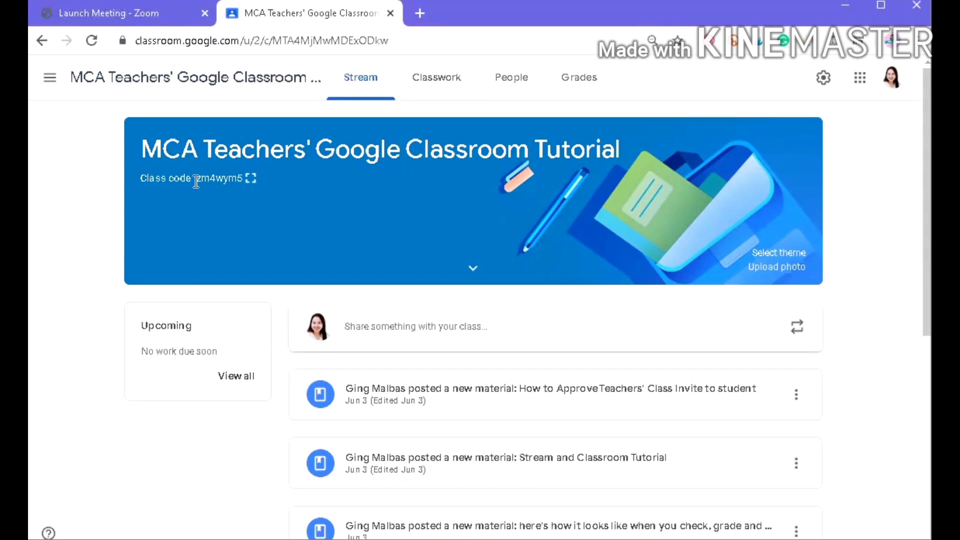
# - Create a quiz assignment in the class's classwork and title it "Sample Quiz"
pyautogui.click(447, 84)
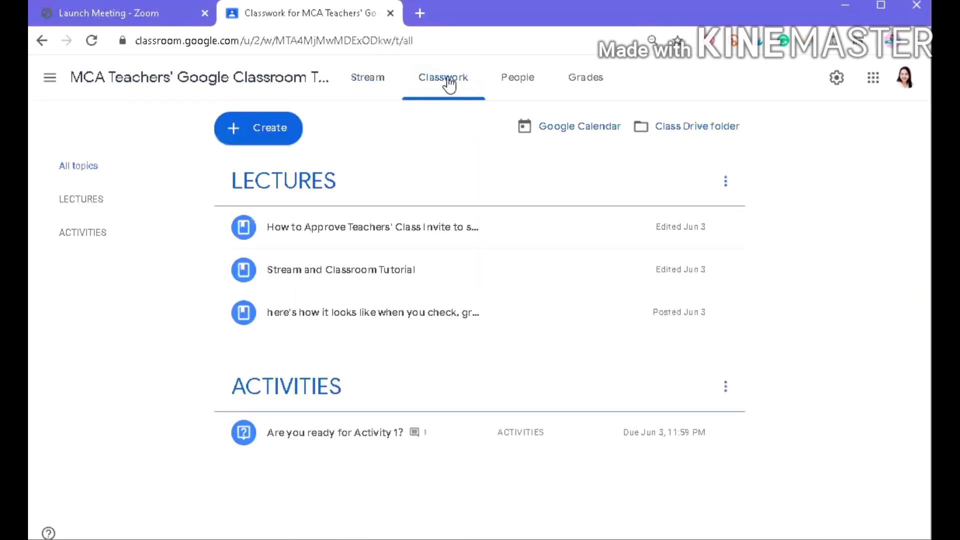
pyautogui.click(264, 139)
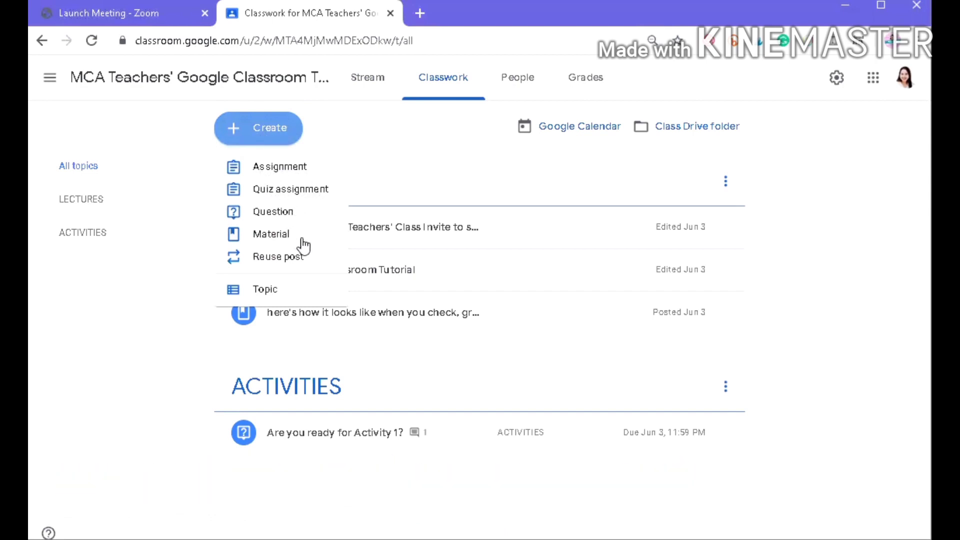
pyautogui.click(322, 192)
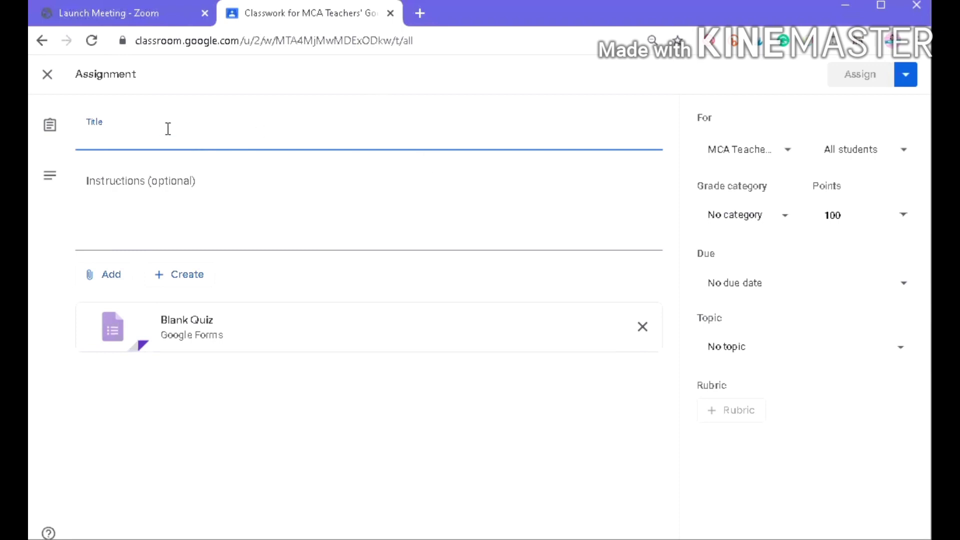
pyautogui.write('Sam')
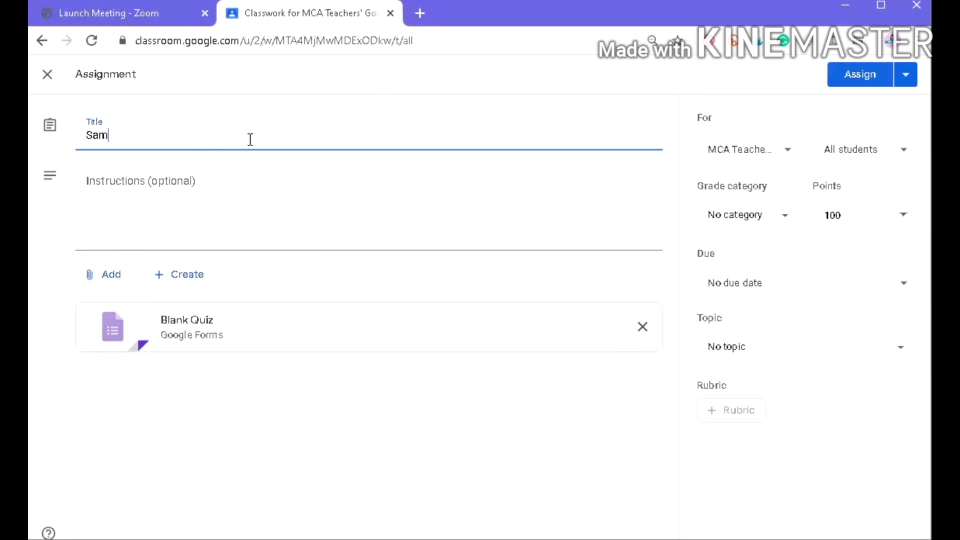
pyautogui.write('ple Quiz')
pyautogui.click(228, 214)
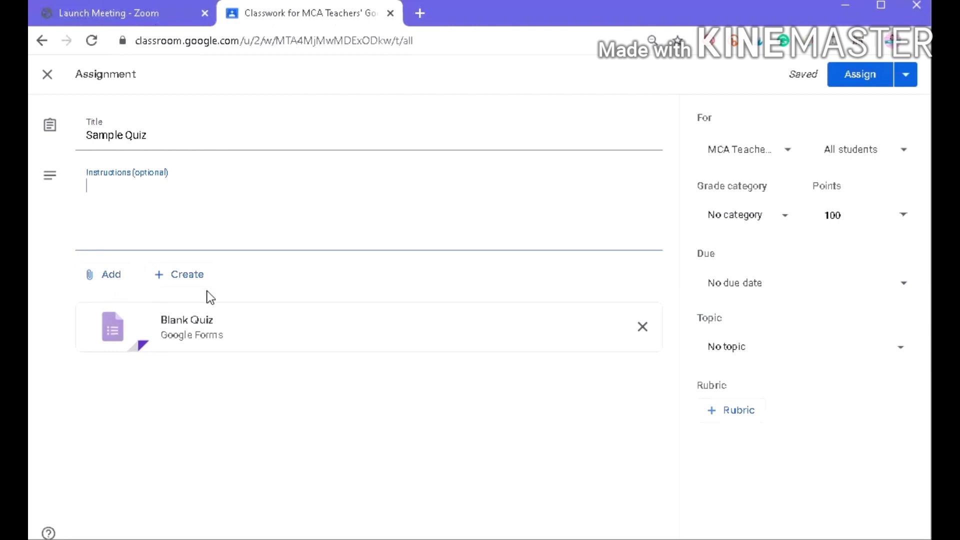
pyautogui.click(107, 283)
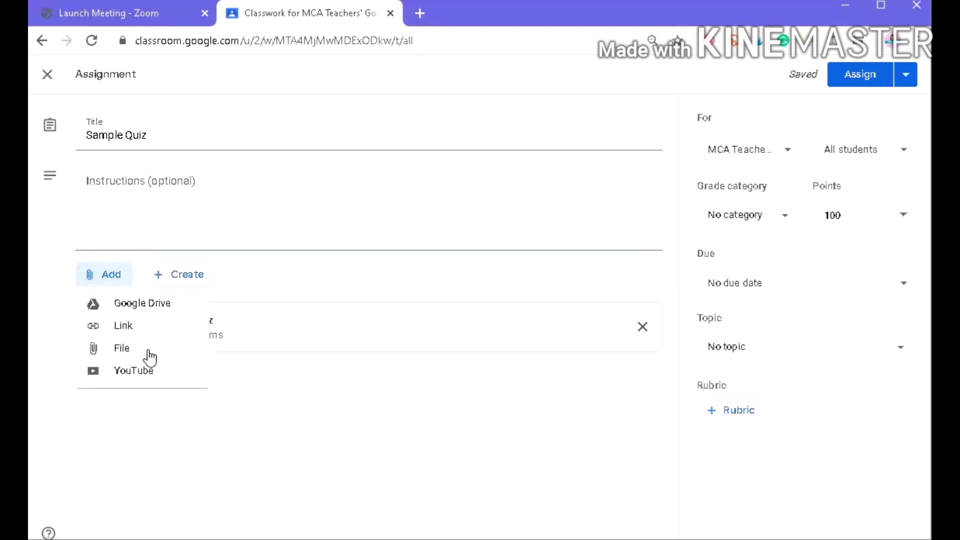
pyautogui.click(202, 278)
pyautogui.click(249, 425)
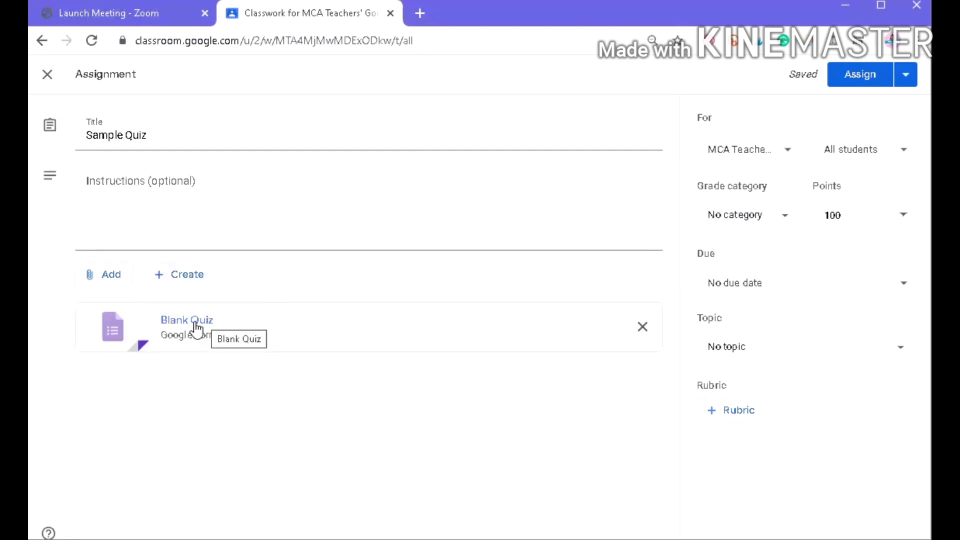
# - Open the attached Blank Quiz form and rename the form file as "Sample Quiz"
pyautogui.click(195, 324)
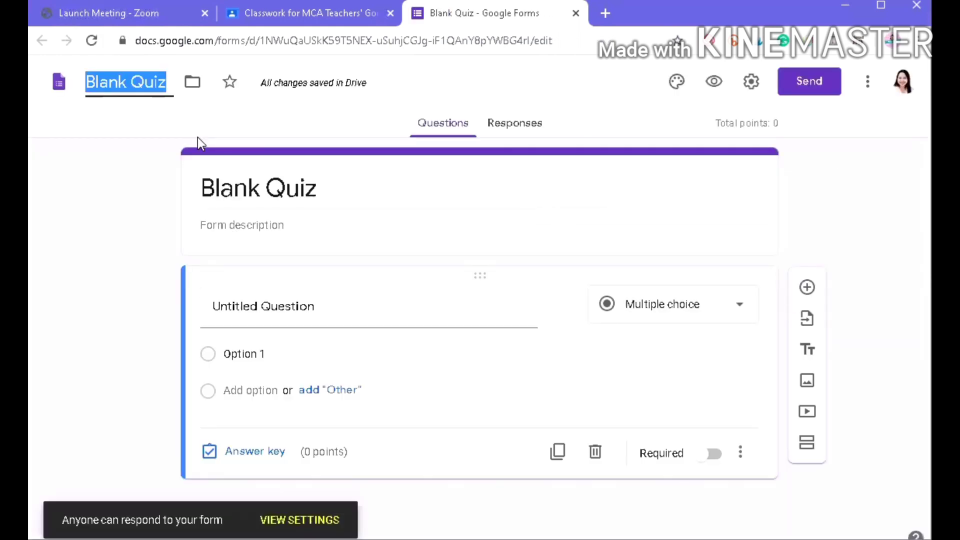
pyautogui.write('Sample Quiz')
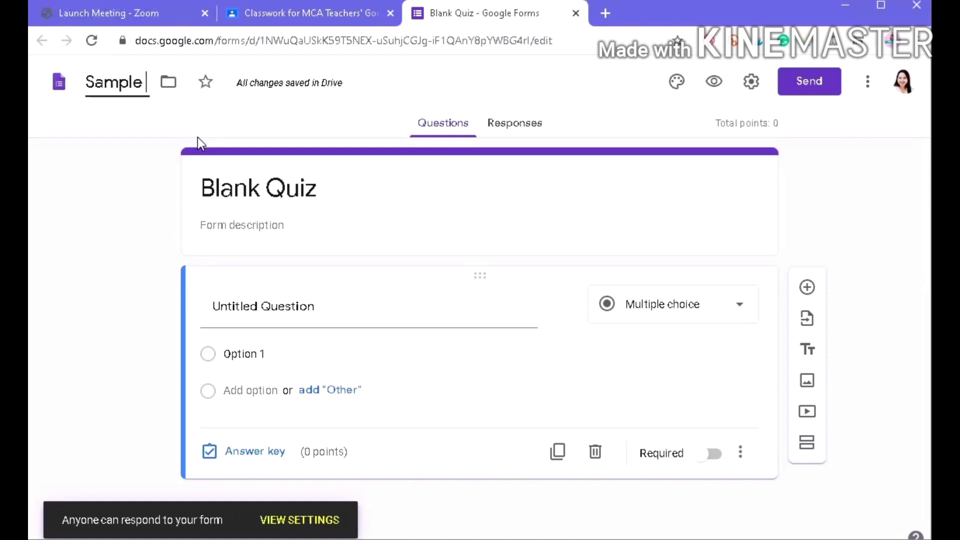
pyautogui.press('Return')
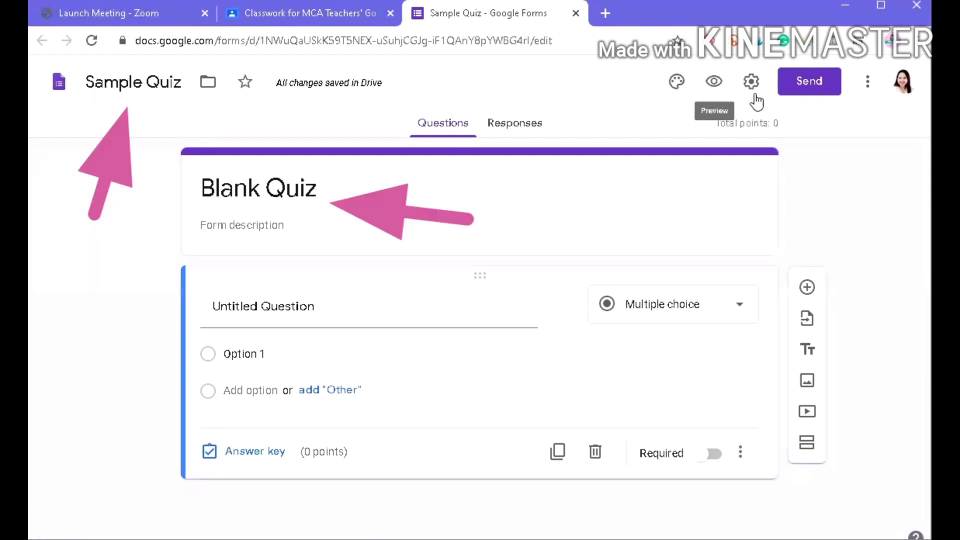
# - Insert the illustrated bookshelf image from the Work and School themes as the form's header
pyautogui.click(678, 83)
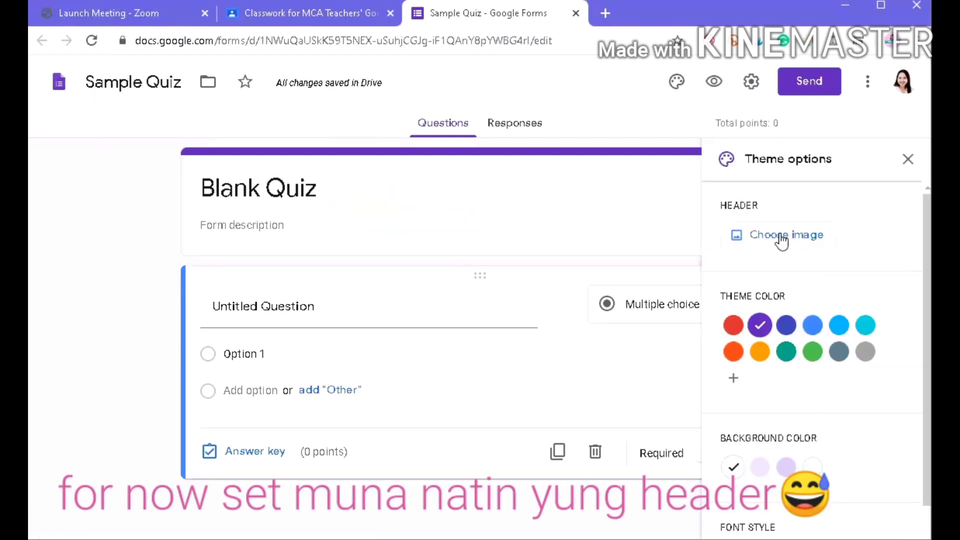
pyautogui.click(782, 238)
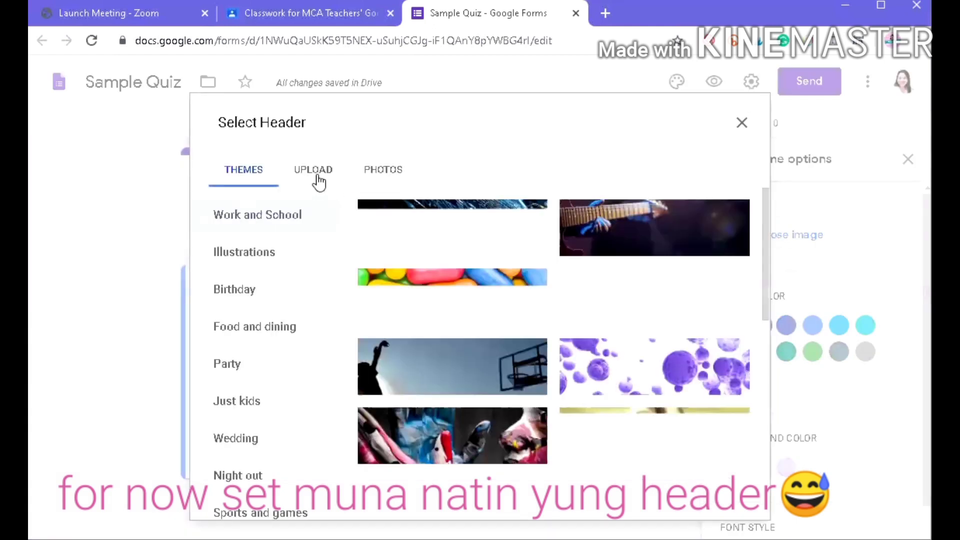
pyautogui.click(403, 183)
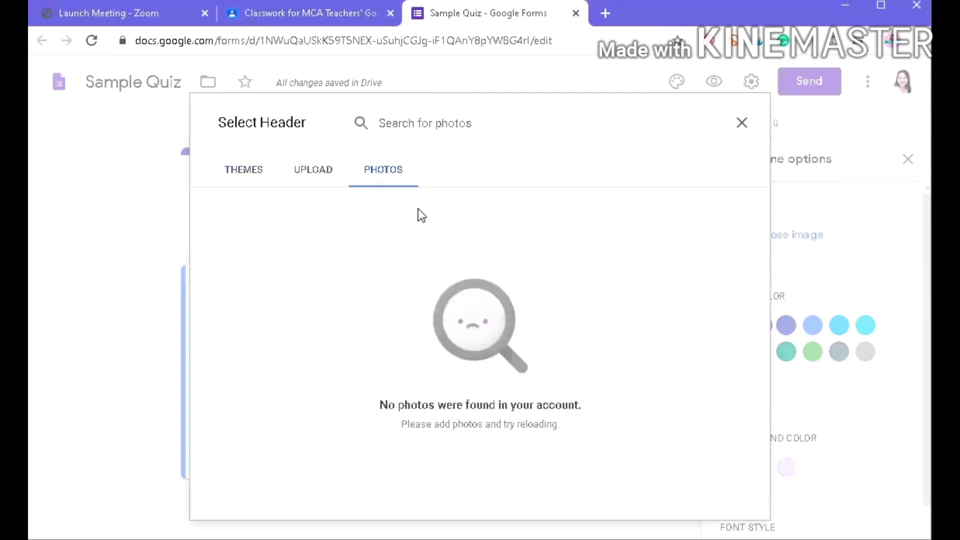
pyautogui.click(313, 170)
pyautogui.click(245, 171)
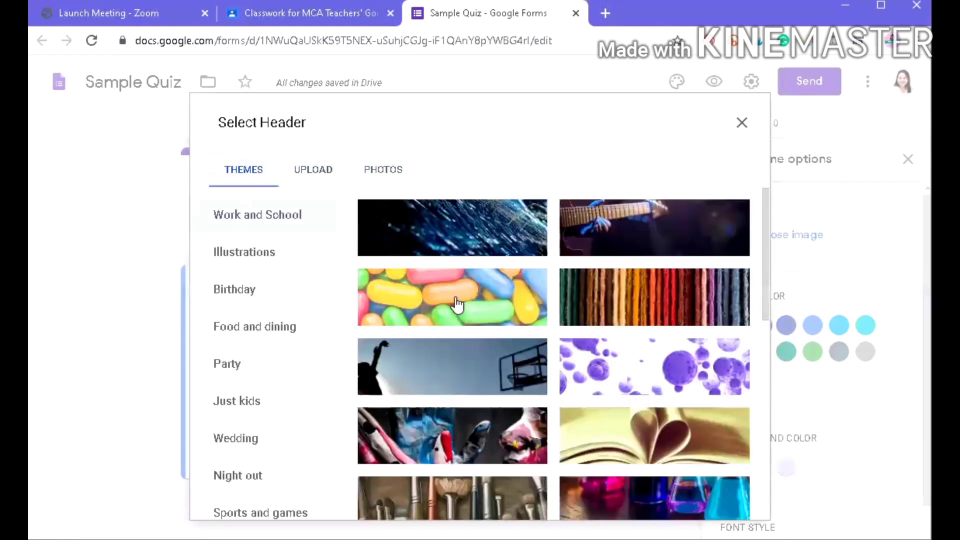
pyautogui.scroll(-10, 583, 392)
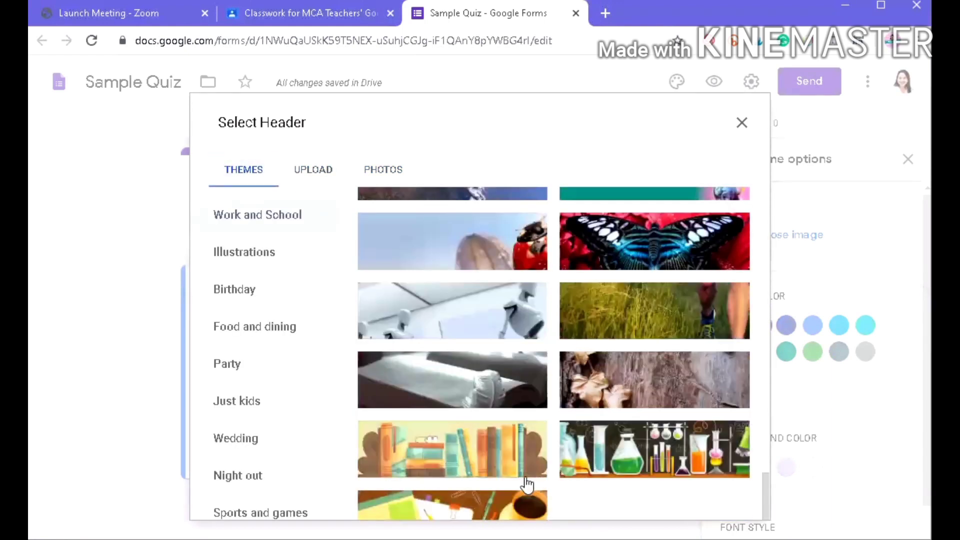
pyautogui.click(489, 457)
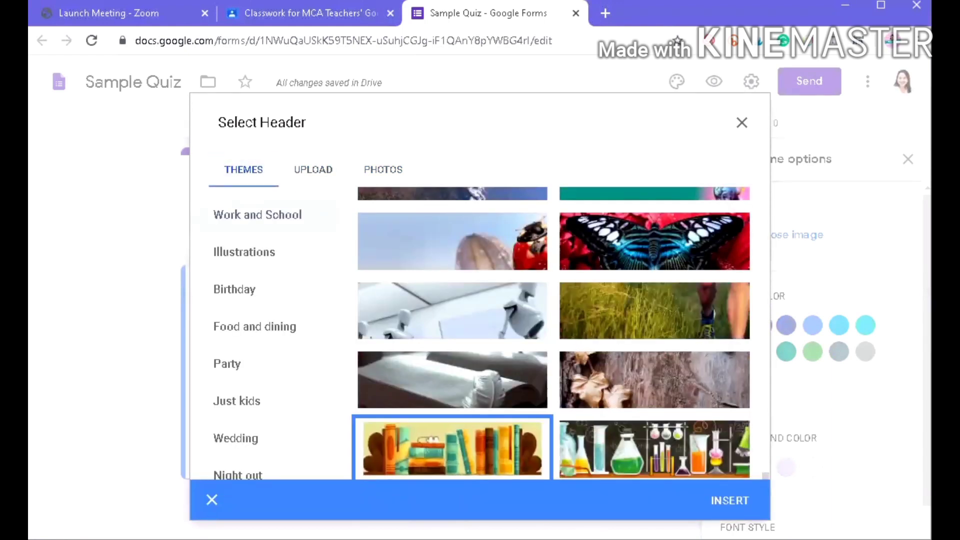
pyautogui.click(725, 501)
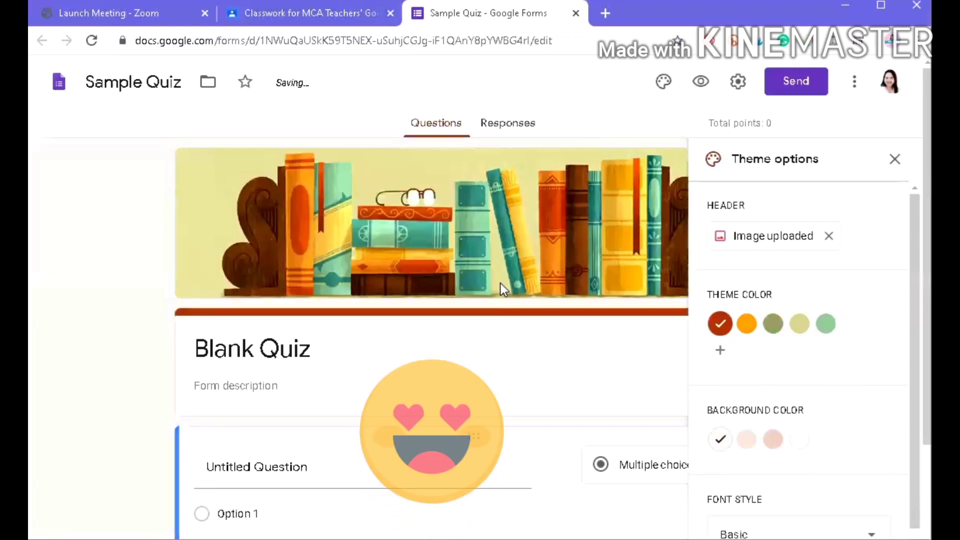
# - Set the form's background to the dark peach shade and its font style to Playful
pyautogui.scroll(-1, 755, 320)
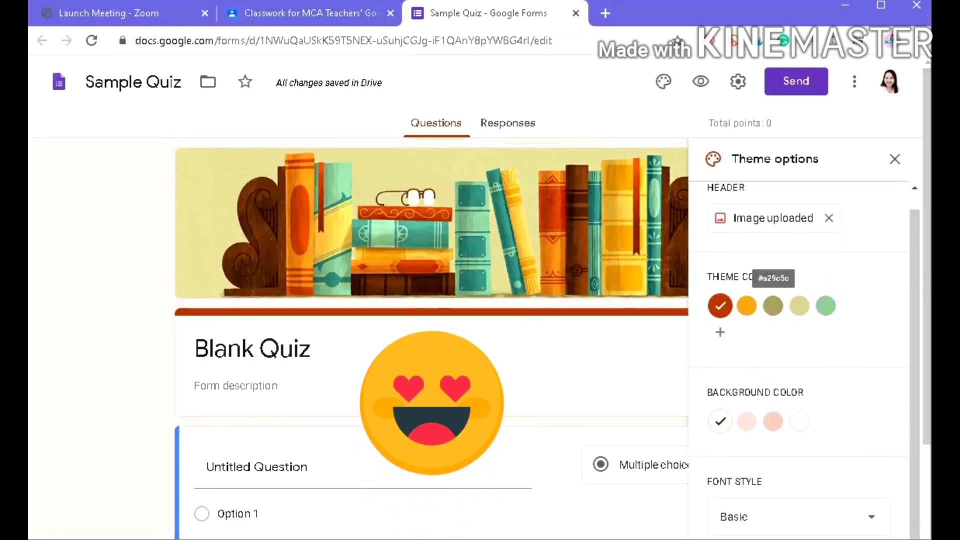
pyautogui.click(773, 424)
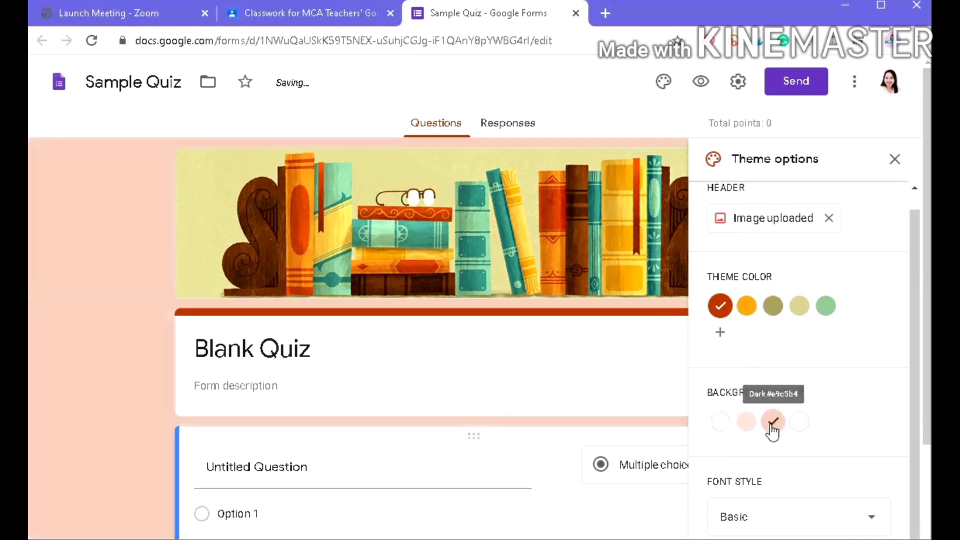
pyautogui.scroll(-2, 814, 420)
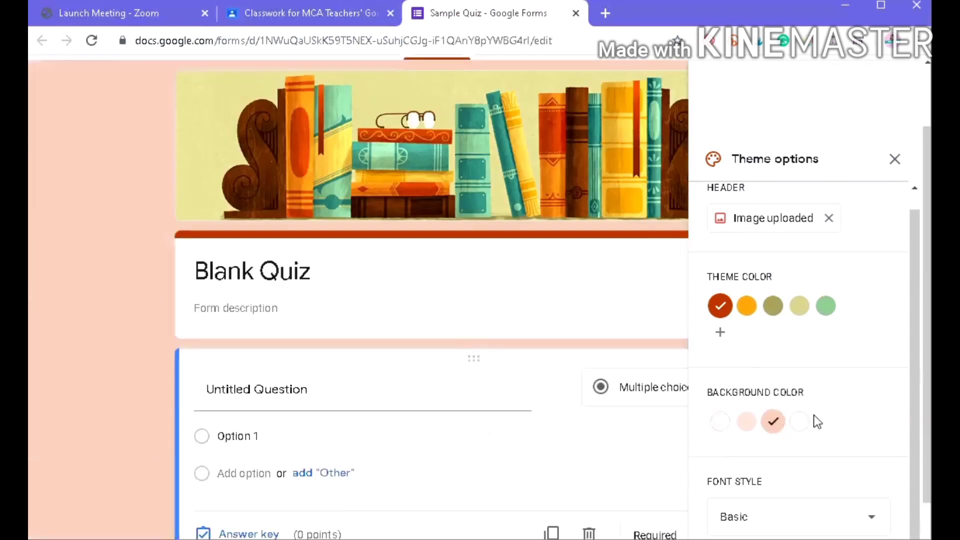
pyautogui.click(818, 515)
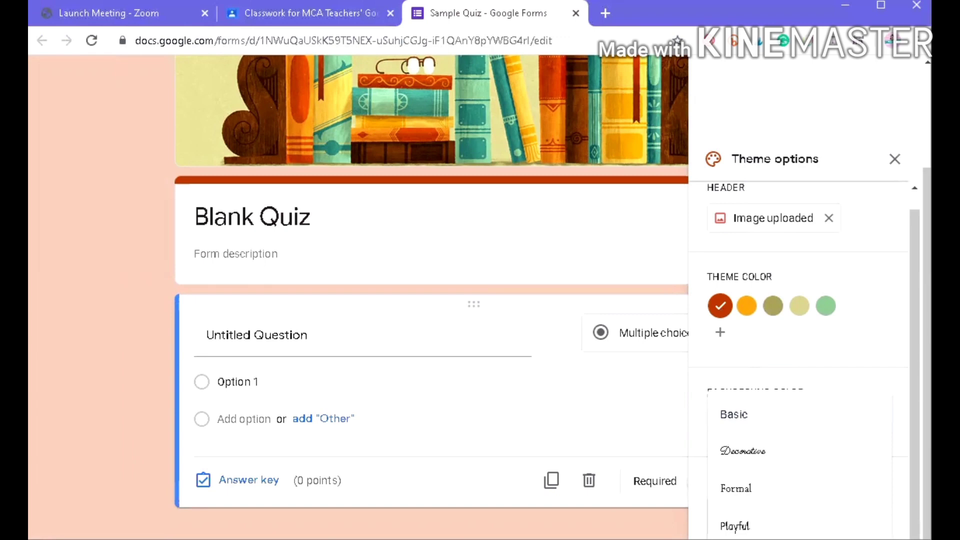
pyautogui.click(735, 526)
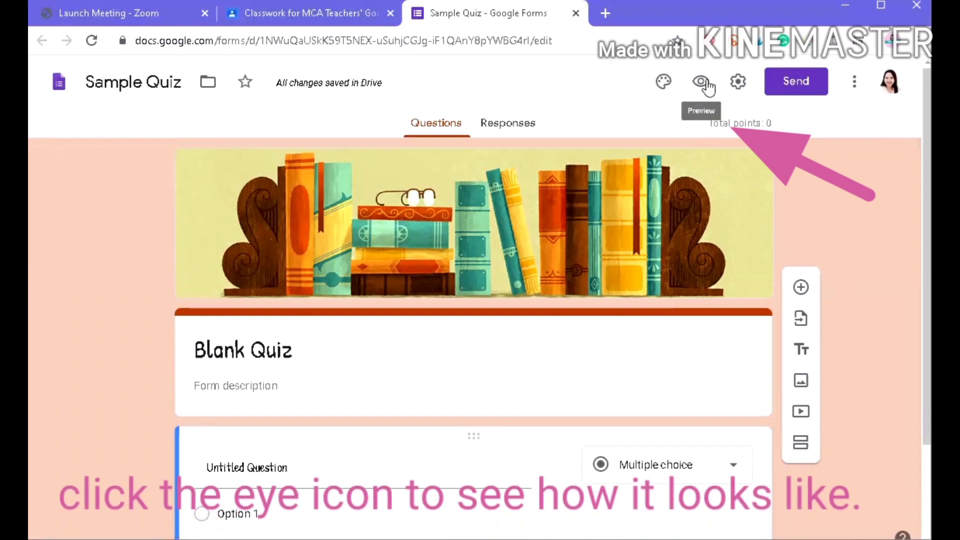
# - Preview the themed form as respondents see it, and return to the editor
pyautogui.click(701, 82)
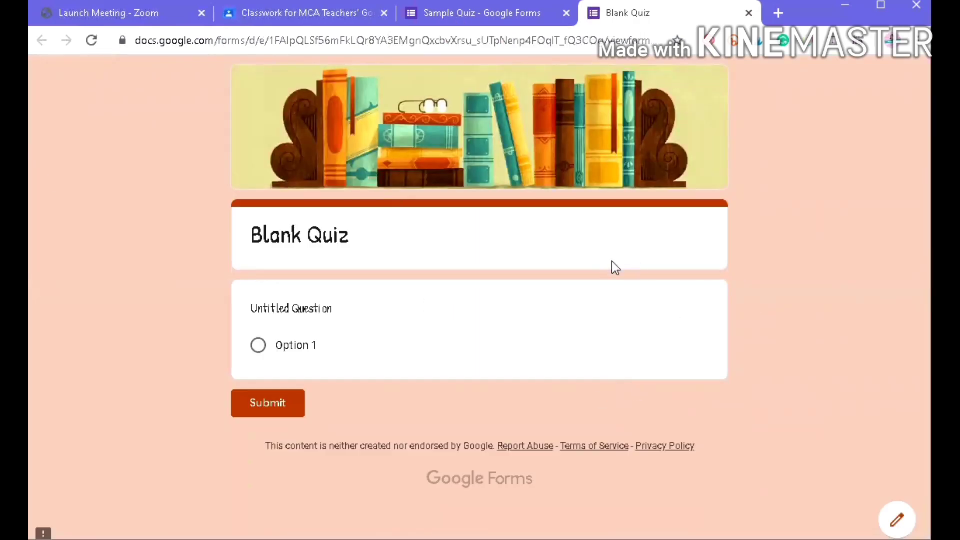
pyautogui.click(749, 13)
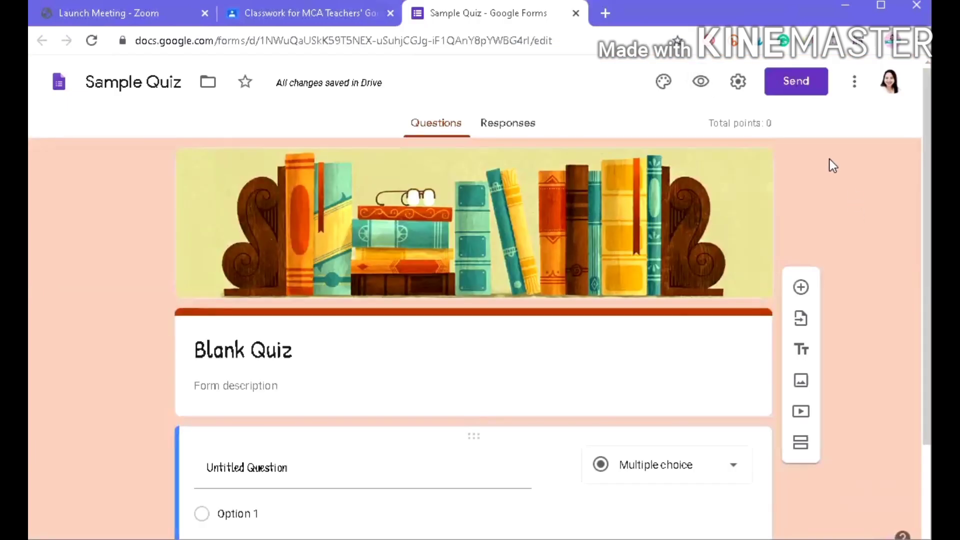
# - Enable Collect email addresses in the form's general settings, save, and check the form
pyautogui.click(741, 80)
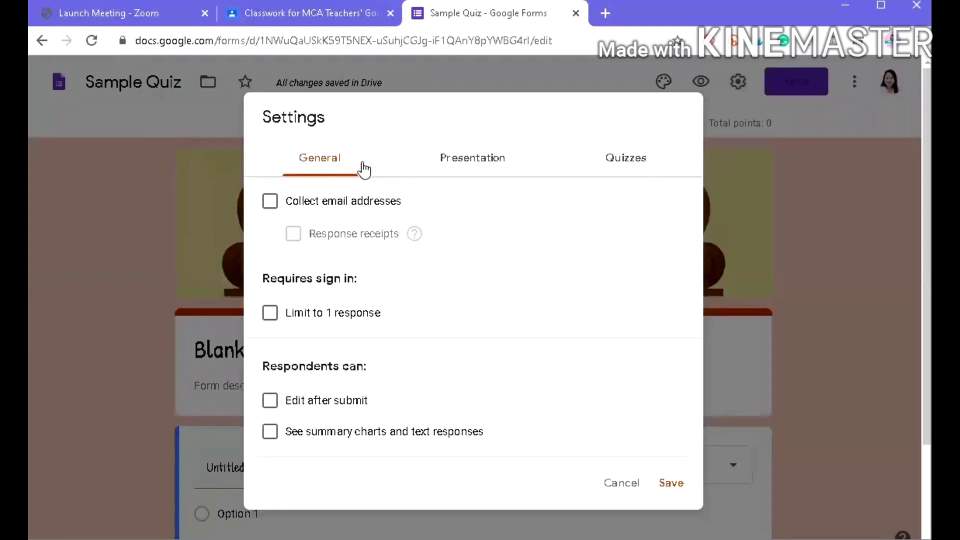
pyautogui.click(270, 206)
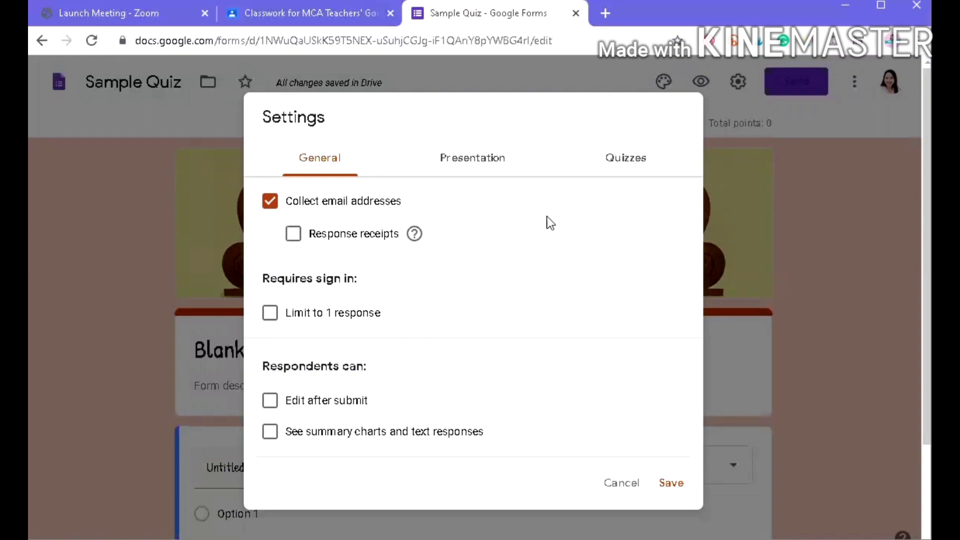
pyautogui.scroll(-2, 547, 220)
pyautogui.click(670, 484)
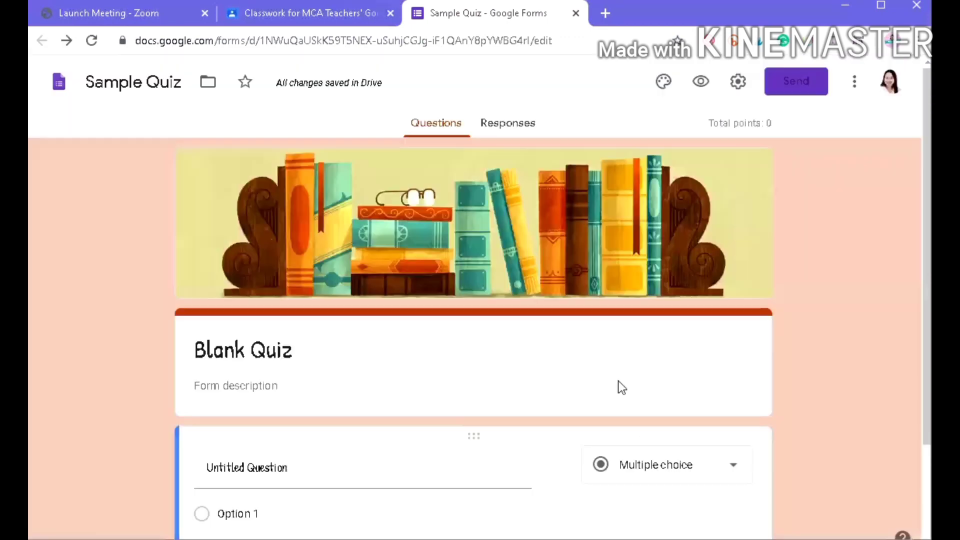
pyautogui.scroll(-3, 549, 382)
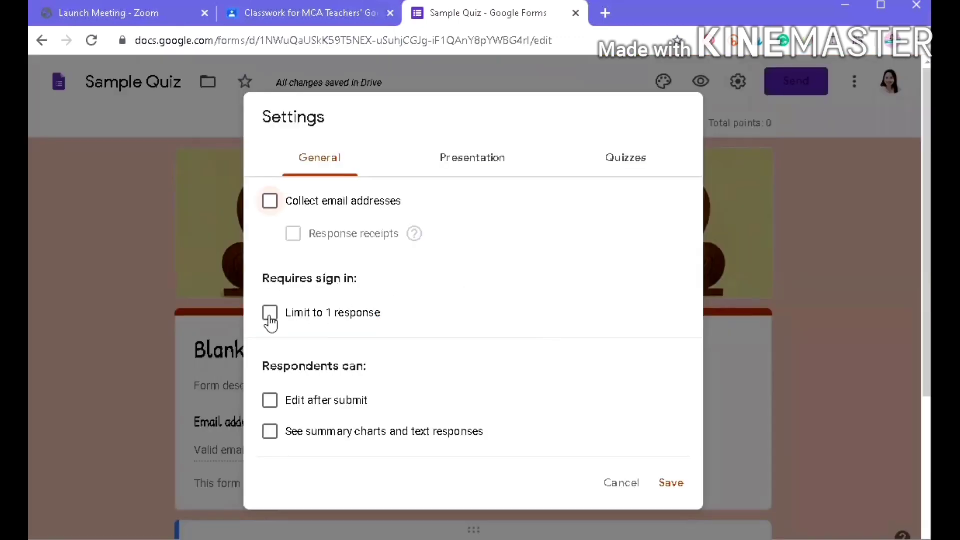
# - Limit the form to 1 response per respondent in the general settings
pyautogui.click(271, 314)
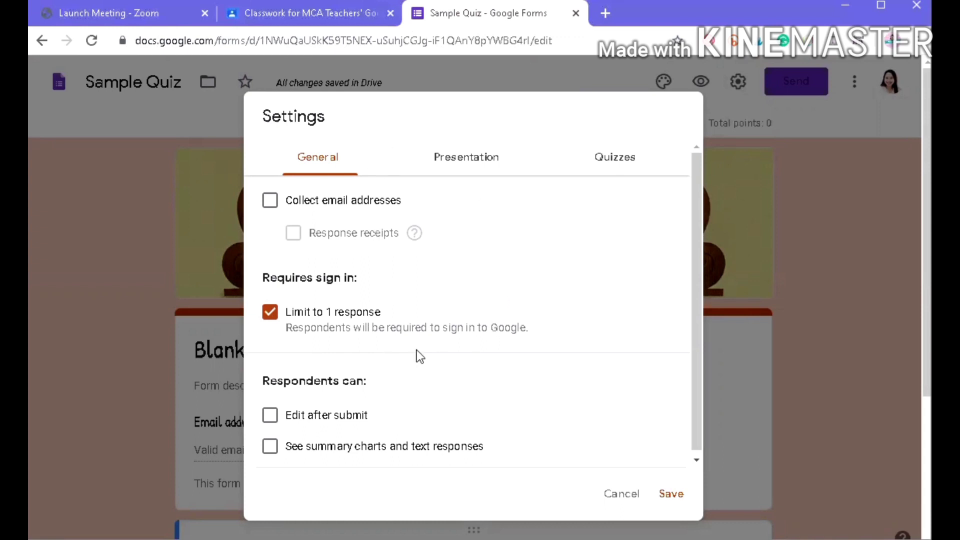
pyautogui.scroll(-1, 548, 340)
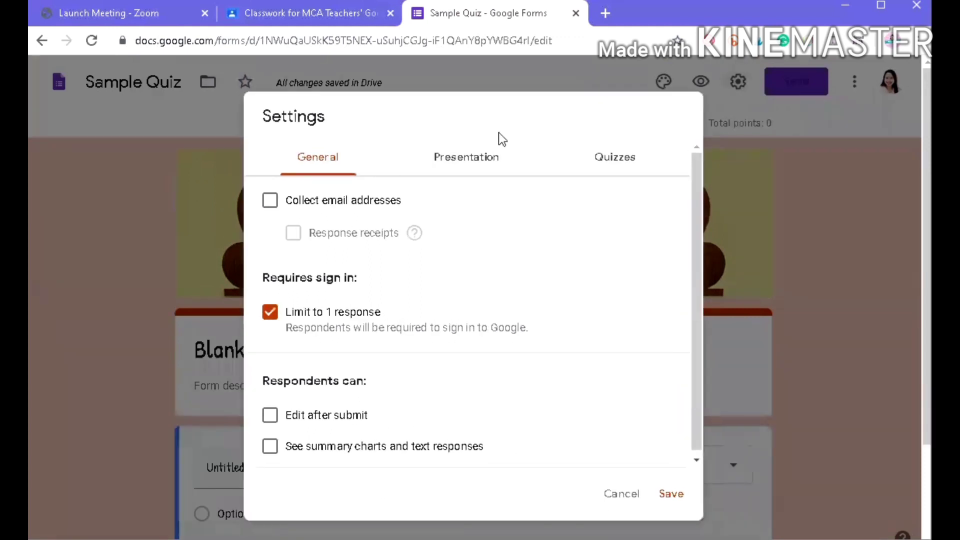
# - Enable the progress bar and set the confirmation message to "Good Job! Be ready for your next quiz on Monday."
pyautogui.click(479, 164)
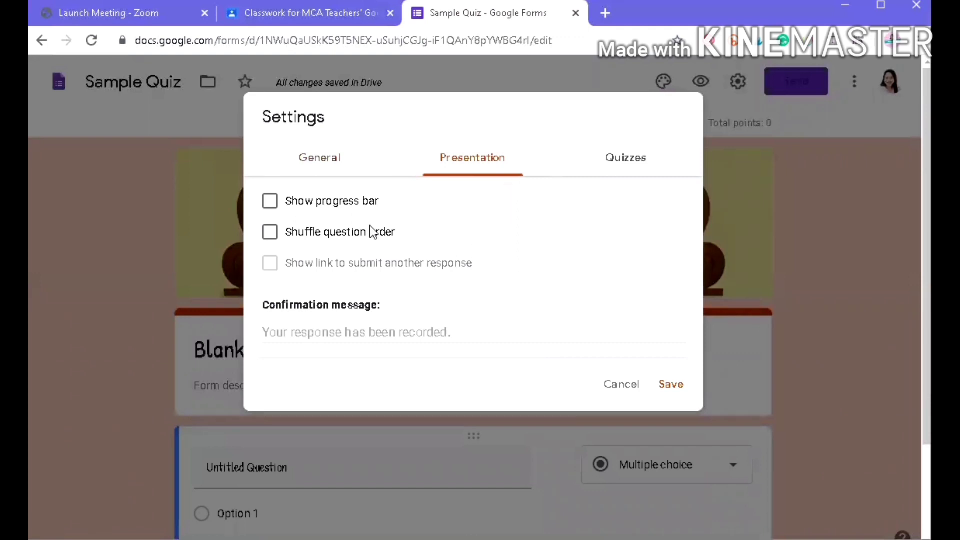
pyautogui.click(282, 194)
pyautogui.click(370, 334)
pyautogui.write('Good Job! Be ready for you')
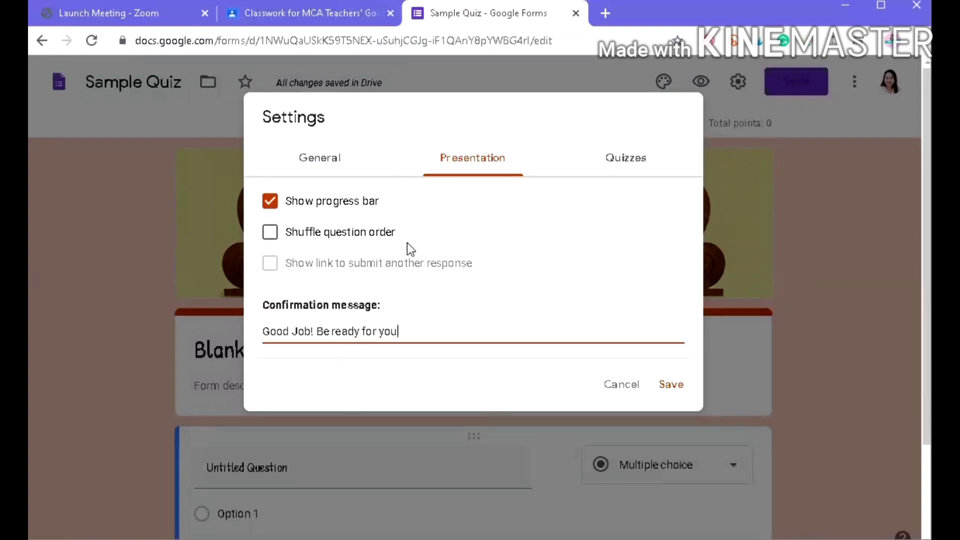
pyautogui.write('r next quiz on Monday!')
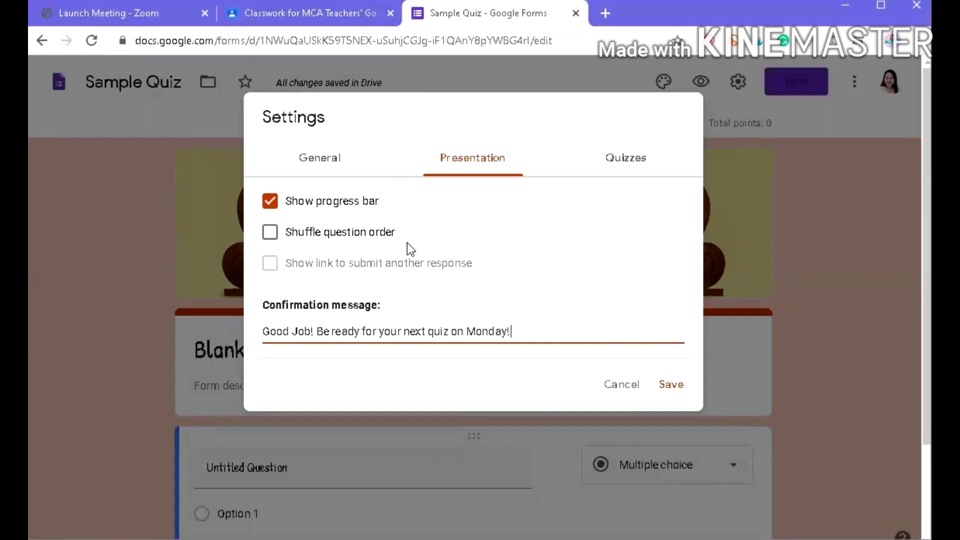
pyautogui.press('BackSpace')
pyautogui.write('.')
# - In the quiz settings, turn off Point values and Correct answers among the items respondents can see
pyautogui.click(625, 164)
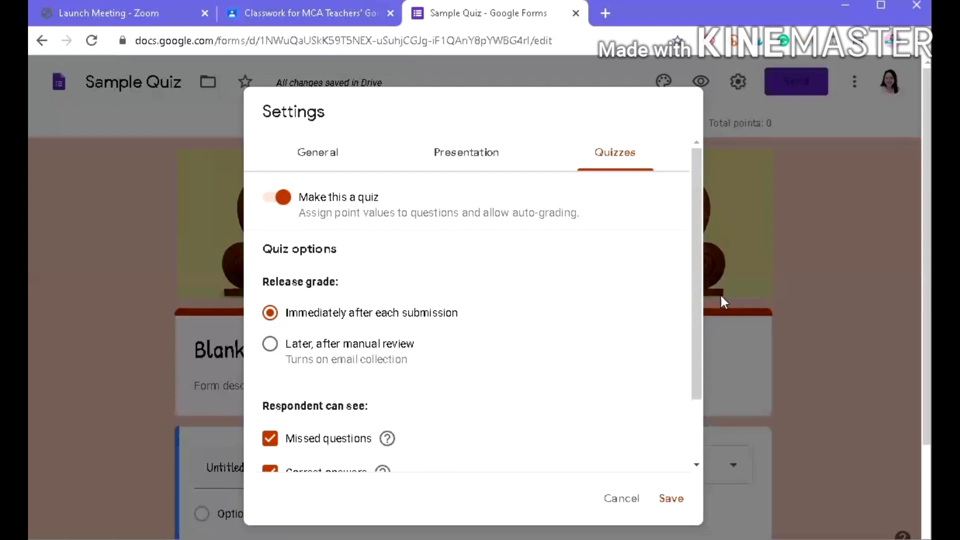
pyautogui.moveTo(700, 334); pyautogui.dragTo(701, 420)
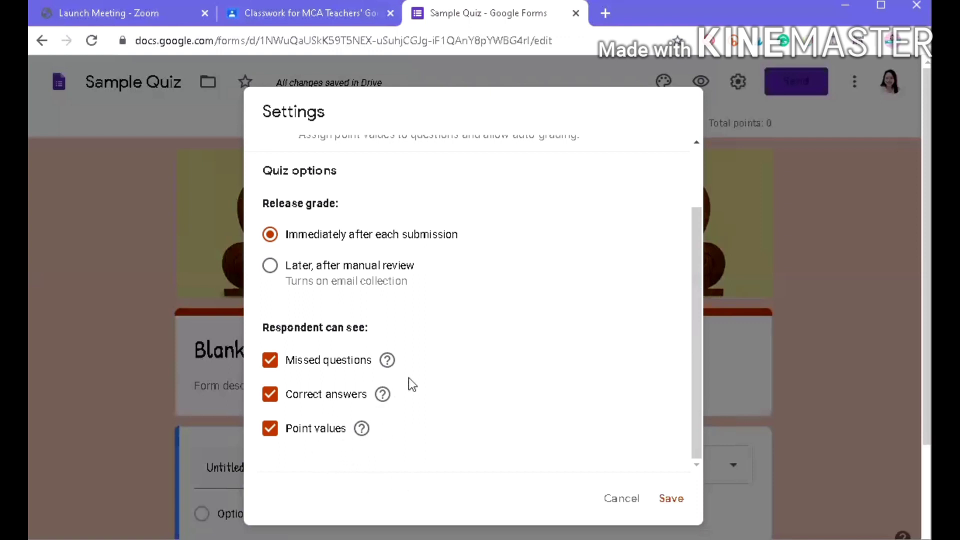
pyautogui.click(273, 429)
pyautogui.click(272, 394)
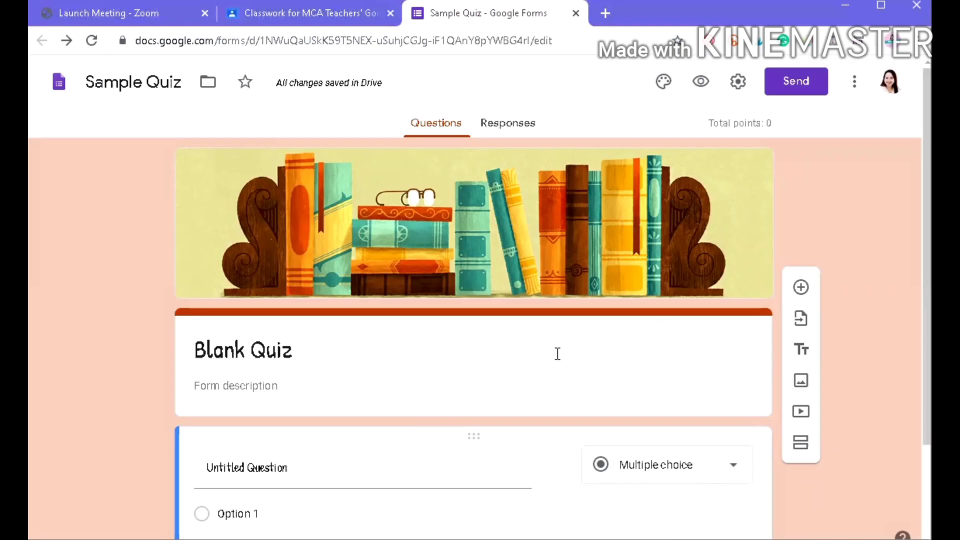
# - Replace the form's title with "Sample Quiz only"
pyautogui.click(595, 354)
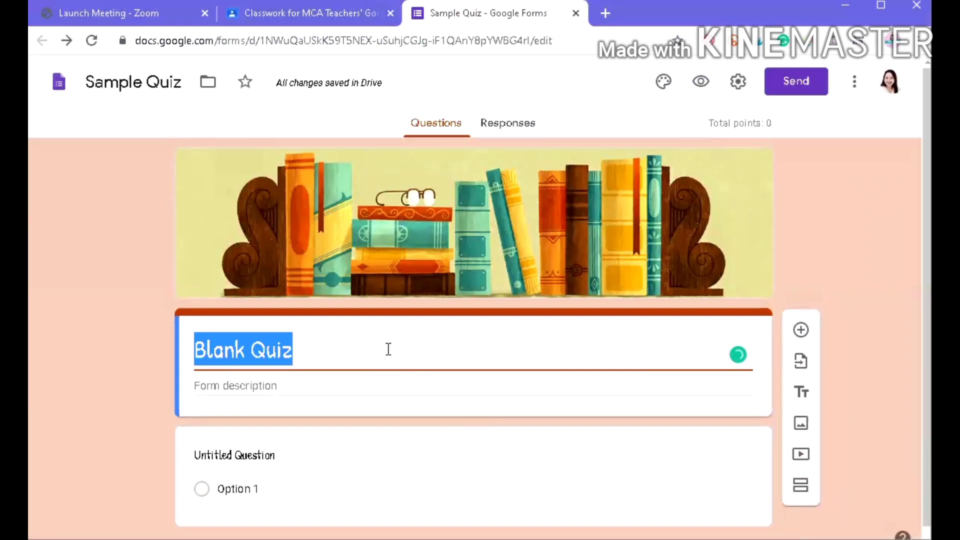
pyautogui.write('Sample ')
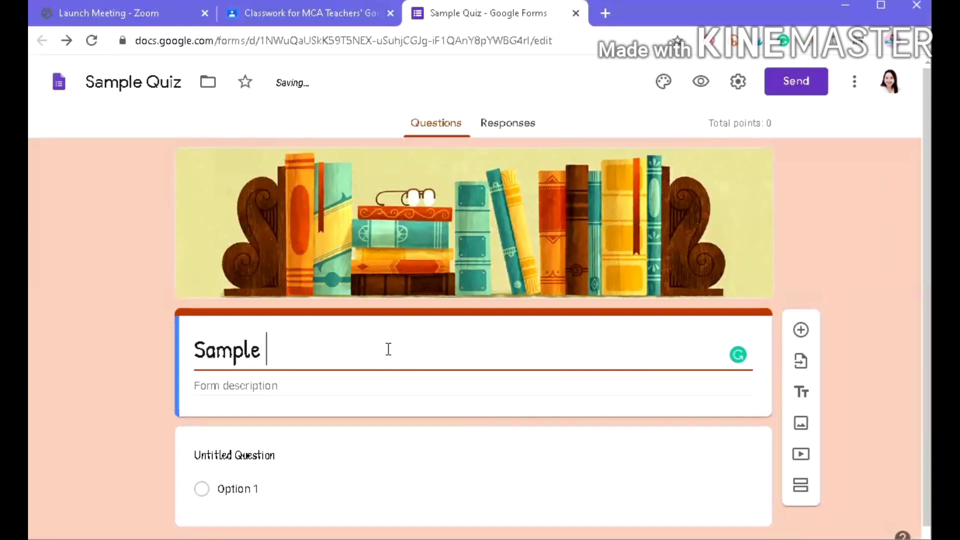
pyautogui.write('Quiz only')
# - Turn the untitled first question into a required short-answer question labelled "Name"
pyautogui.click(408, 436)
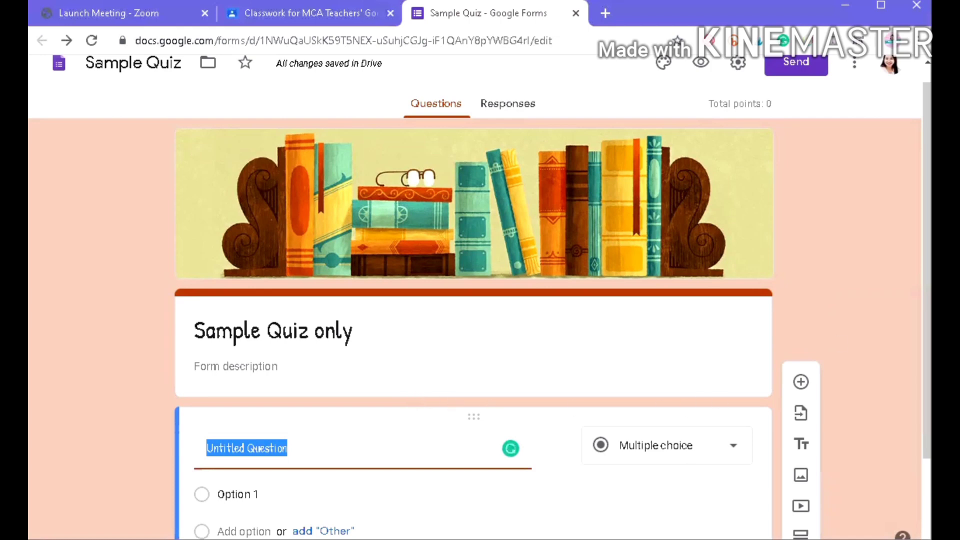
pyautogui.moveTo(927, 290); pyautogui.dragTo(928, 346)
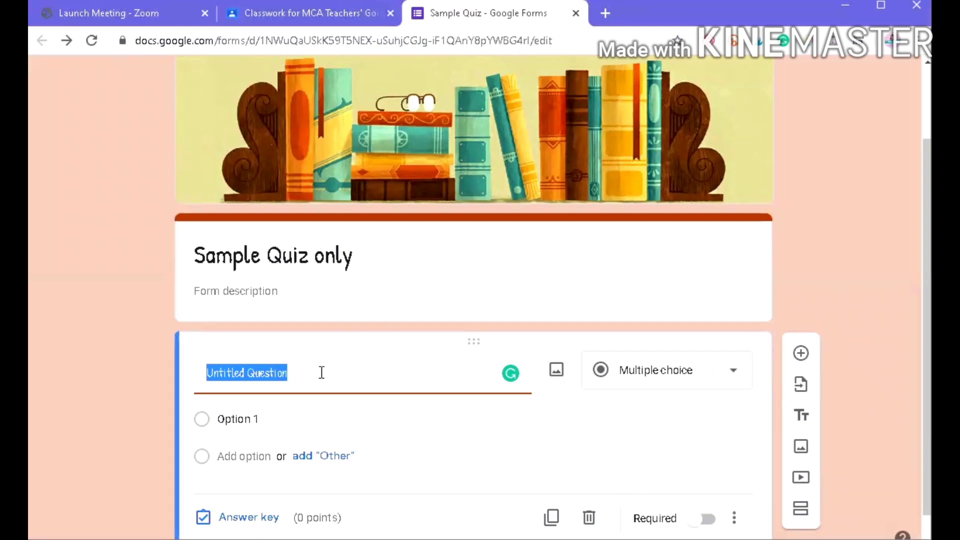
pyautogui.write('Name')
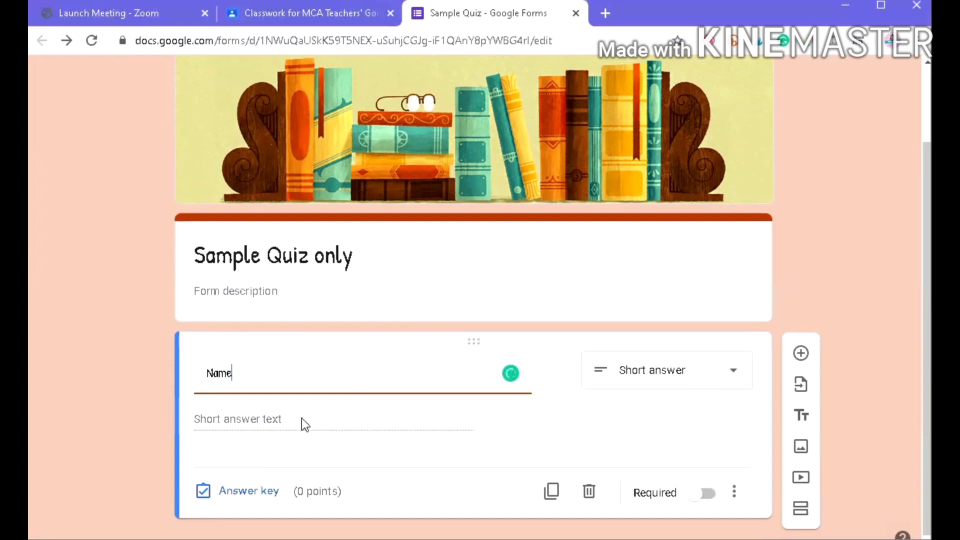
pyautogui.click(702, 495)
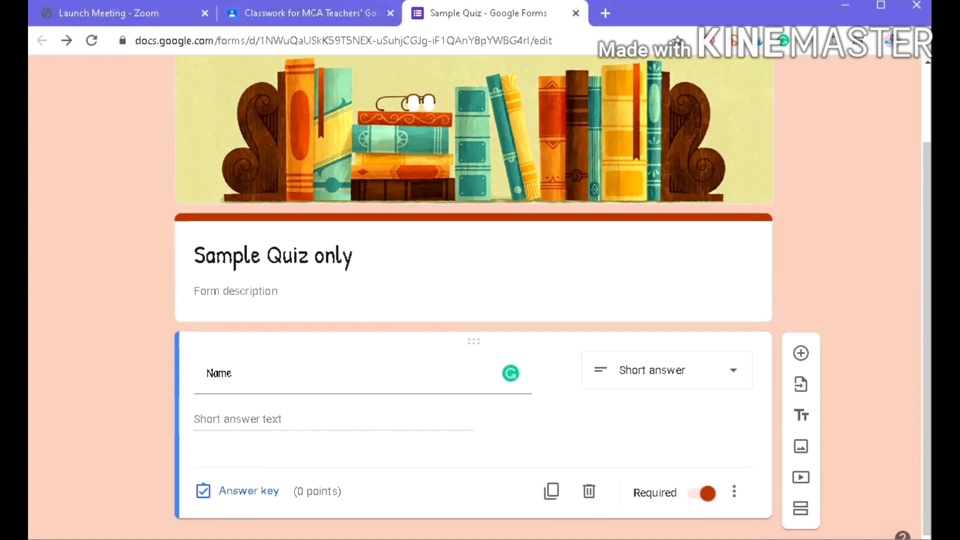
pyautogui.moveTo(740, 463)
pyautogui.mouseDown()
pyautogui.moveTo(639, 436)
pyautogui.moveTo(618, 485)
pyautogui.moveTo(665, 517)
pyautogui.moveTo(751, 478)
pyautogui.moveTo(734, 456)
pyautogui.mouseUp()
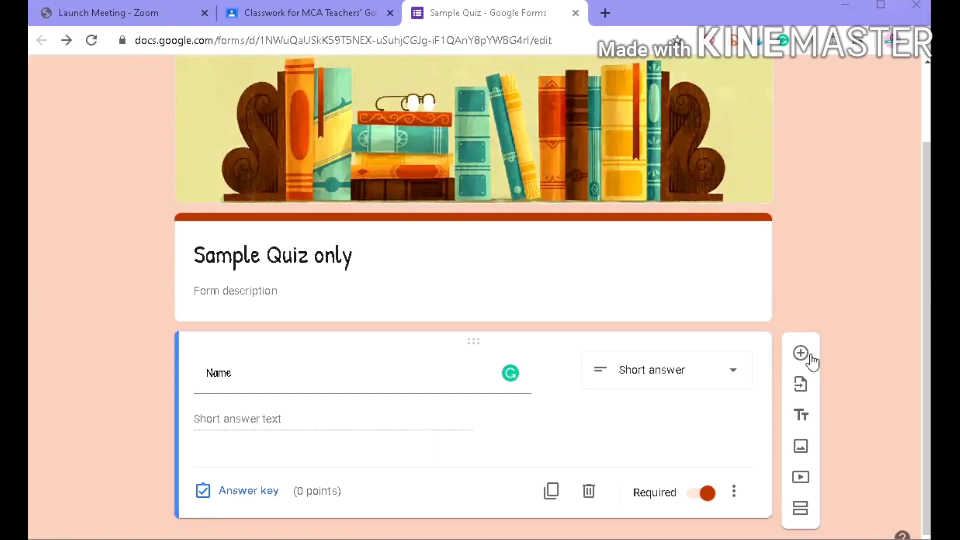
# - Add a second question labelled "Date:" with the Date answer type and make it required
pyautogui.click(801, 354)
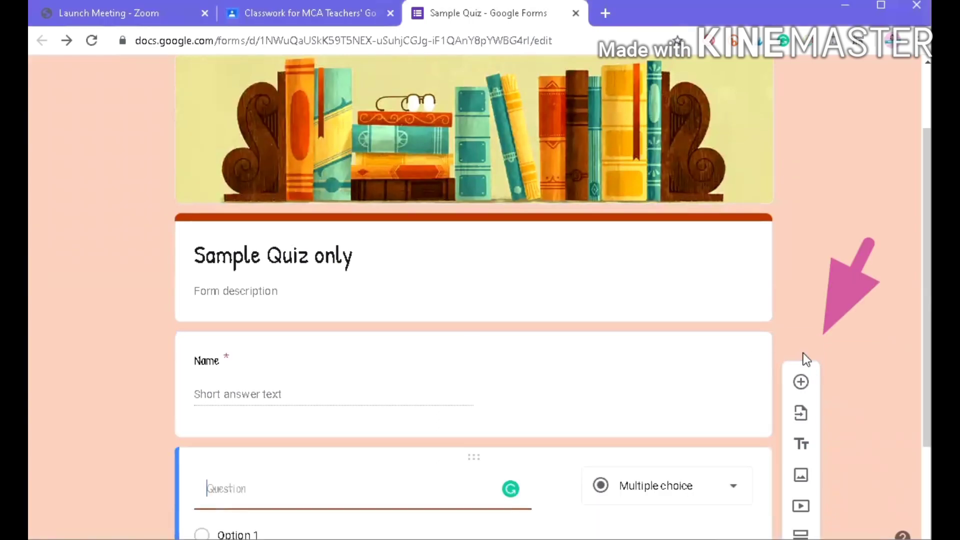
pyautogui.scroll(-3, 417, 390)
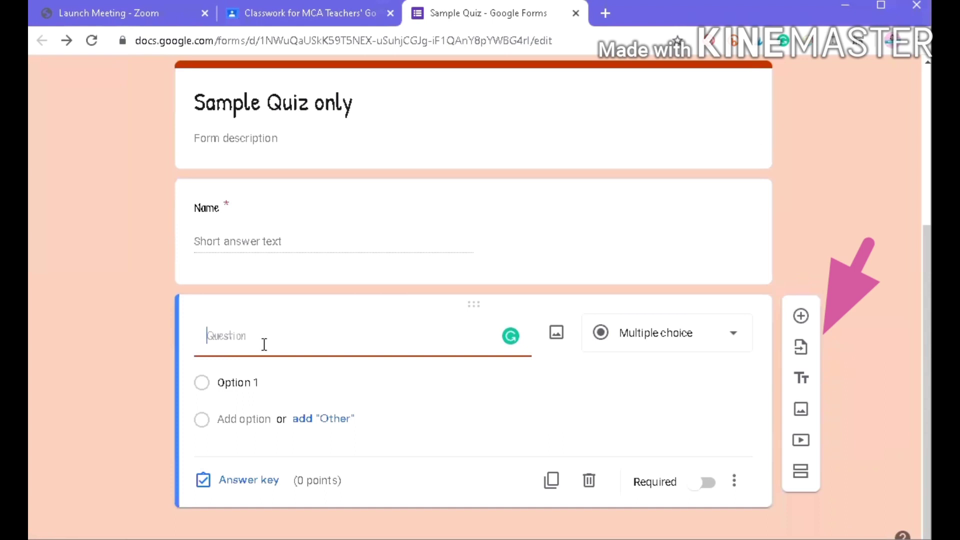
pyautogui.write('Date:')
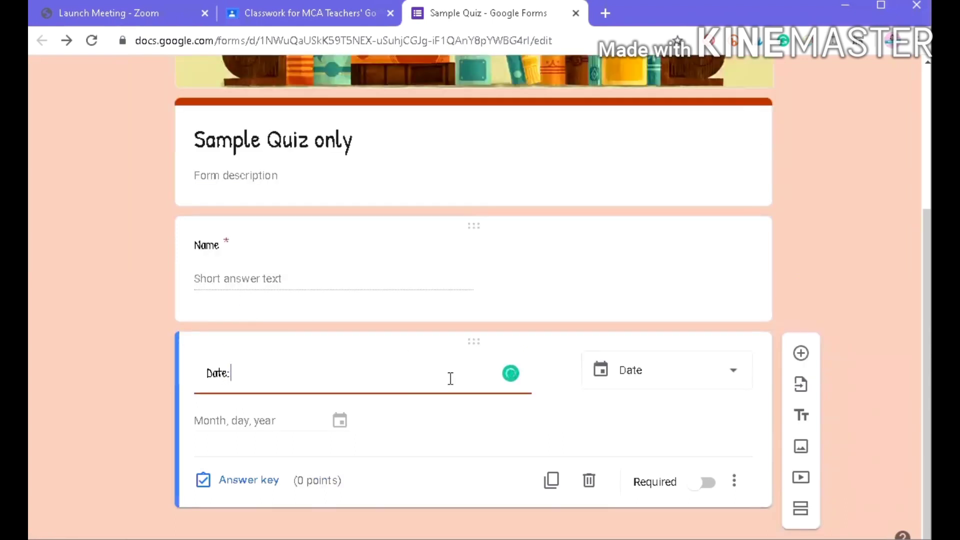
pyautogui.click(705, 483)
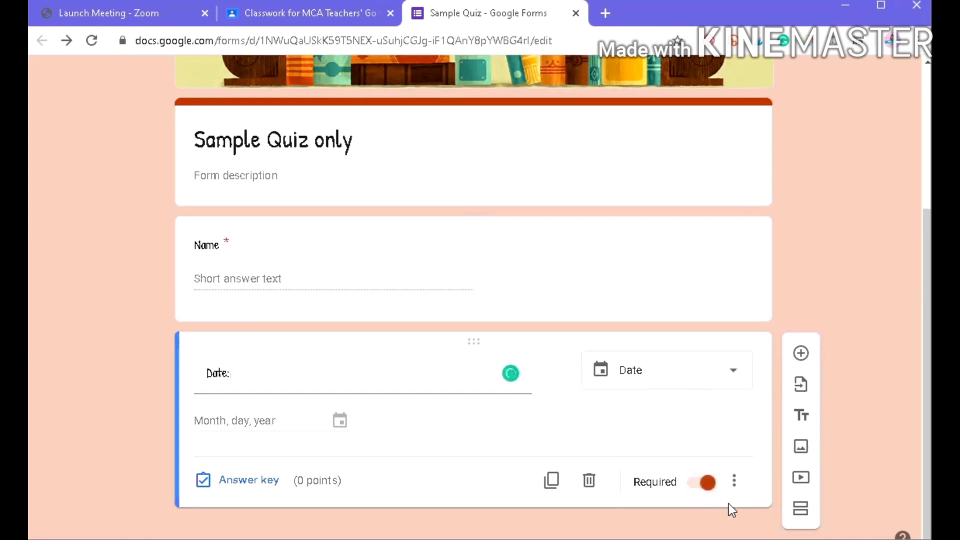
pyautogui.click(729, 383)
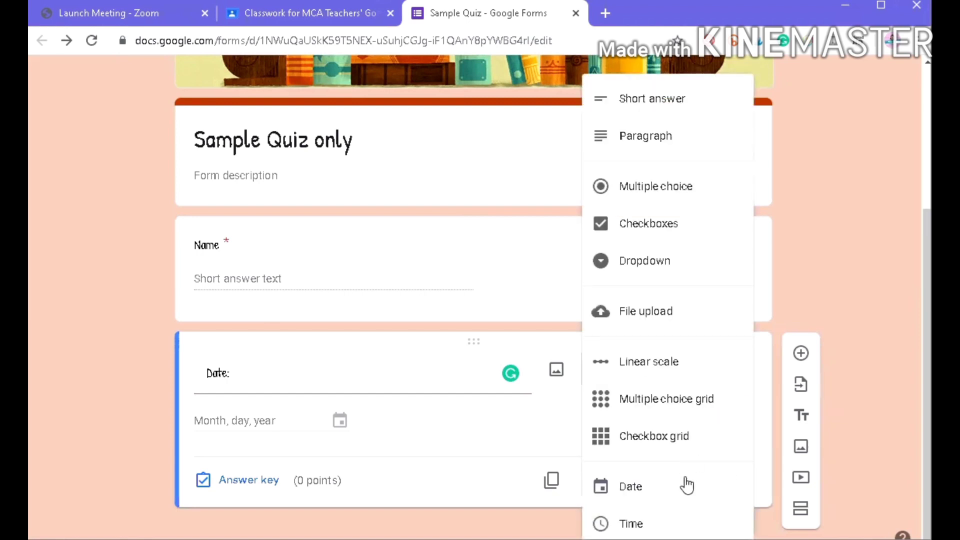
pyautogui.click(660, 499)
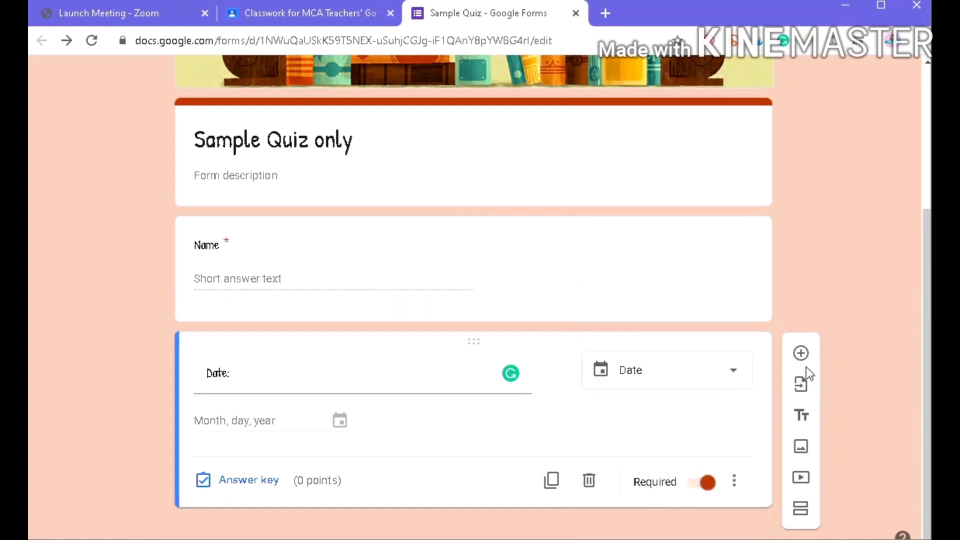
pyautogui.click(737, 384)
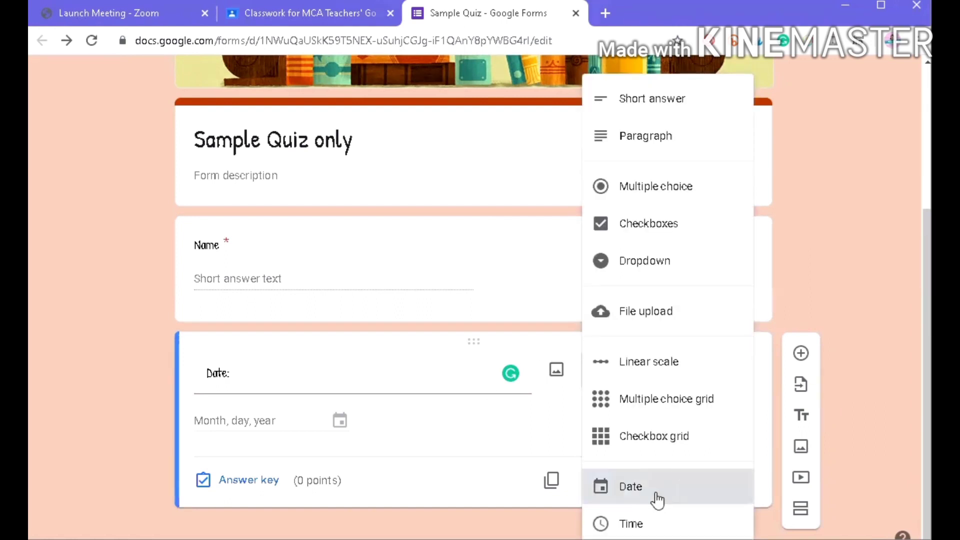
pyautogui.click(655, 499)
# - Preview the form as respondents see it and check the calendar picker of the Date question
pyautogui.scroll(5, 719, 436)
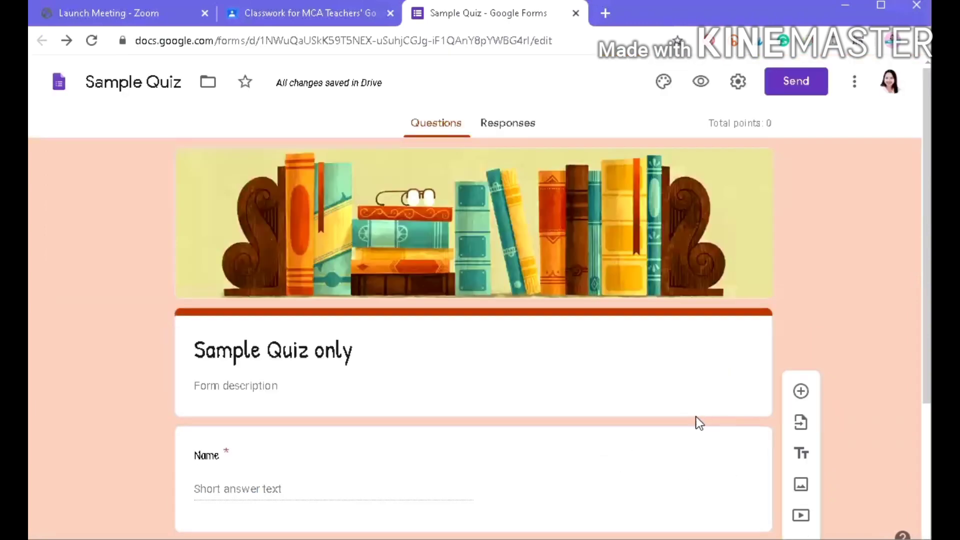
pyautogui.click(700, 83)
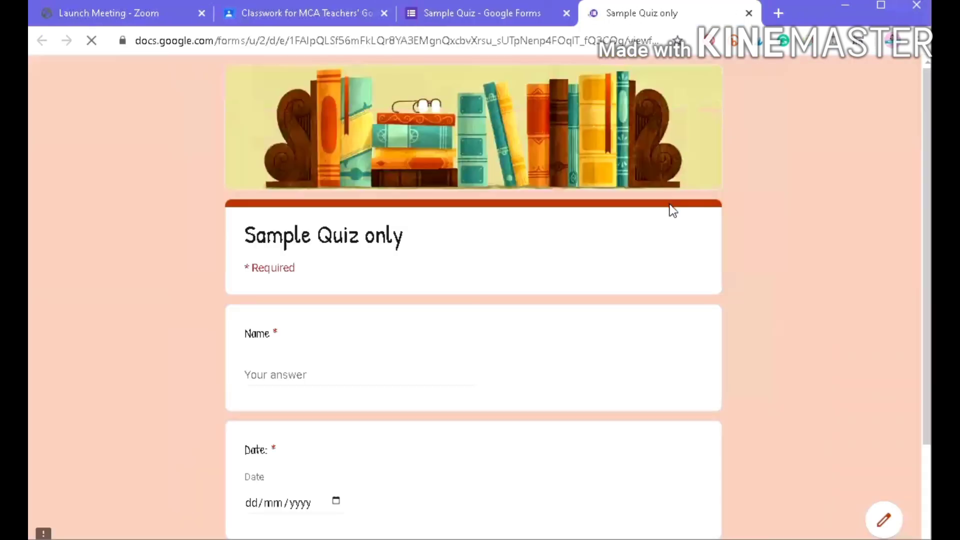
pyautogui.scroll(-3, 495, 388)
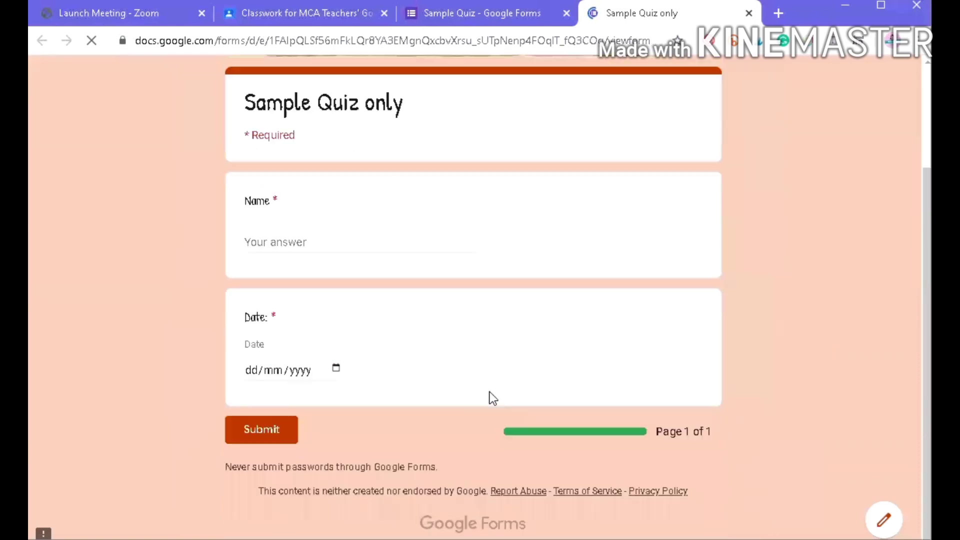
pyautogui.click(336, 370)
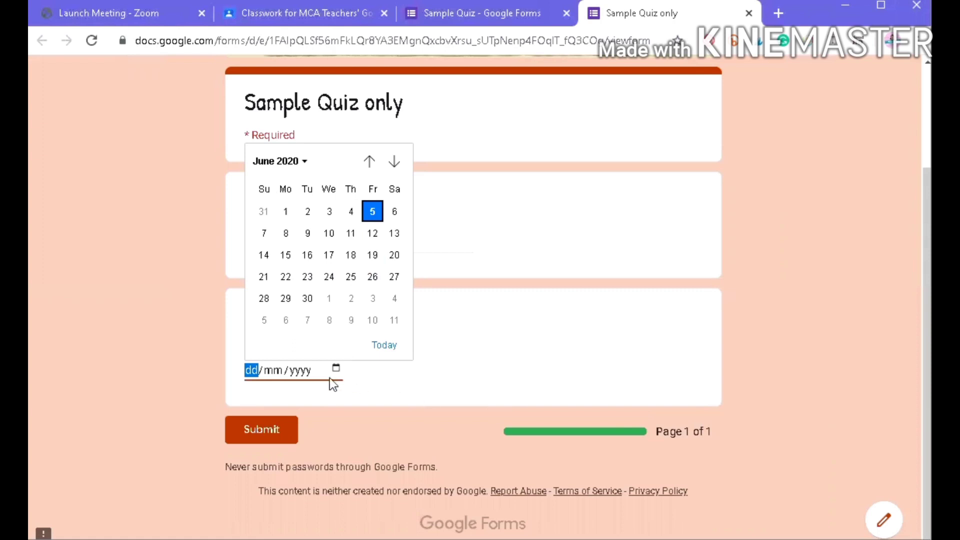
pyautogui.click(273, 370)
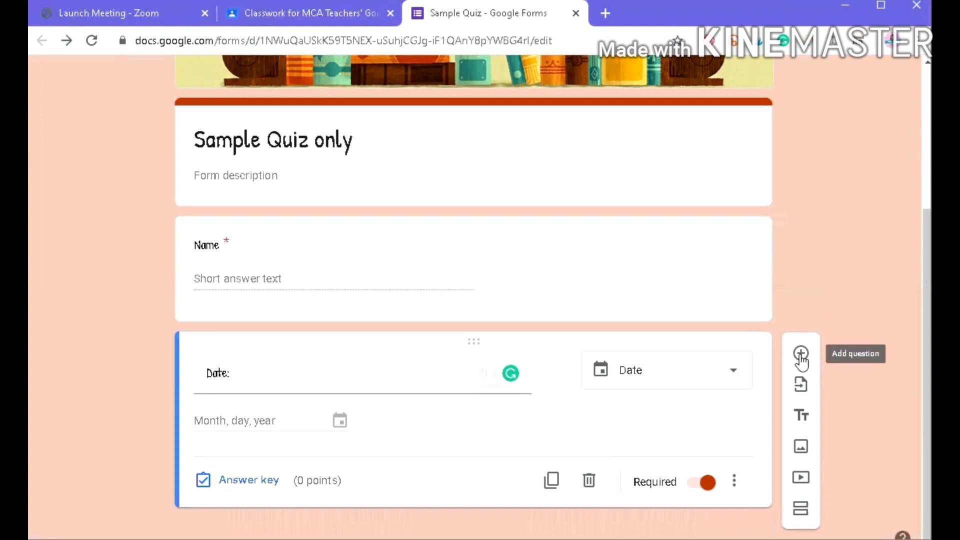
# - Add a multiple-choice question reading "1. What is the answer for 10+10?" below the Date question
pyautogui.click(801, 354)
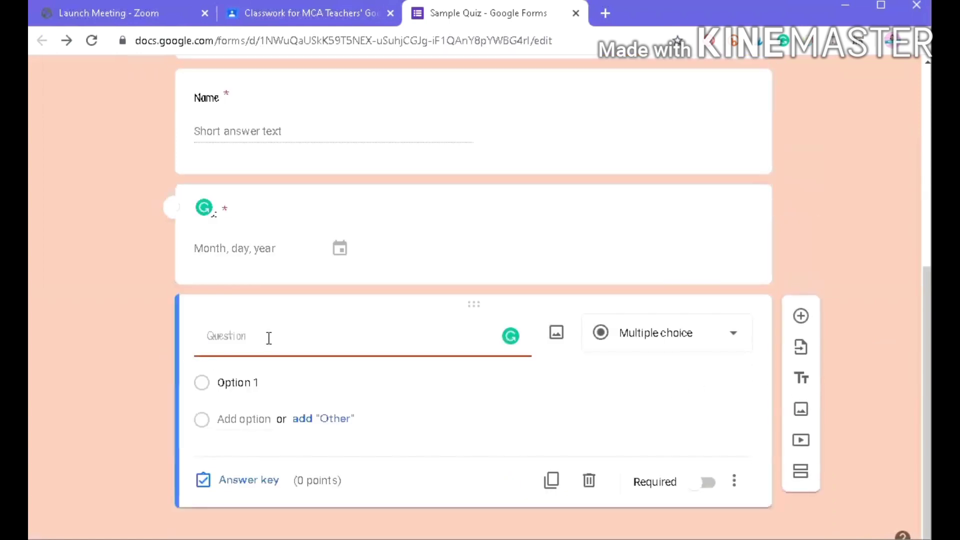
pyautogui.write('1.')
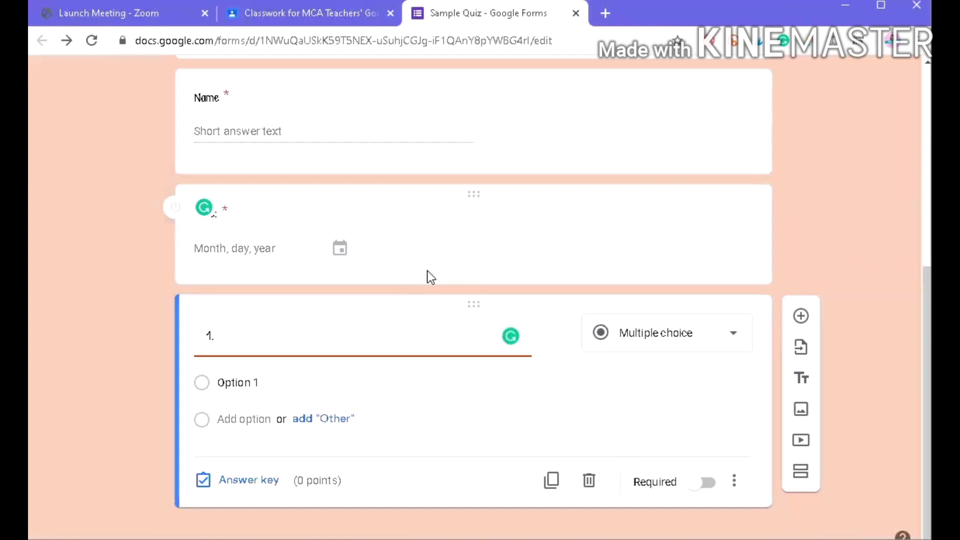
pyautogui.write(' What')
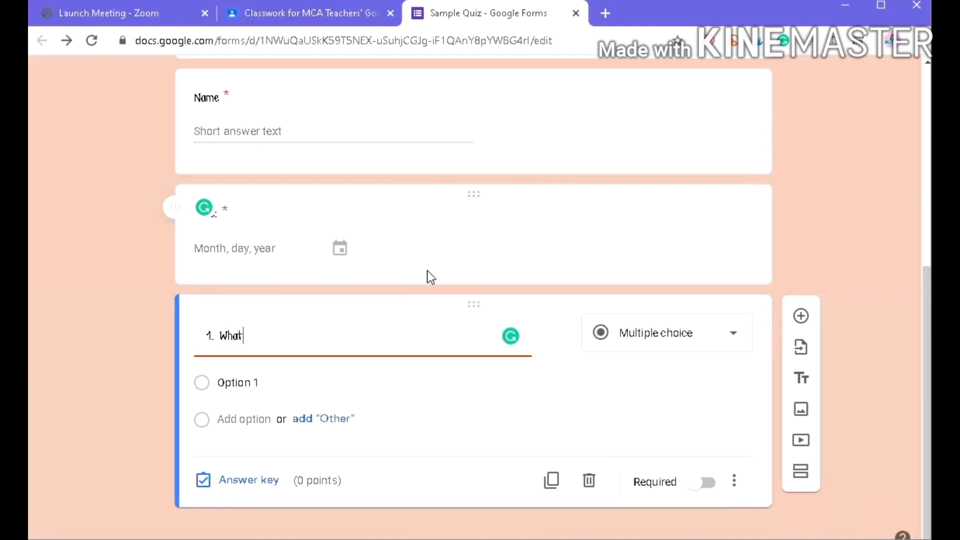
pyautogui.write(' is the answer for 10=')
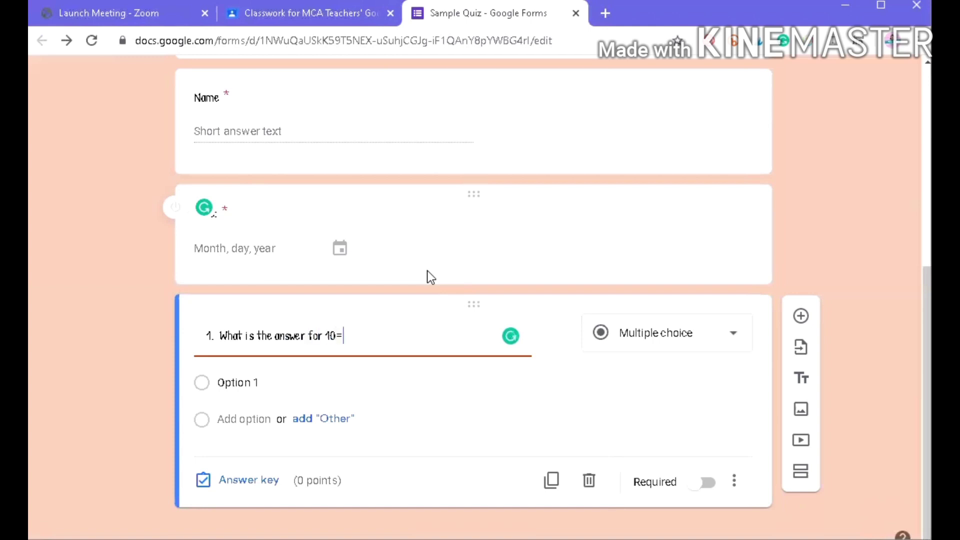
pyautogui.press('BackSpace')
pyautogui.write('+10?')
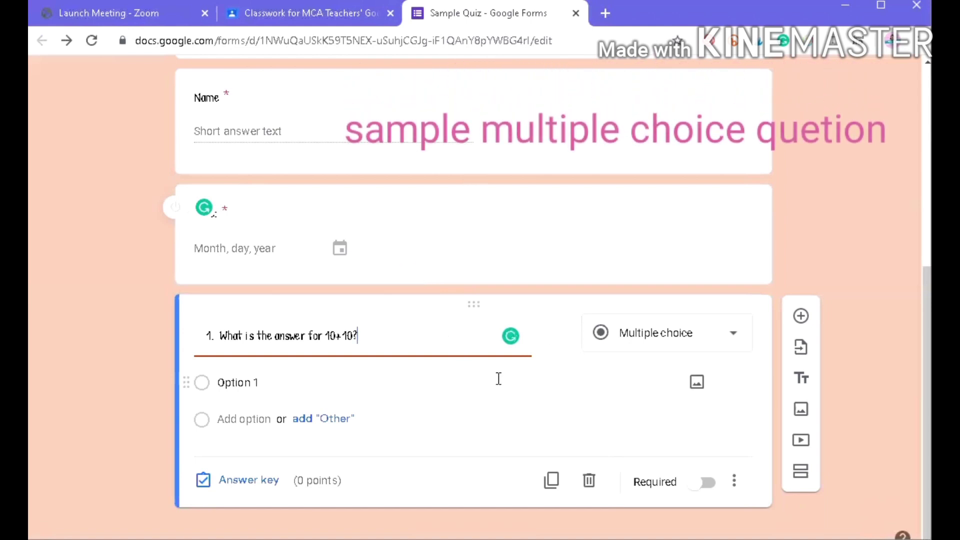
pyautogui.click(222, 383)
pyautogui.click(280, 386)
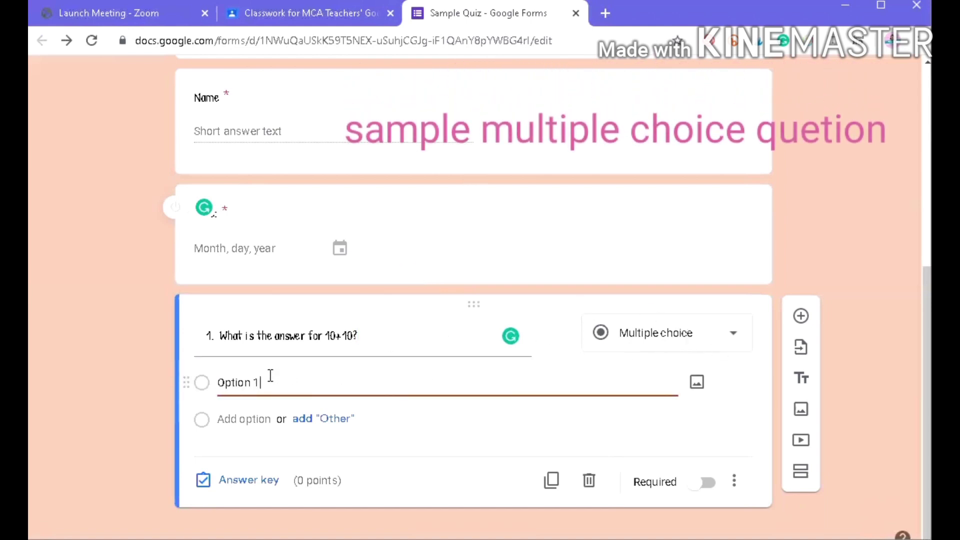
pyautogui.click(724, 341)
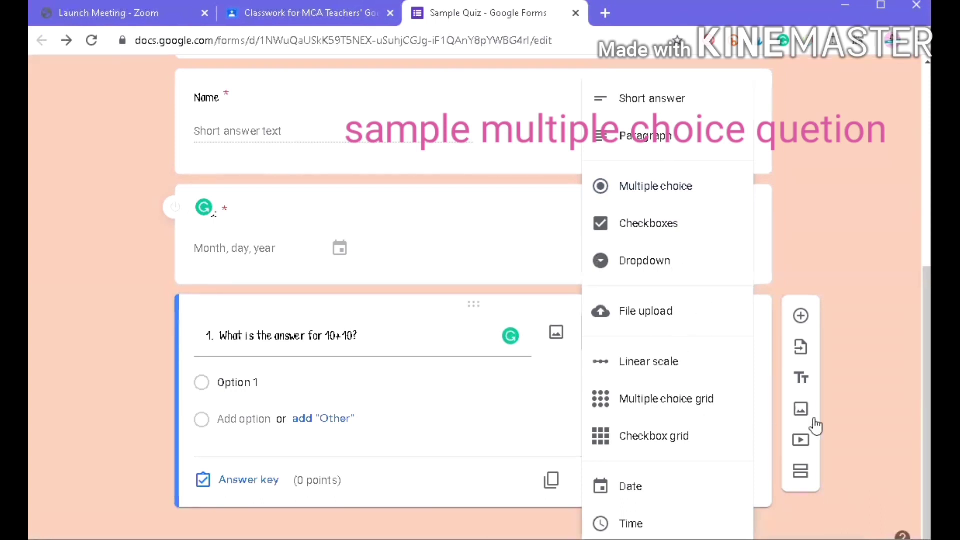
pyautogui.click(869, 448)
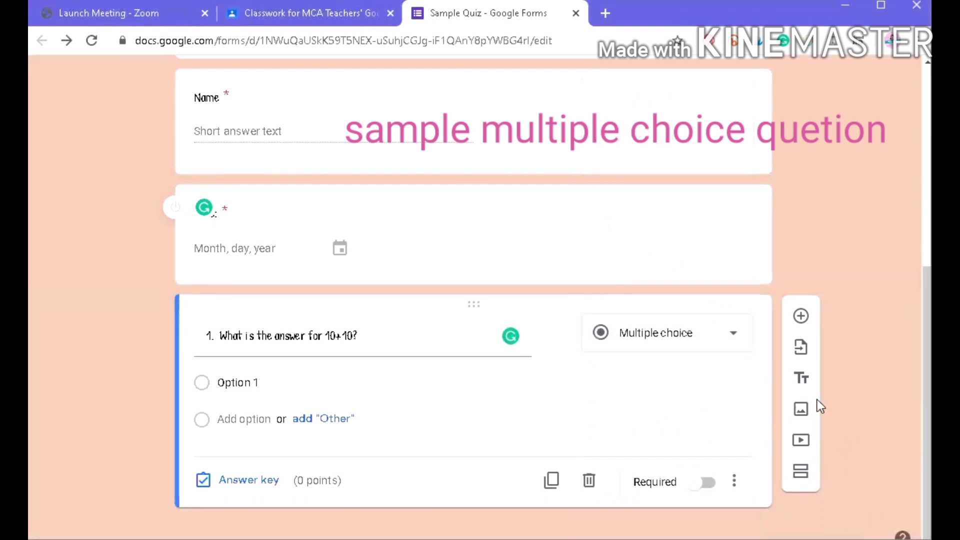
pyautogui.click(706, 345)
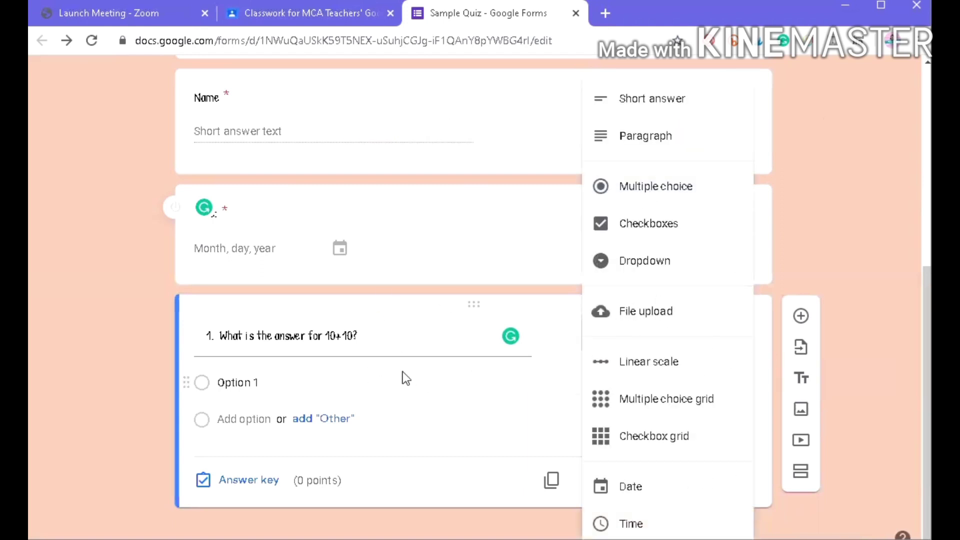
# - Set the first answer option of the 10+10 question to 10 and discard a trial "Other" option
pyautogui.click(300, 383)
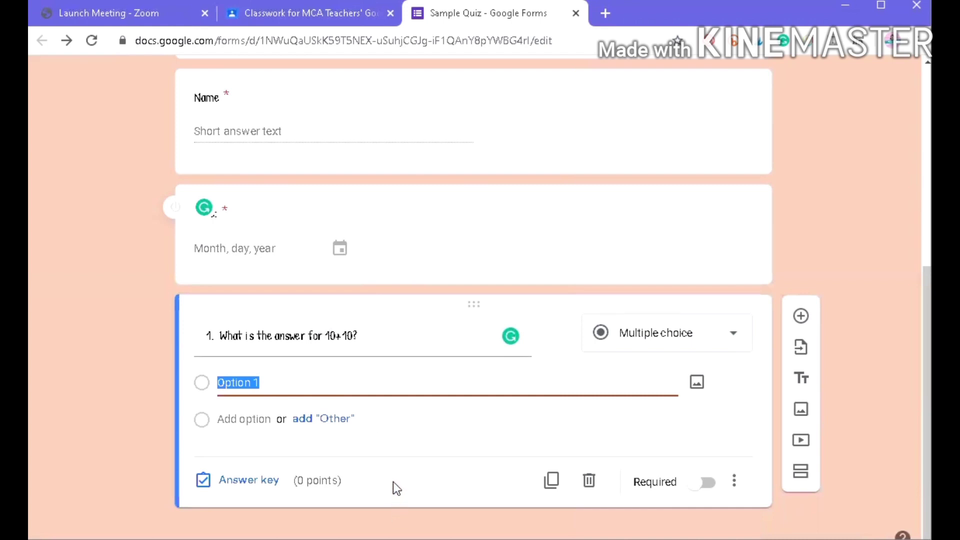
pyautogui.write('10')
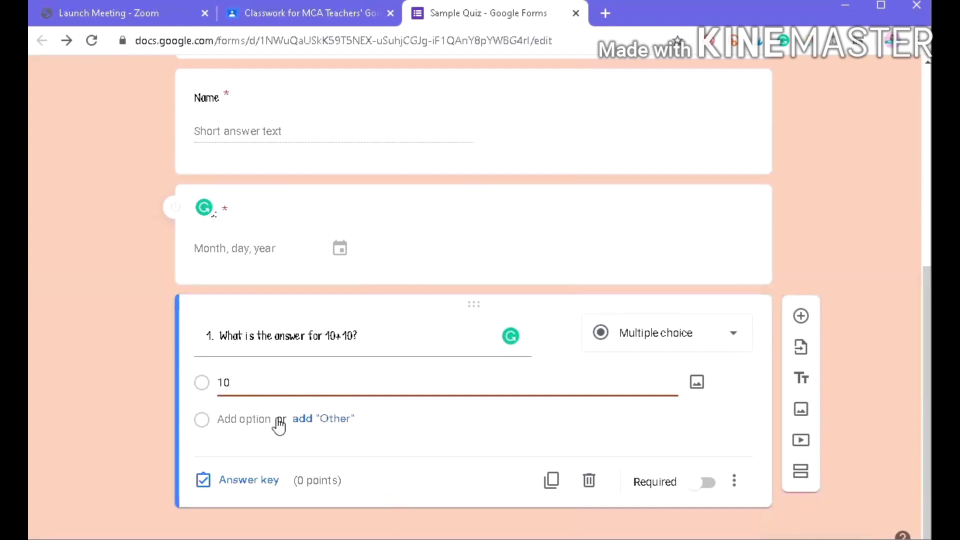
pyautogui.click(308, 419)
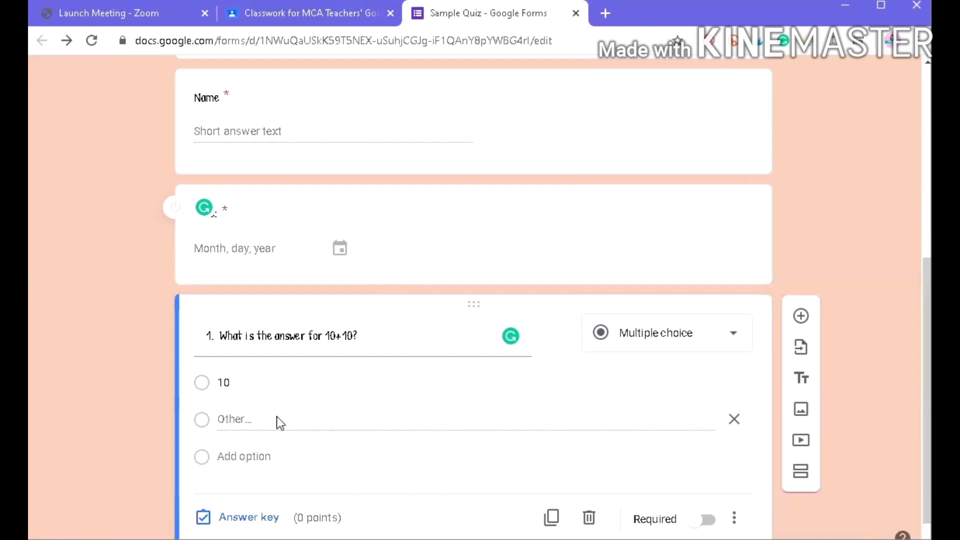
pyautogui.click(733, 423)
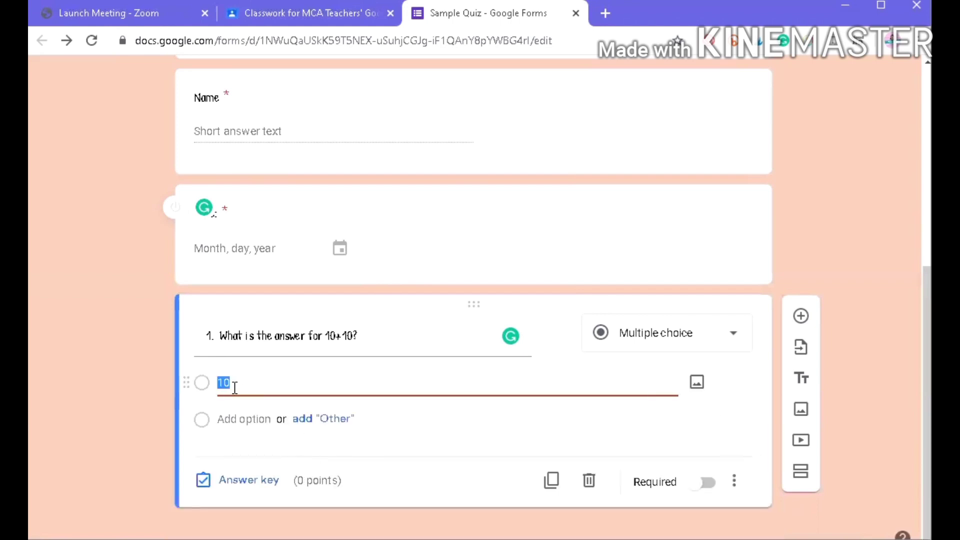
# - Add the answer options 20, 30 and 0 to the 10+10 question and make the question required
pyautogui.click(225, 420)
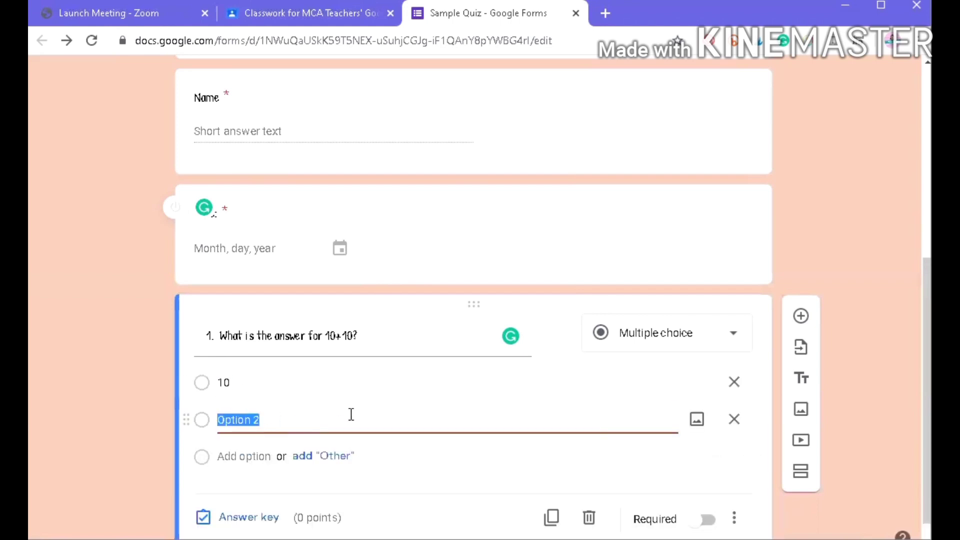
pyautogui.write('20')
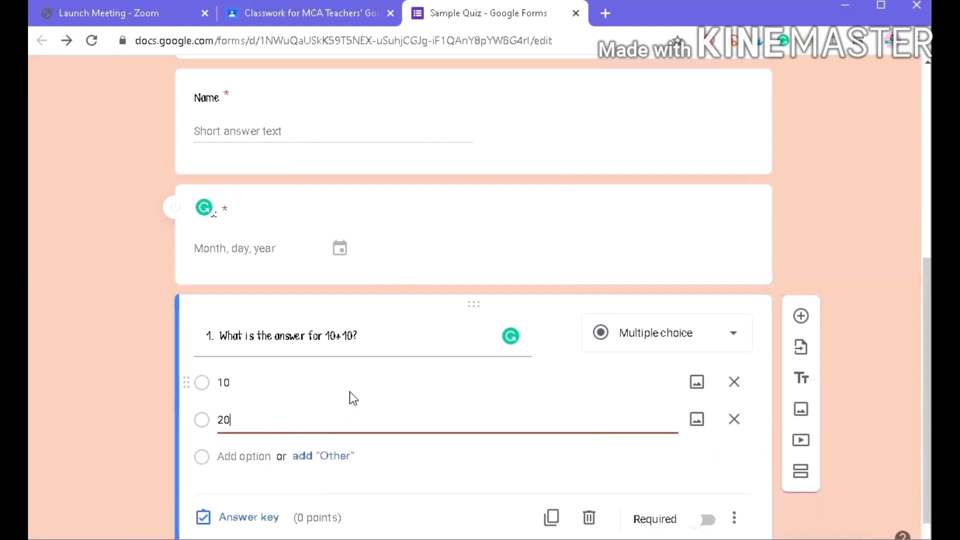
pyautogui.click(230, 459)
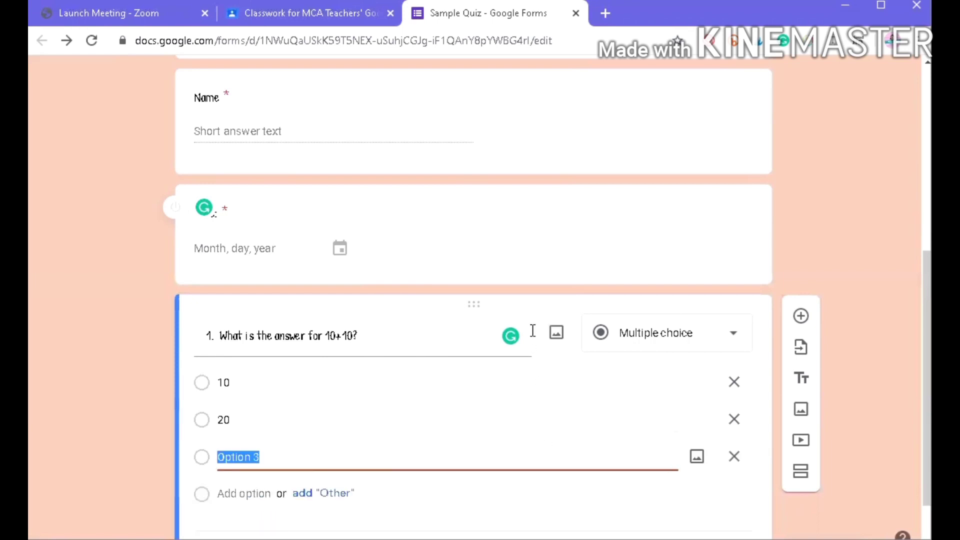
pyautogui.write('30')
pyautogui.click(220, 493)
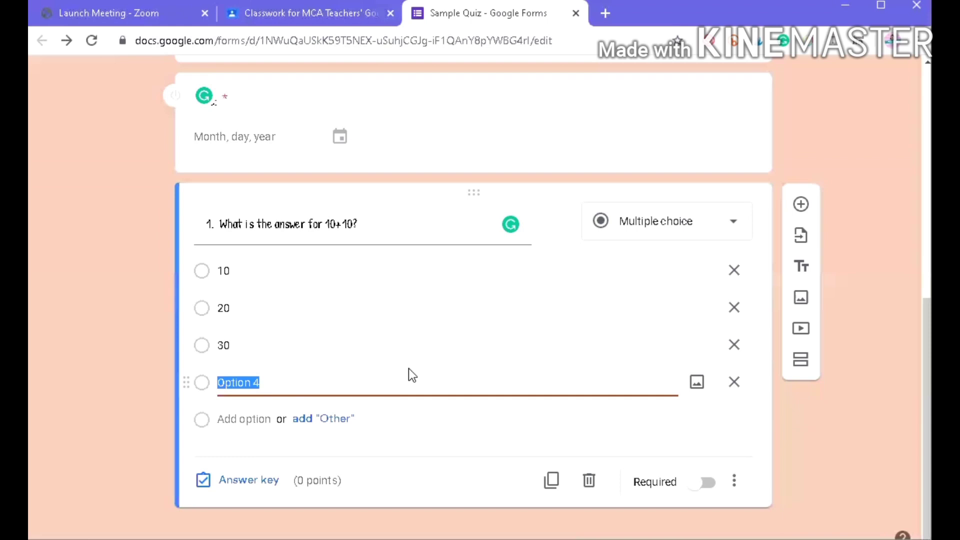
pyautogui.write('0')
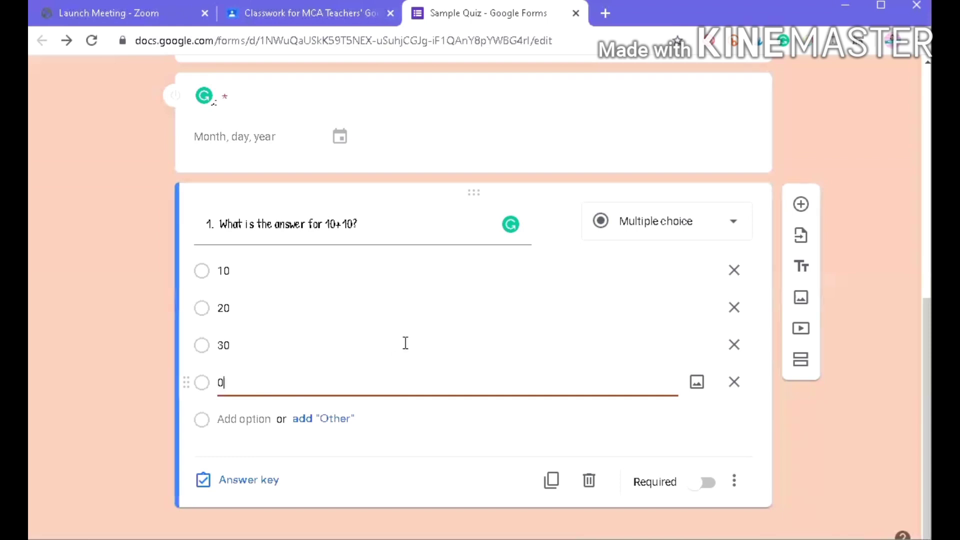
pyautogui.click(470, 436)
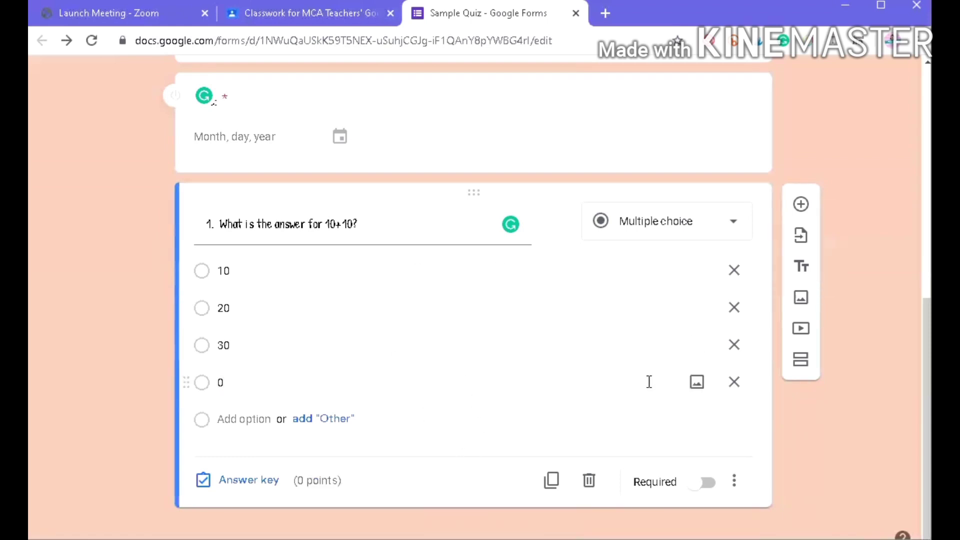
pyautogui.click(704, 482)
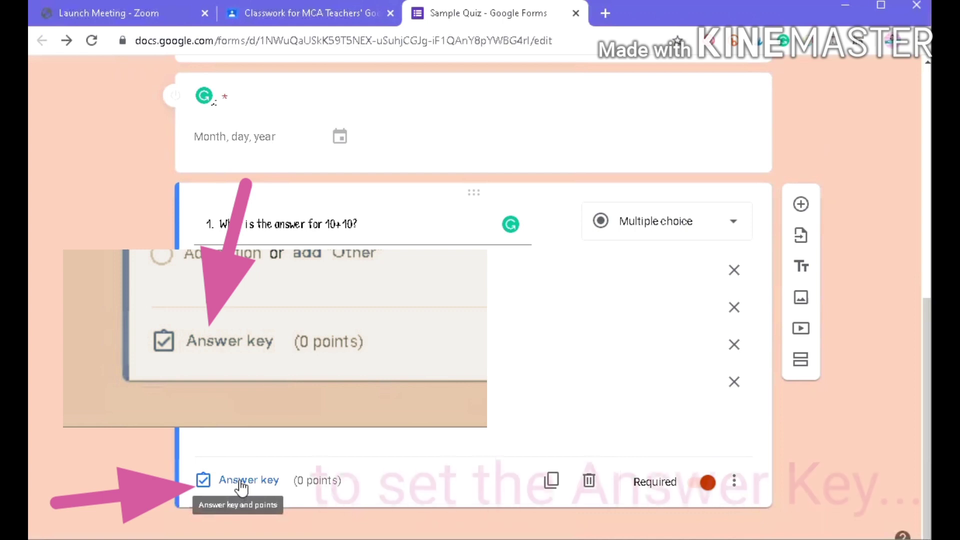
# - Mark 20 as the correct answer of the 10+10 question and enter "Wrong" as feedback for incorrect answers
pyautogui.click(239, 480)
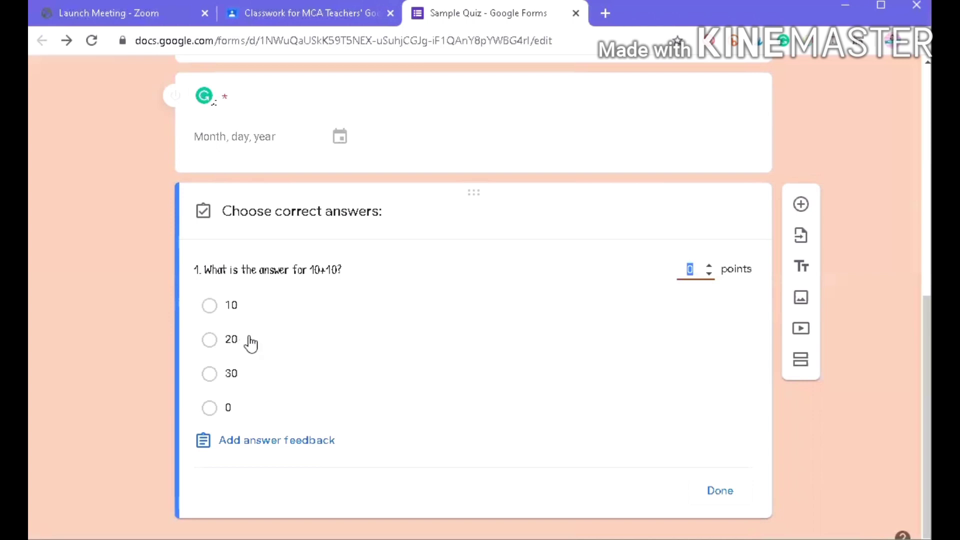
pyautogui.click(210, 340)
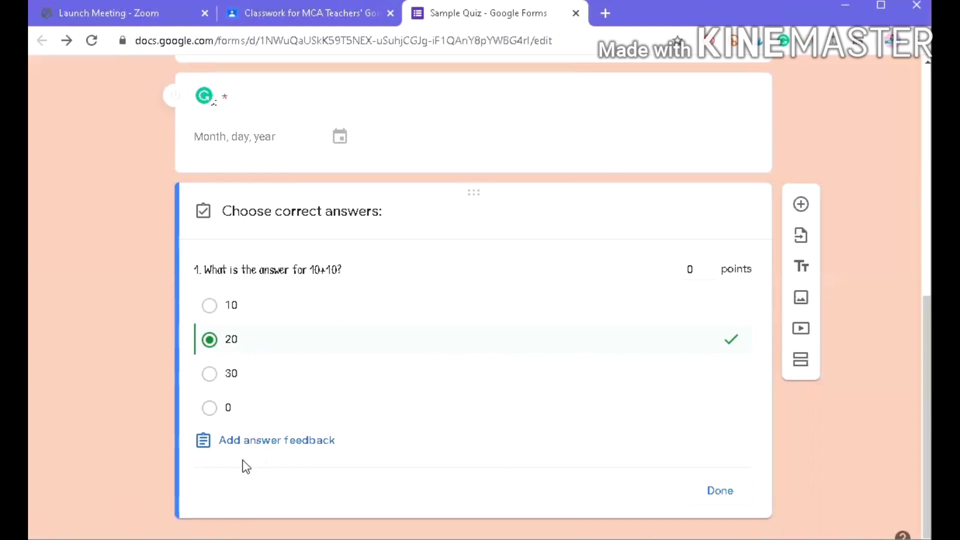
pyautogui.click(253, 442)
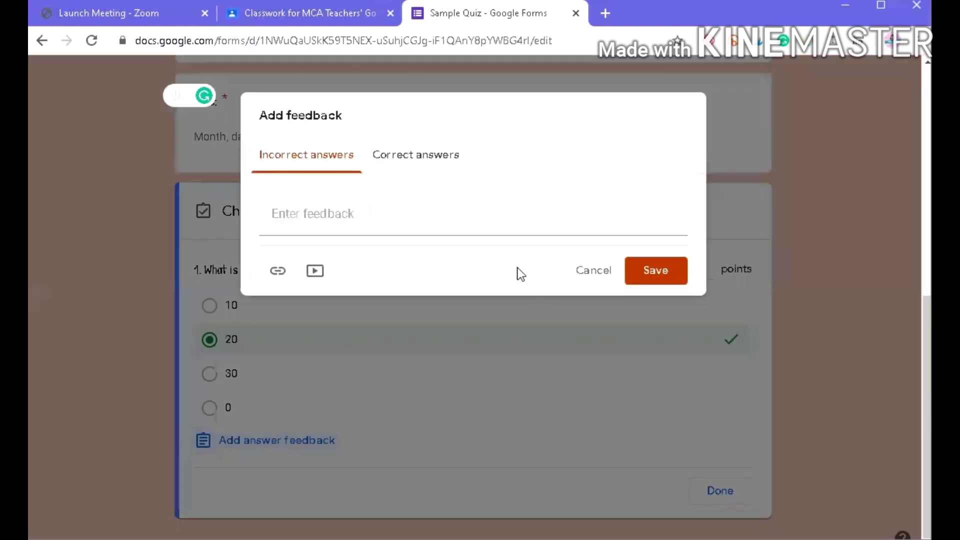
pyautogui.click(390, 215)
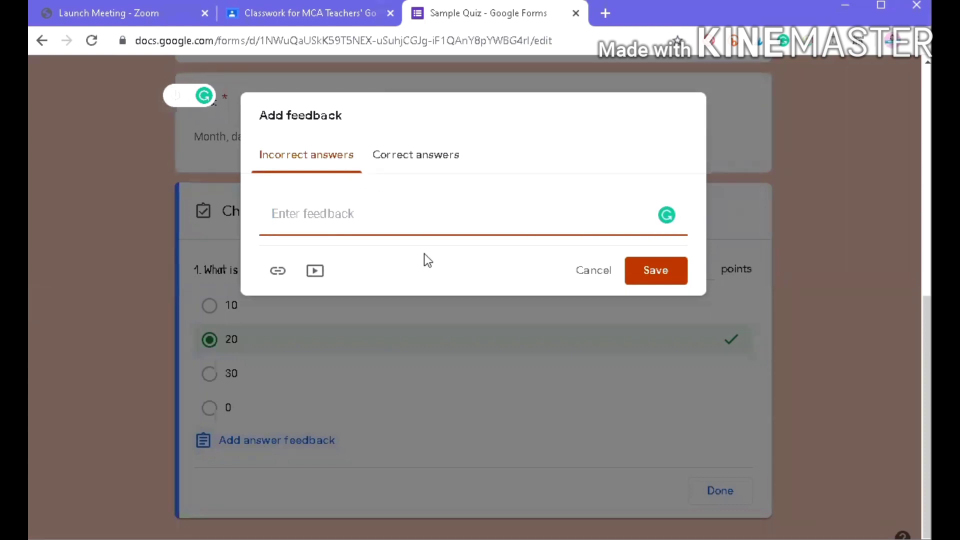
pyautogui.write('Wrong')
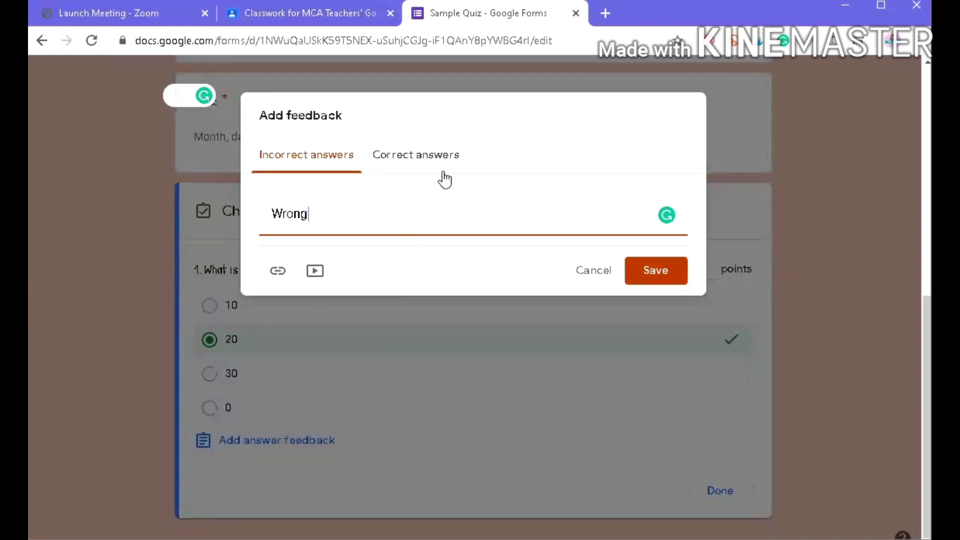
# - Enter "Correct!" as feedback for correct answers to the 10+10 question and save the feedback
pyautogui.click(431, 160)
pyautogui.click(421, 214)
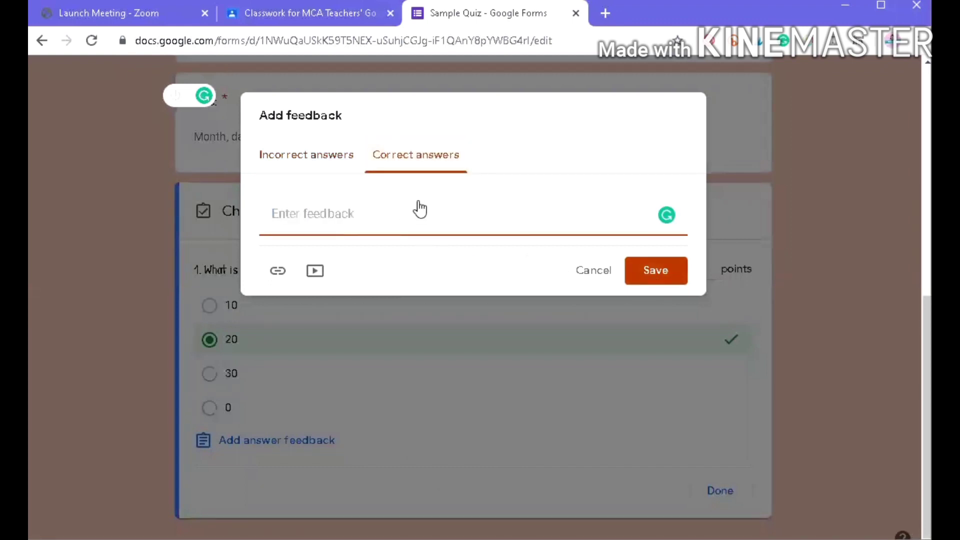
pyautogui.write('Goo')
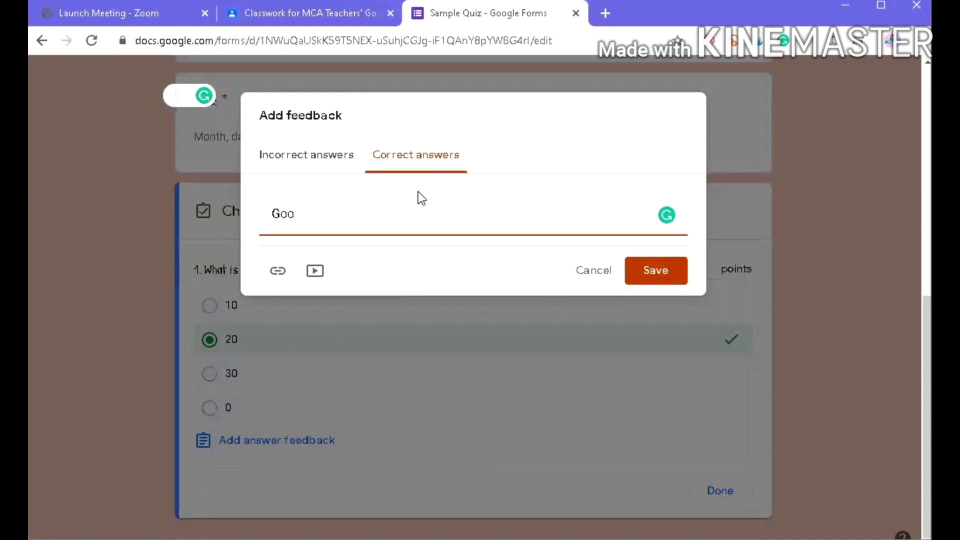
pyautogui.press('BackSpace')
pyautogui.press('BackSpace')
pyautogui.press('BackSpace')
pyautogui.write('Correct!')
pyautogui.click(657, 281)
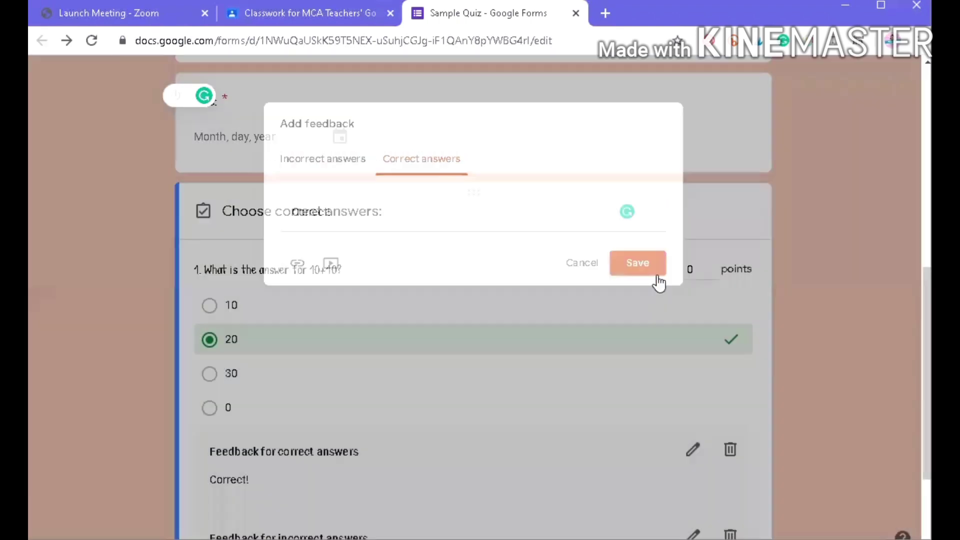
# - Set the 10+10 question's score to 1 point and finish editing its answer key
pyautogui.scroll(-2, 657, 361)
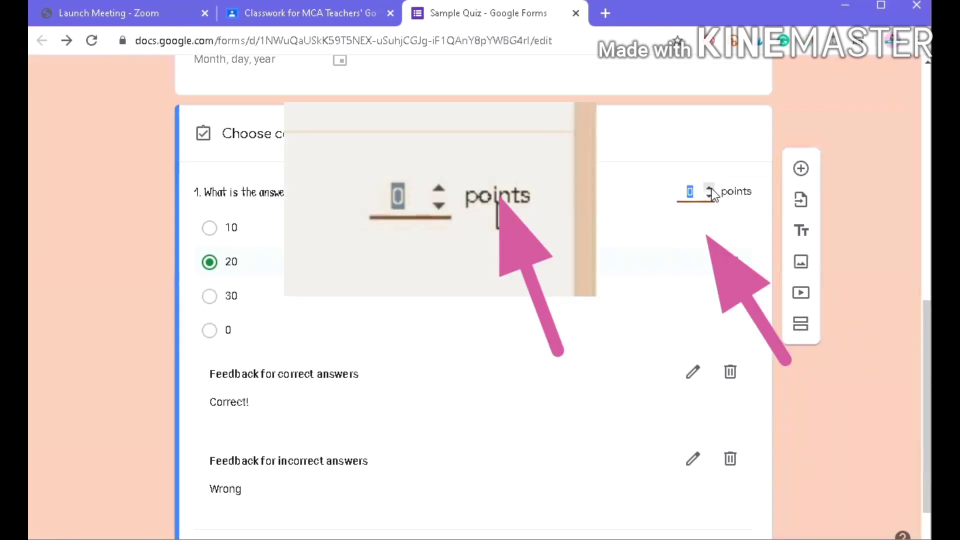
pyautogui.click(710, 189)
pyautogui.click(709, 189)
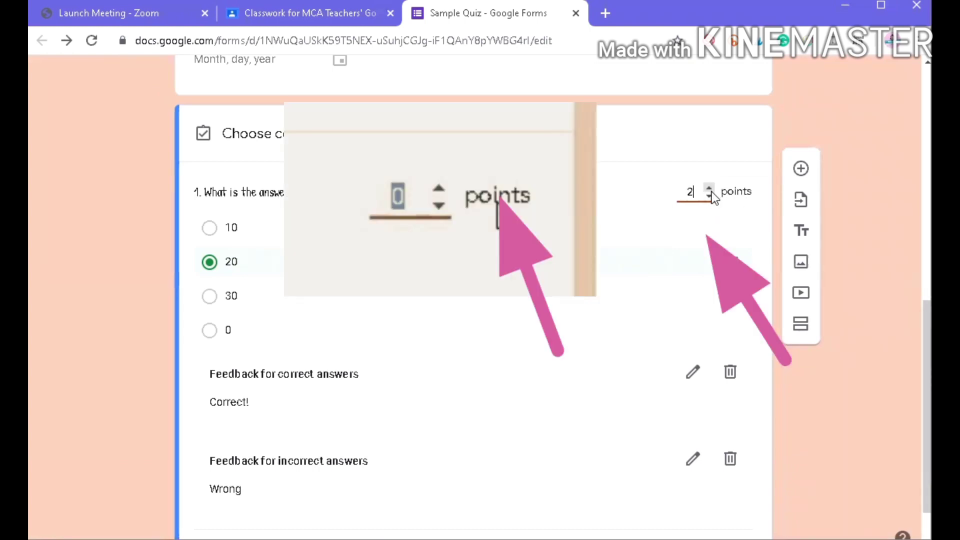
pyautogui.click(709, 197)
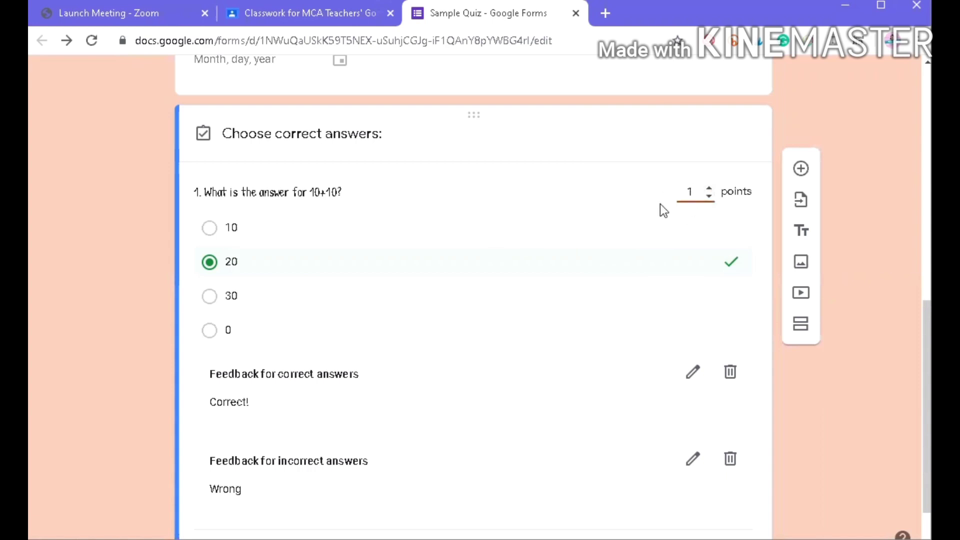
pyautogui.scroll(-2, 673, 358)
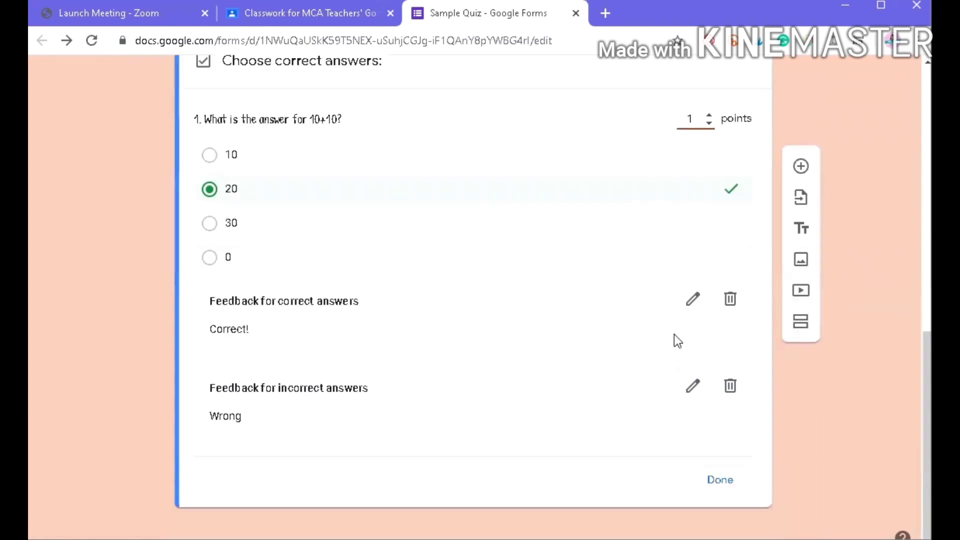
pyautogui.click(725, 482)
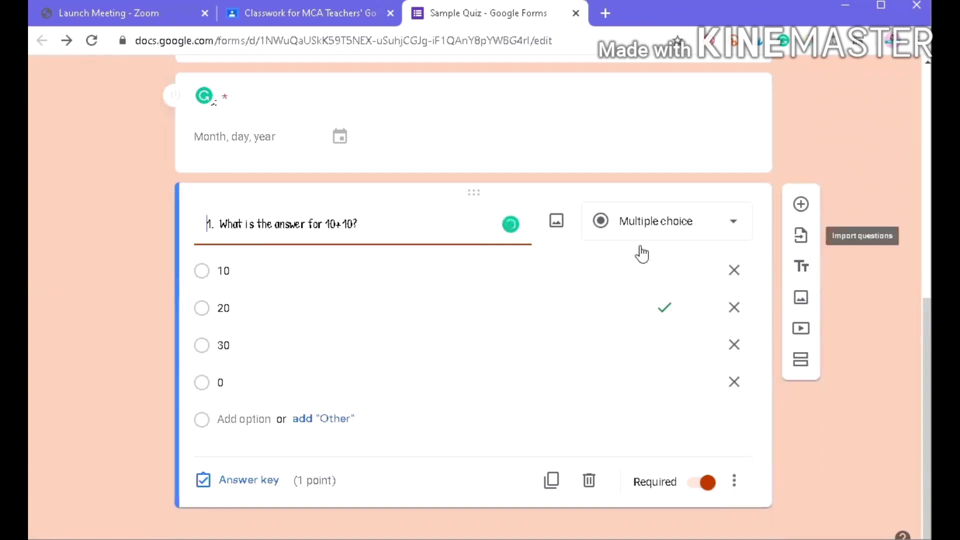
# - Add a Checkboxes question reading "Check all the correct equation." below the 10+10 question, with 10+20=30 as its first option
pyautogui.scroll(6, 641, 257)
pyautogui.scroll(-6, 640, 252)
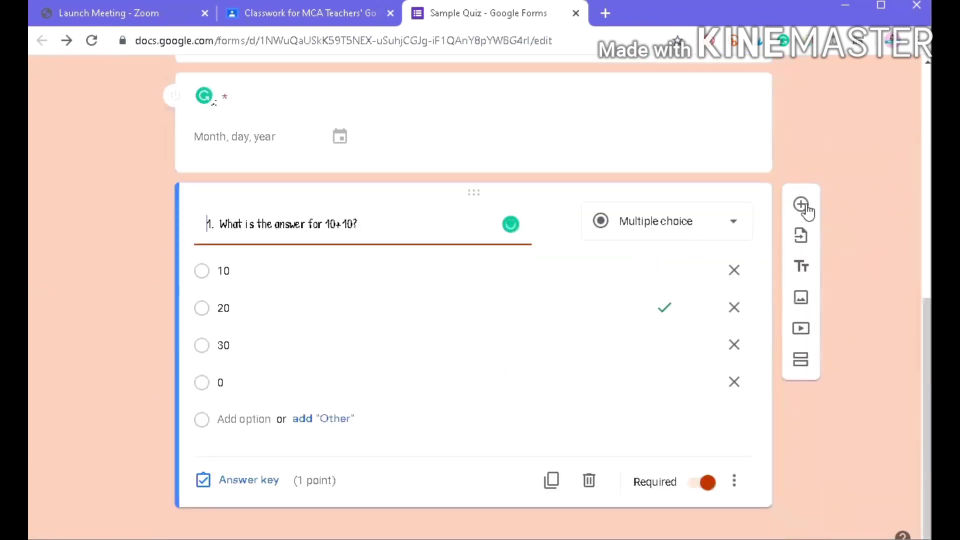
pyautogui.click(803, 206)
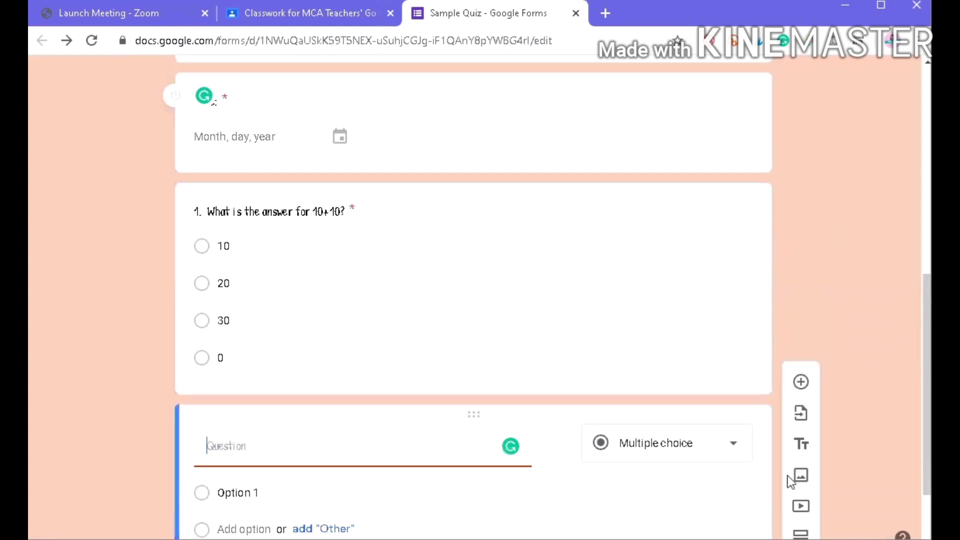
pyautogui.scroll(-2, 661, 435)
pyautogui.click(665, 332)
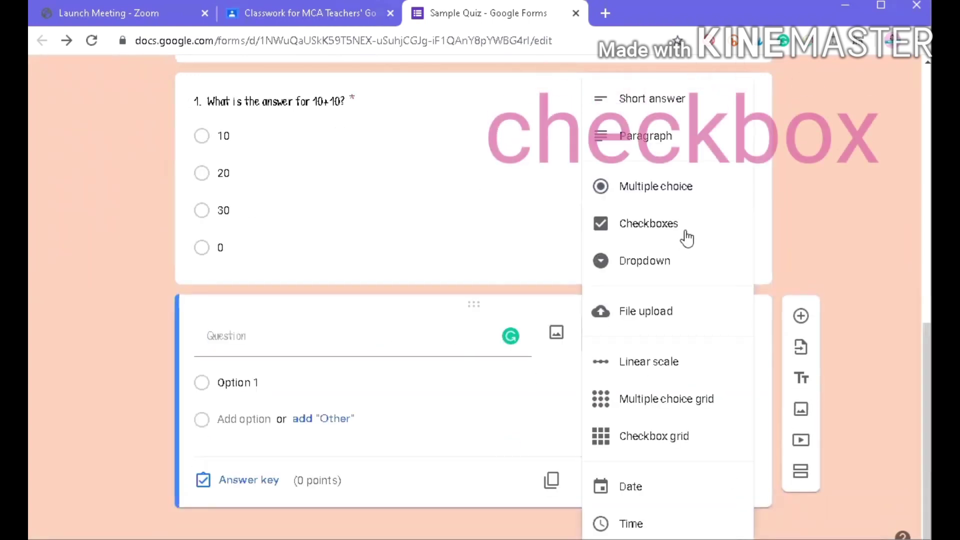
pyautogui.click(689, 240)
pyautogui.click(335, 342)
pyautogui.write('Check all the correct equation.')
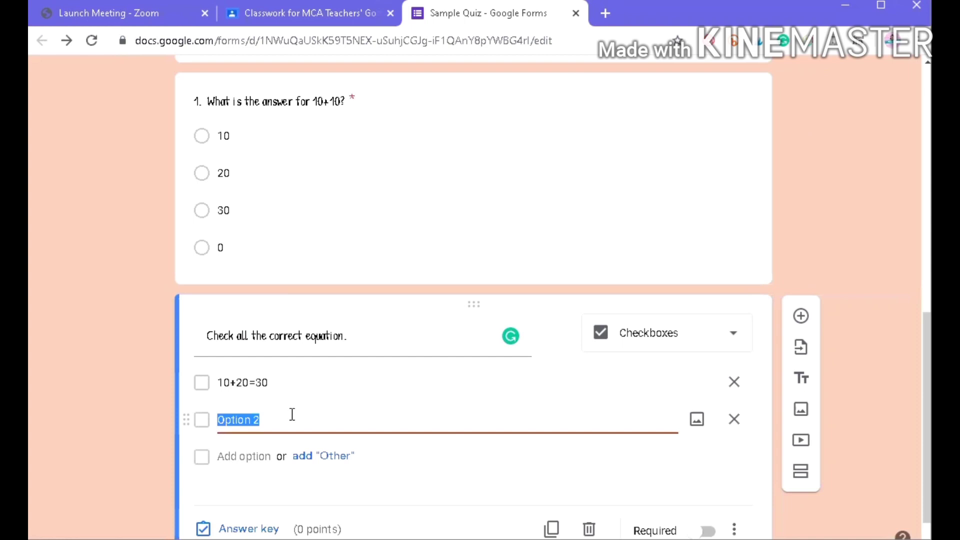
# - Add the options 20-10=10, 10+10=30 and 5-5=10 to the checkbox question
pyautogui.write('20-10=10')
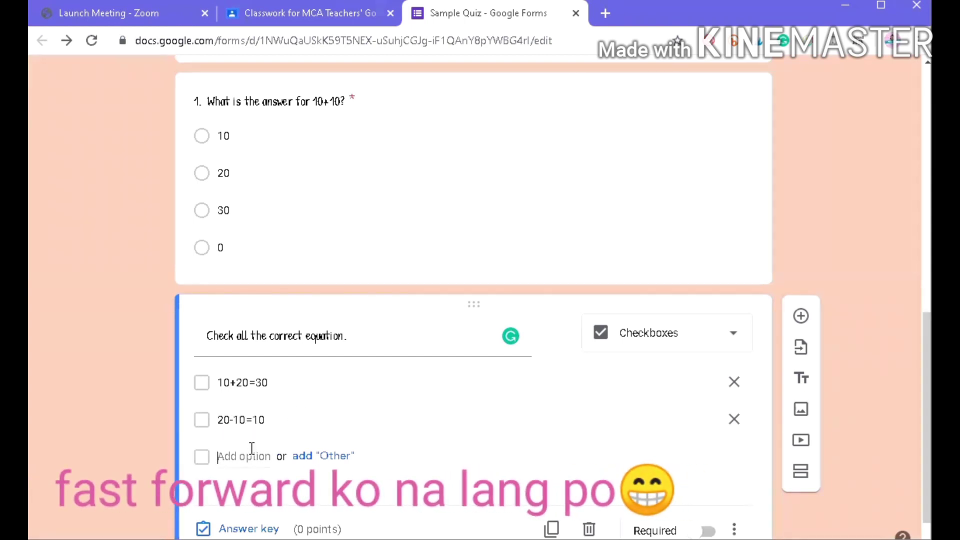
pyautogui.click(278, 466)
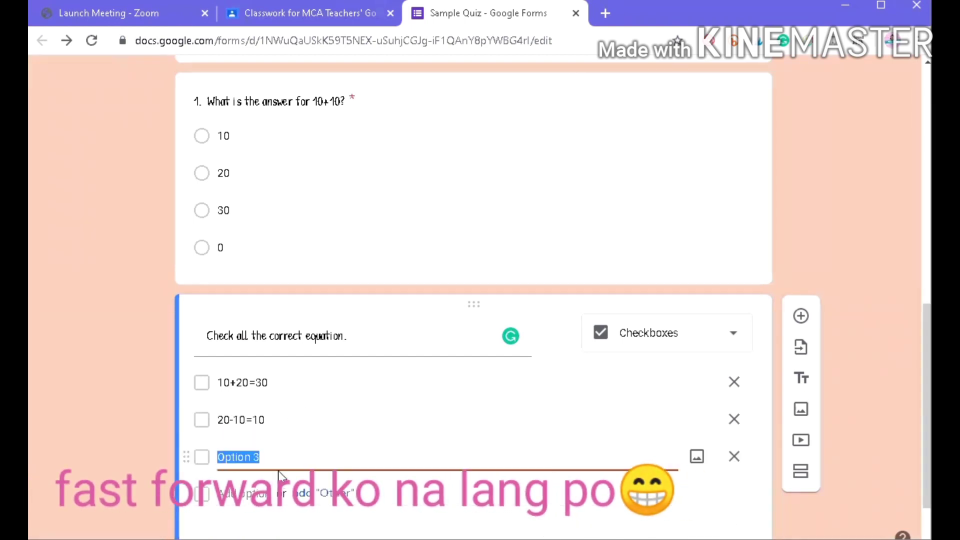
pyautogui.write('10+10')
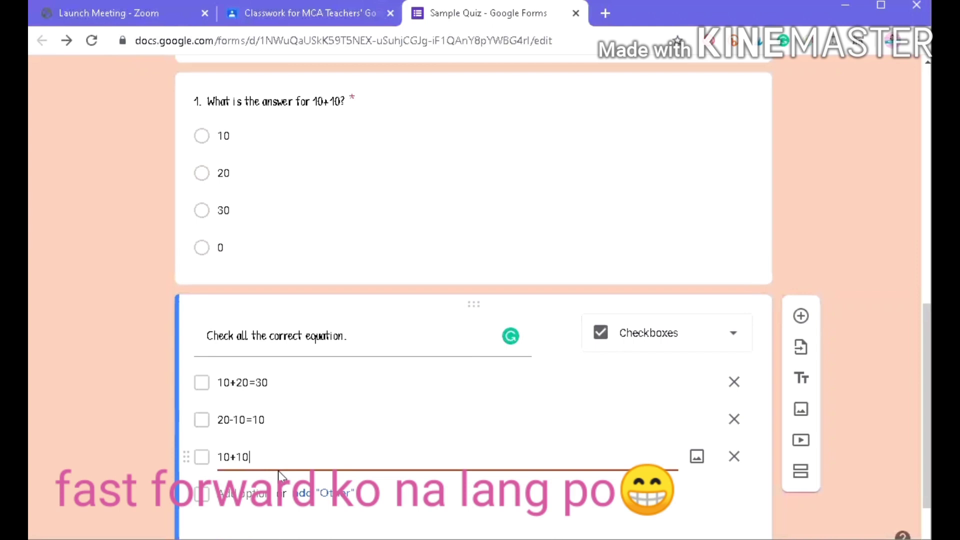
pyautogui.write('=30')
pyautogui.click(253, 493)
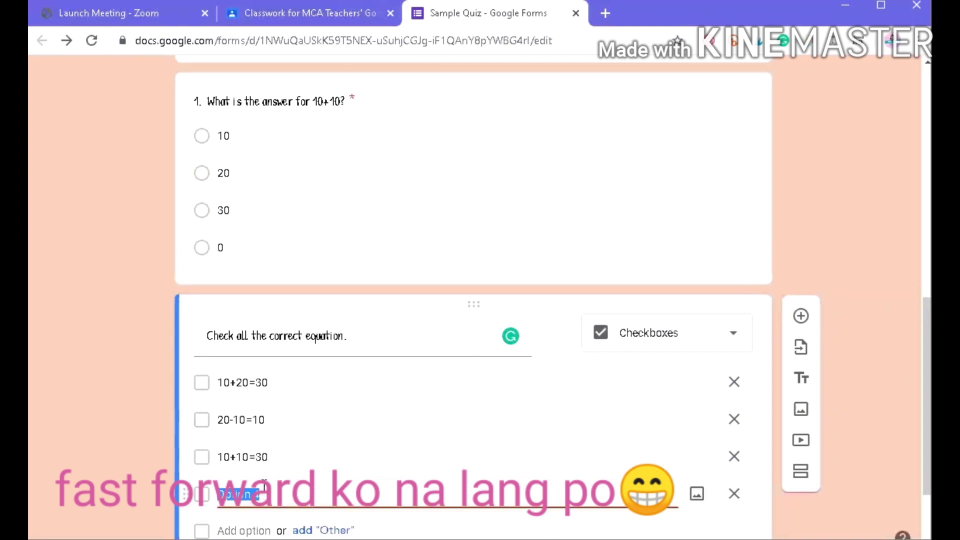
pyautogui.write('5+5=10')
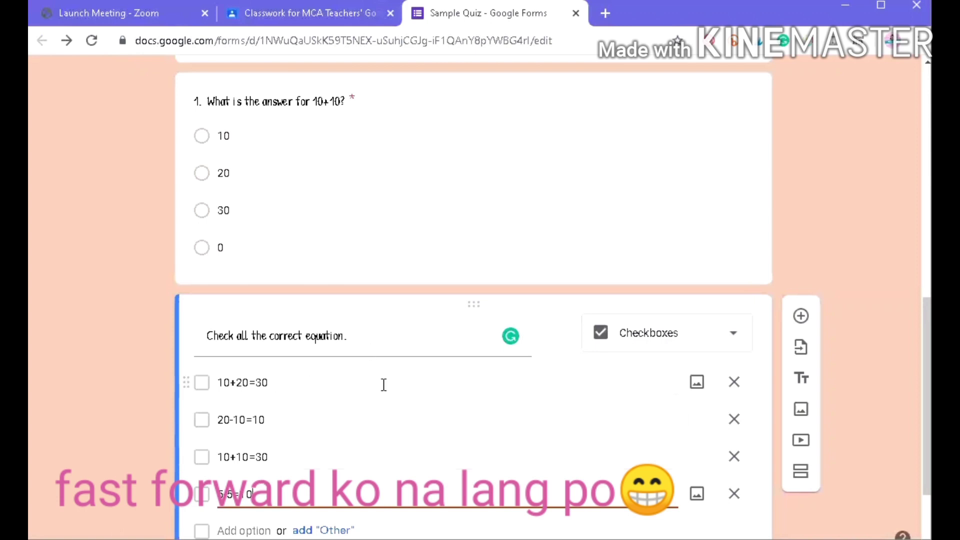
# - Mark 10+20=30 and 20-10=10 as the checkbox question's correct answers and enter "Wrong" as feedback for incorrect answers
pyautogui.scroll(-2, 457, 402)
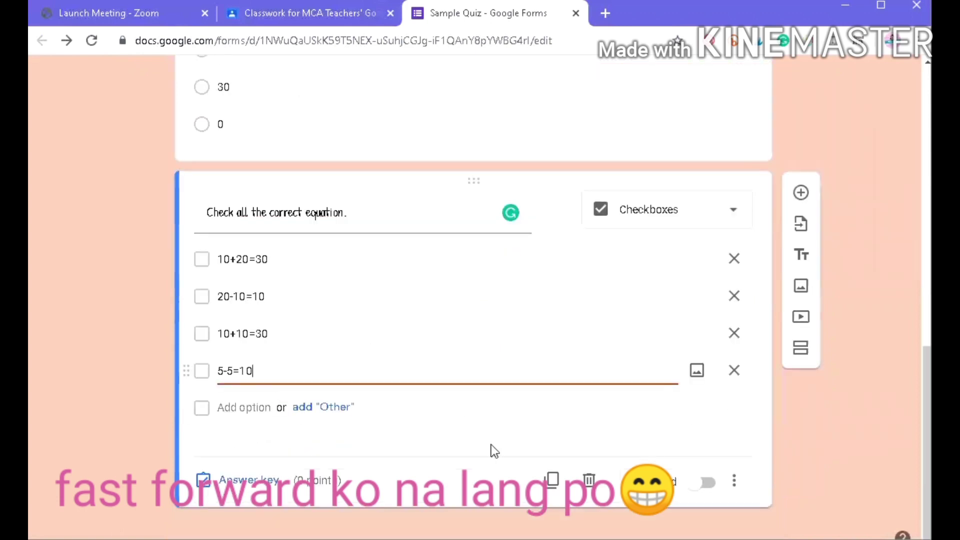
pyautogui.click(252, 484)
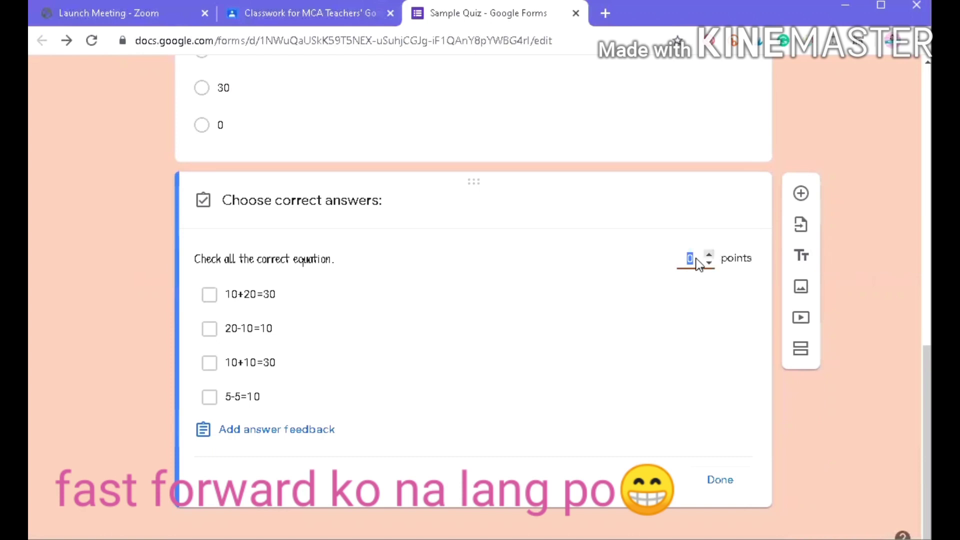
pyautogui.click(211, 299)
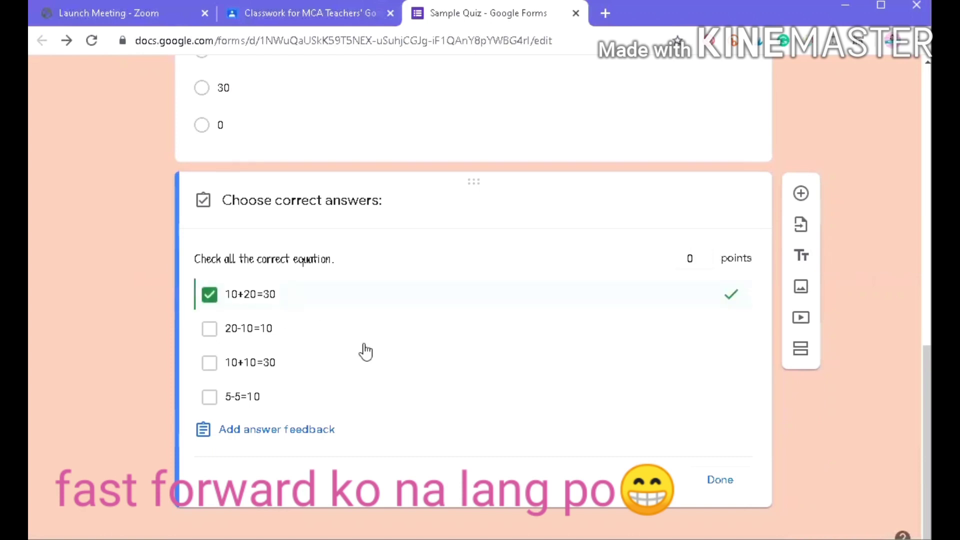
pyautogui.click(210, 332)
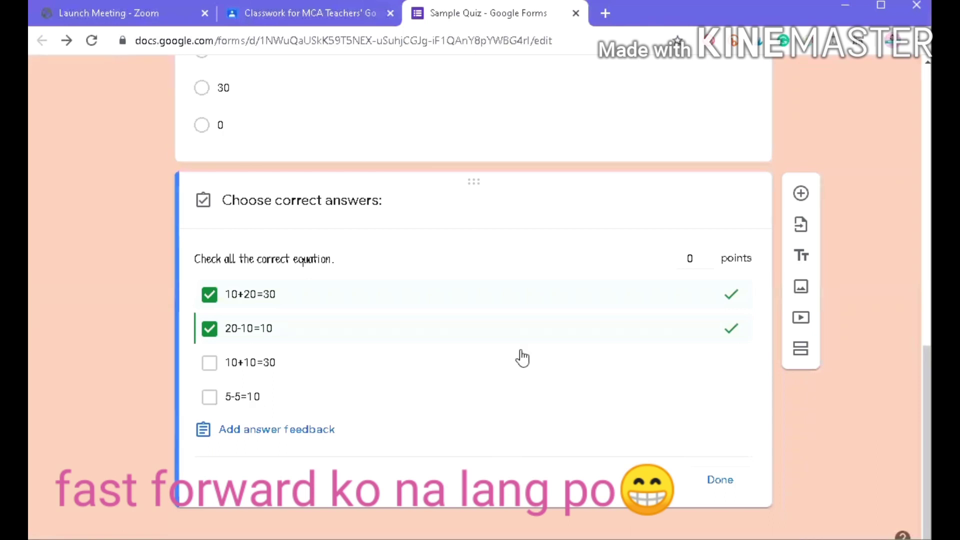
pyautogui.click(299, 431)
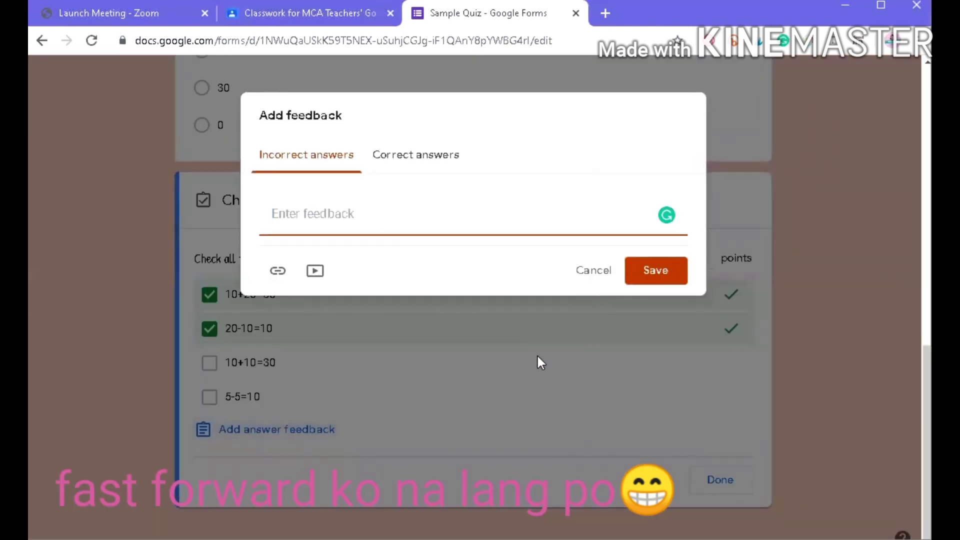
pyautogui.write('Wrong')
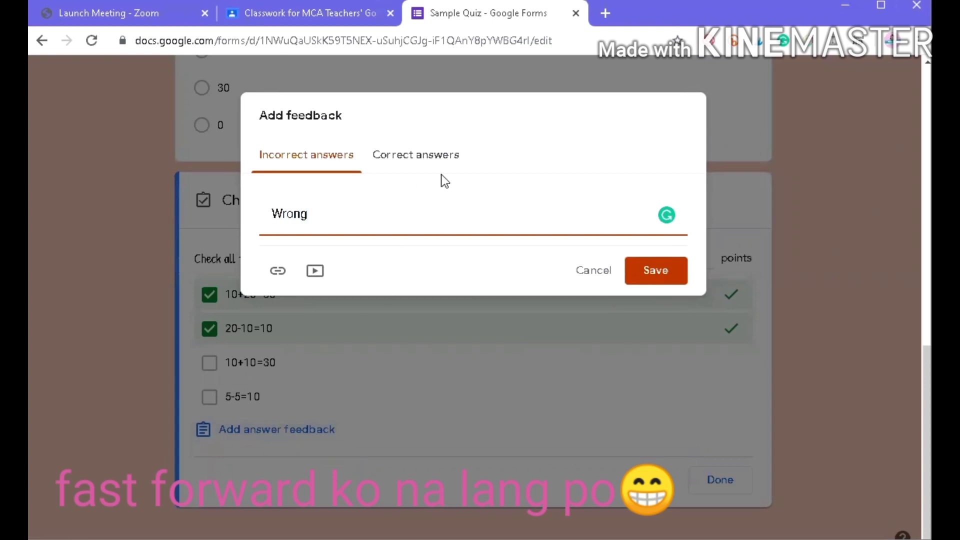
# - Enter "Correct" as the checkbox question's feedback for correct answers and save the feedback
pyautogui.click(439, 168)
pyautogui.write('Co')
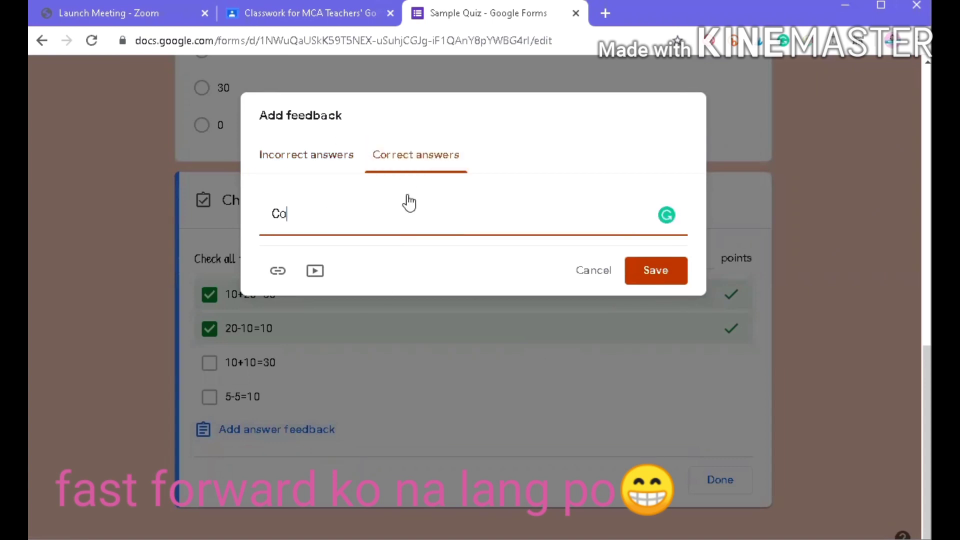
pyautogui.write('rrect')
pyautogui.click(682, 271)
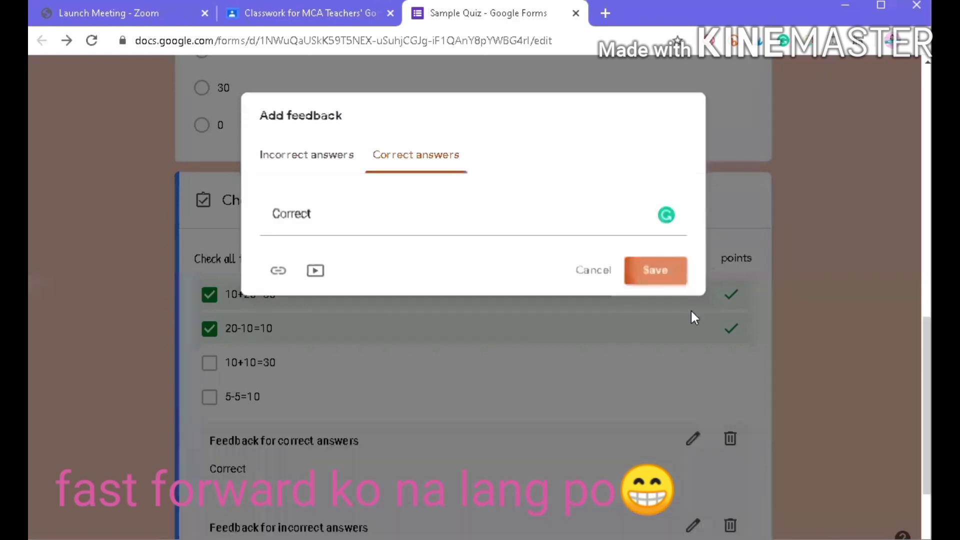
# - Set the checkbox question's score to 4 points, finish its answer key, and make the question required
pyautogui.scroll(-2, 584, 350)
pyautogui.scroll(2, 323, 332)
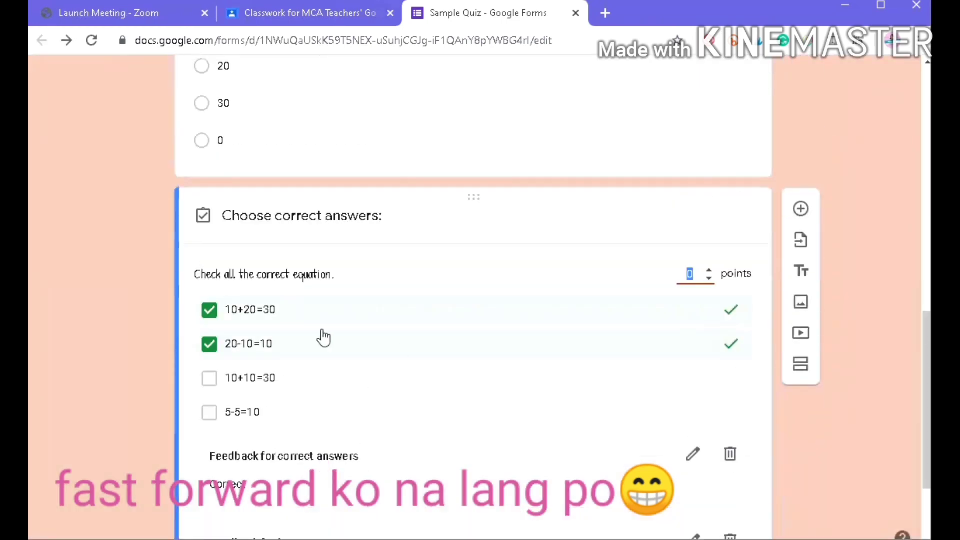
pyautogui.click(709, 270)
pyautogui.click(709, 270)
pyautogui.click(711, 271)
pyautogui.scroll(-3, 592, 385)
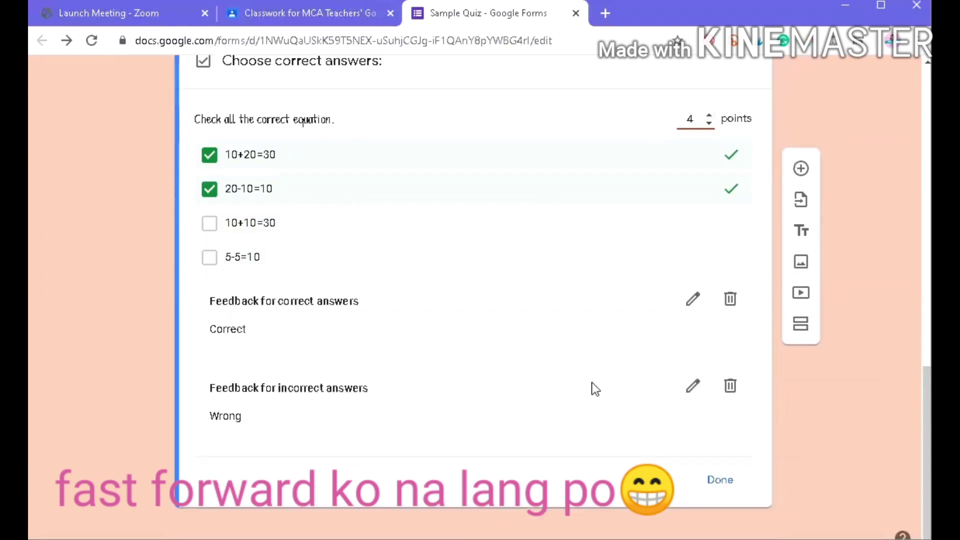
pyautogui.click(719, 483)
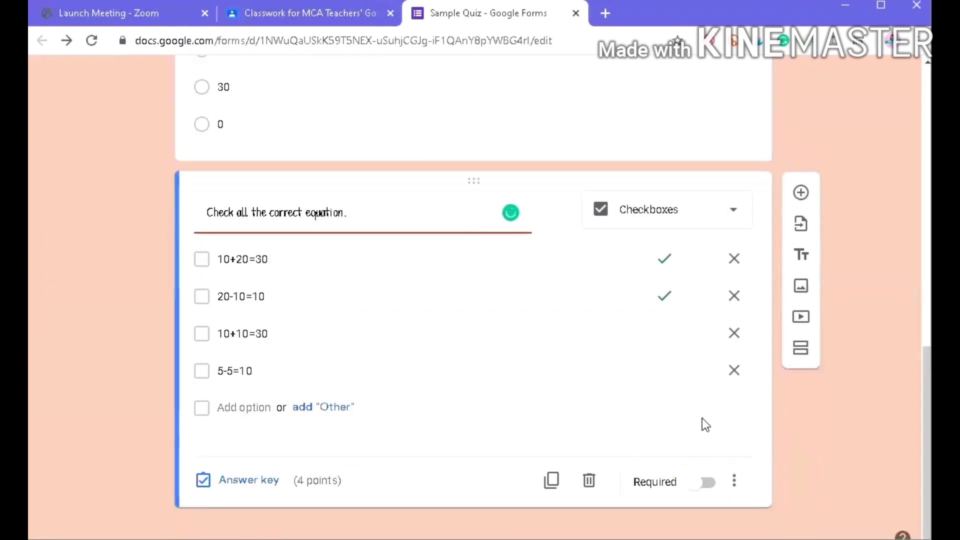
pyautogui.click(698, 484)
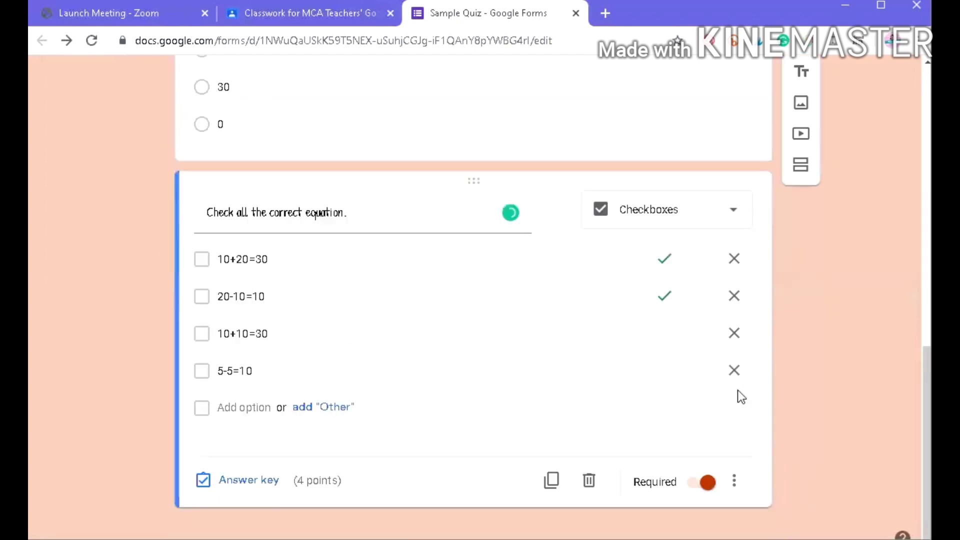
# - Insert a new blank question directly below the 10+10 question
pyautogui.scroll(10, 733, 390)
pyautogui.scroll(3, 733, 390)
pyautogui.scroll(-9, 733, 390)
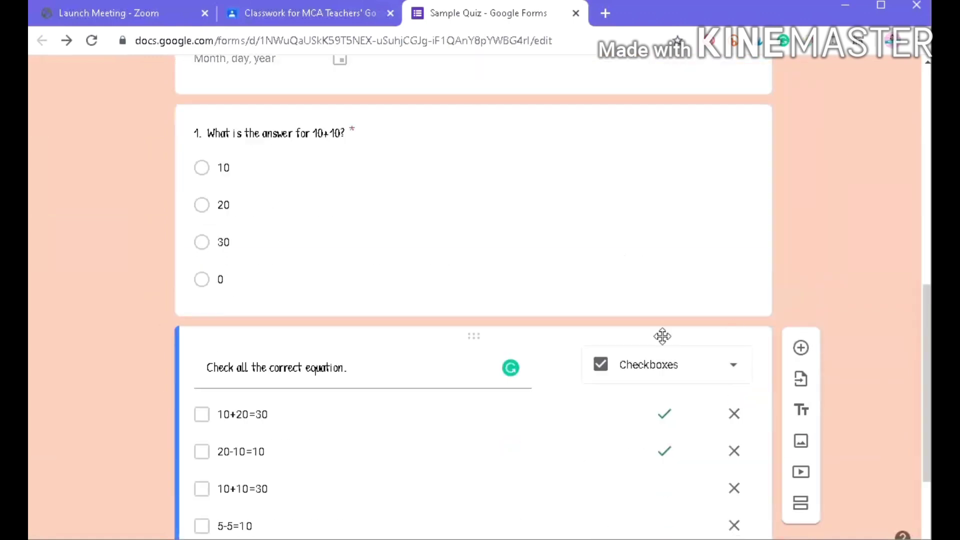
pyautogui.scroll(-3, 662, 336)
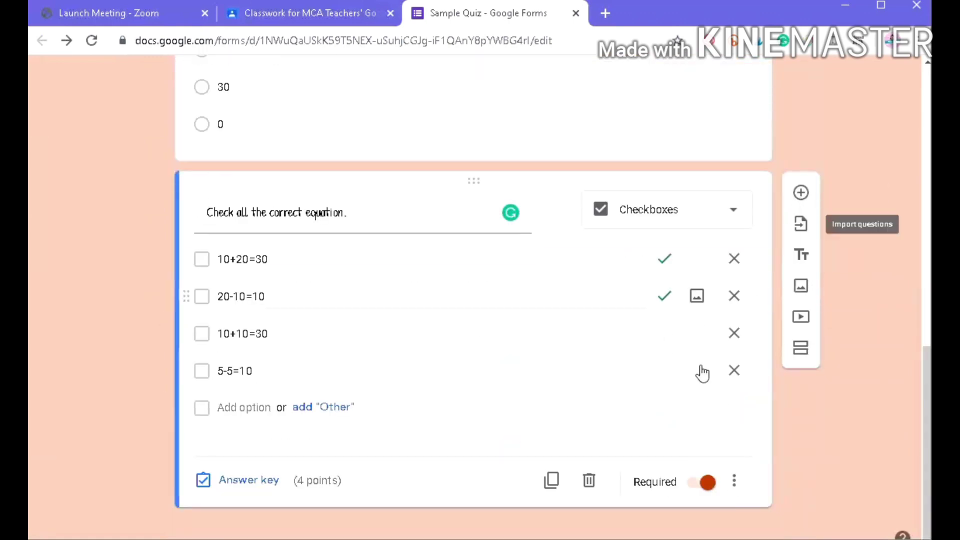
pyautogui.scroll(3, 701, 372)
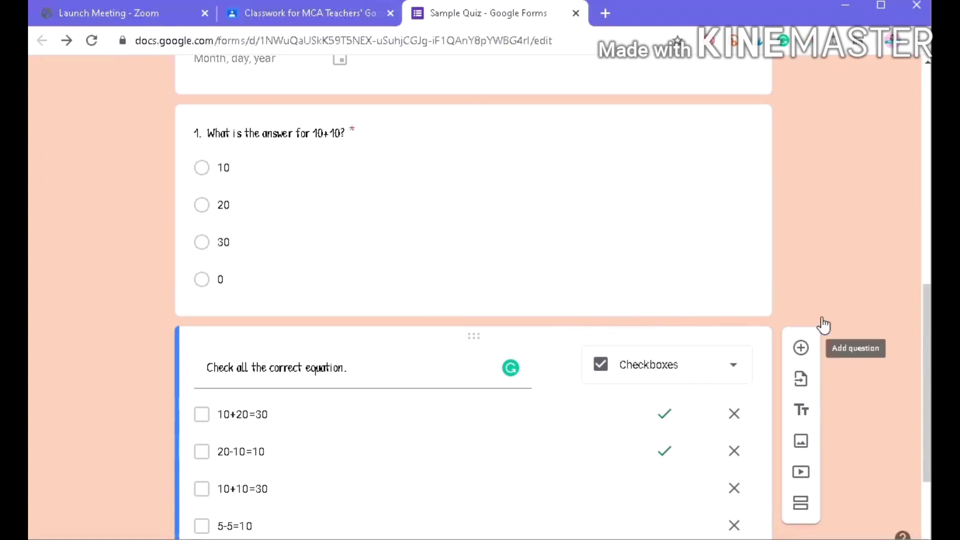
pyautogui.click(654, 197)
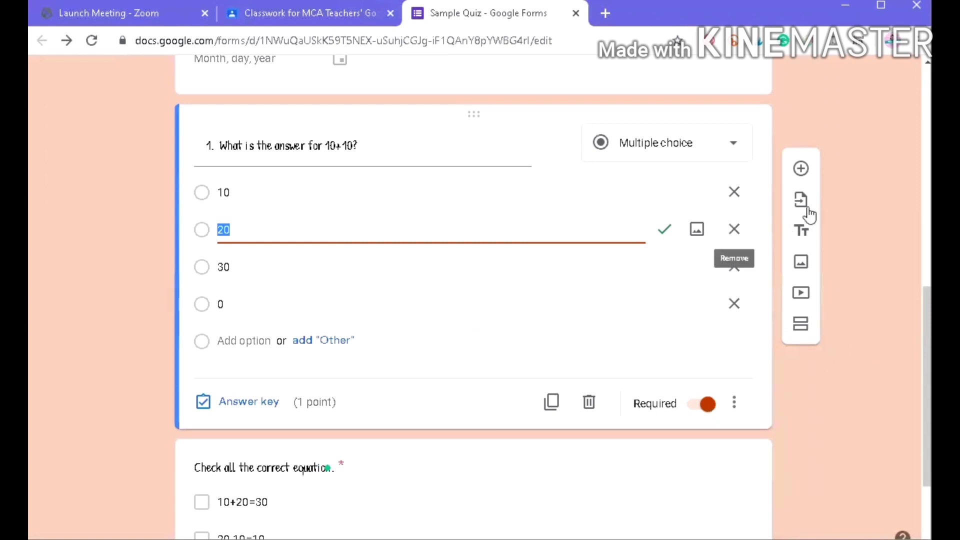
pyautogui.click(801, 169)
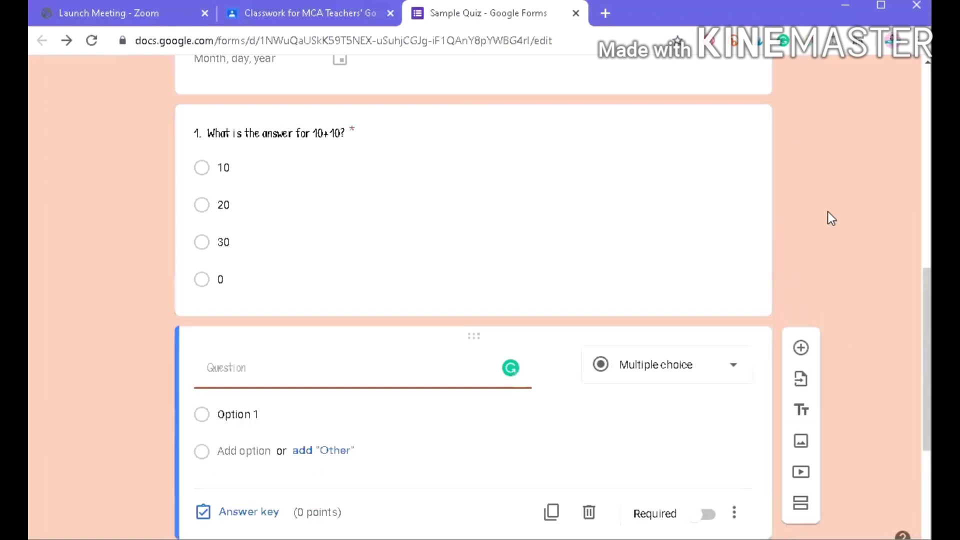
pyautogui.scroll(2, 629, 219)
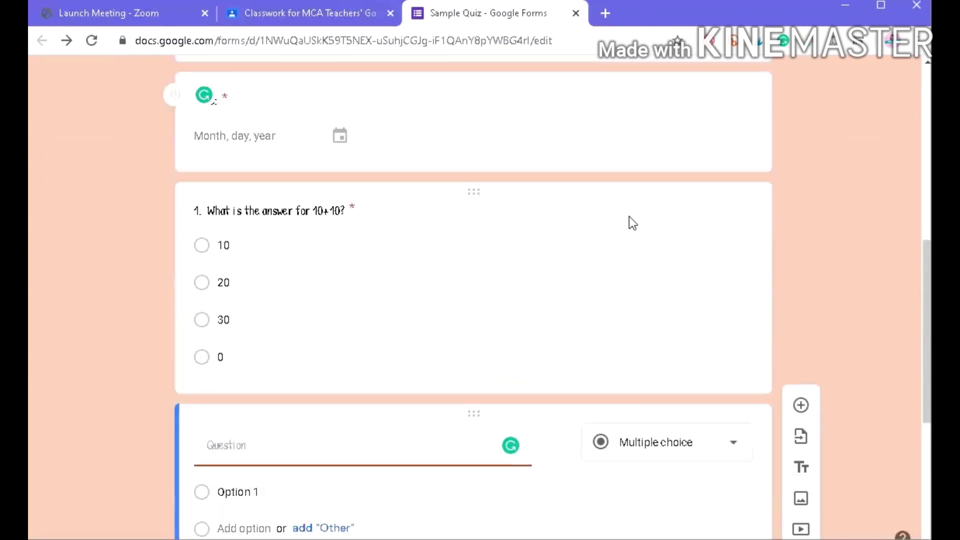
pyautogui.scroll(-6, 553, 287)
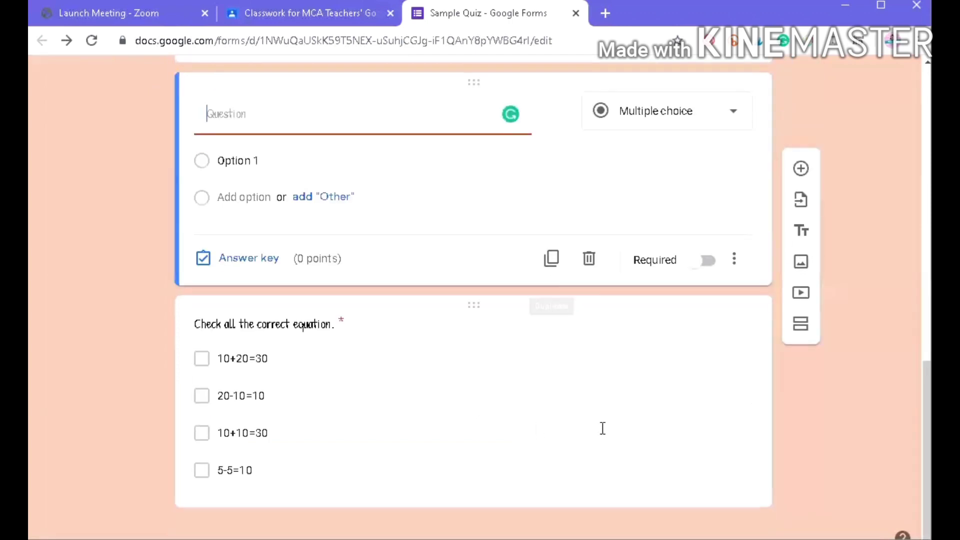
pyautogui.scroll(2, 638, 260)
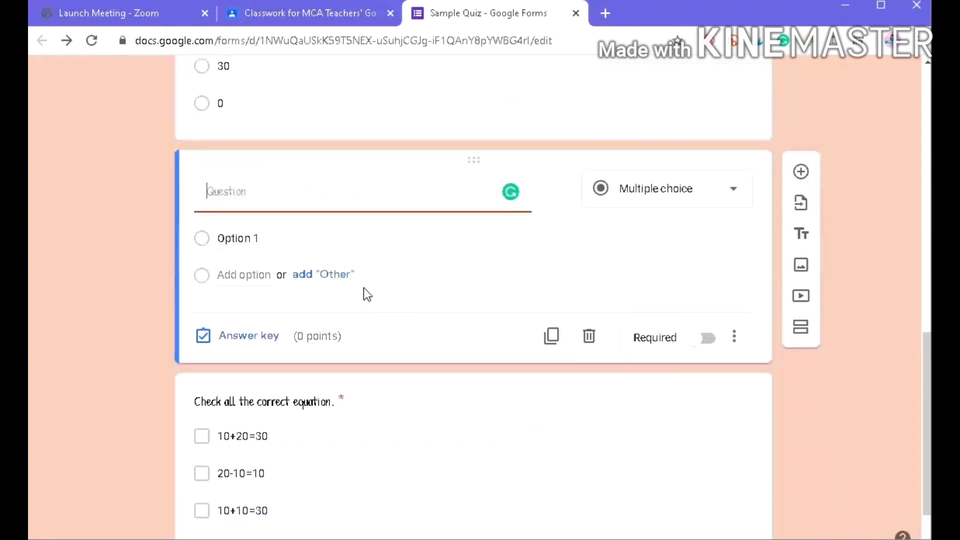
pyautogui.click(448, 238)
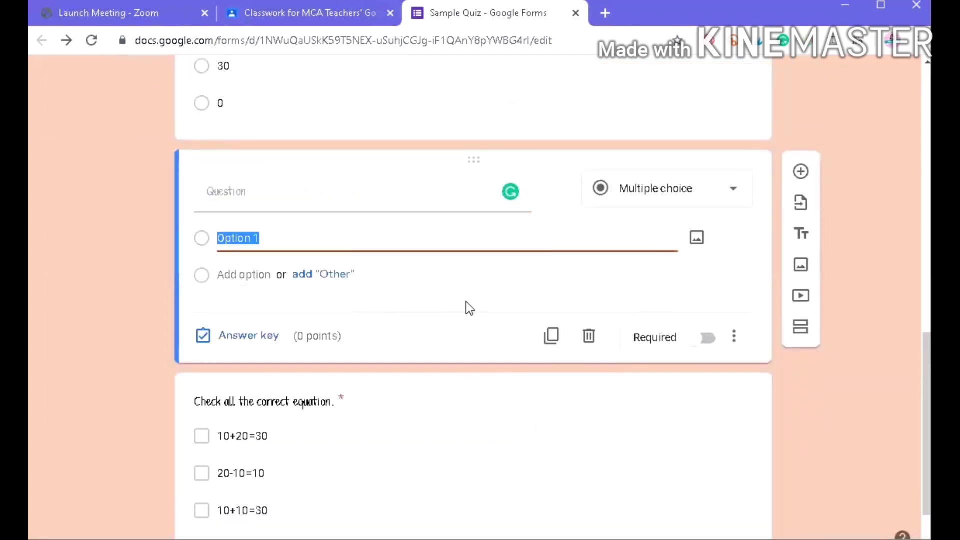
pyautogui.moveTo(485, 155); pyautogui.dragTo(463, 292)
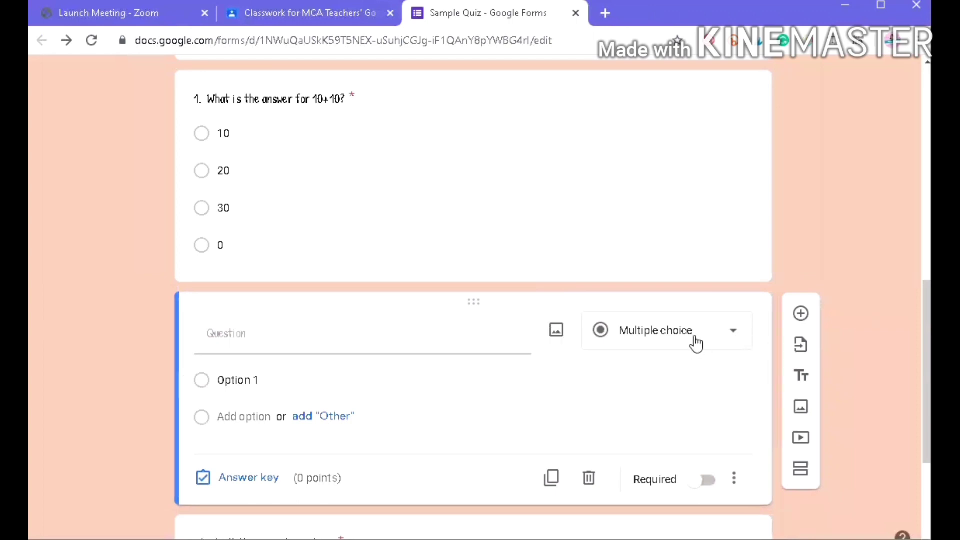
pyautogui.scroll(-2, 686, 336)
pyautogui.scroll(3, 445, 270)
pyautogui.scroll(-1, 541, 301)
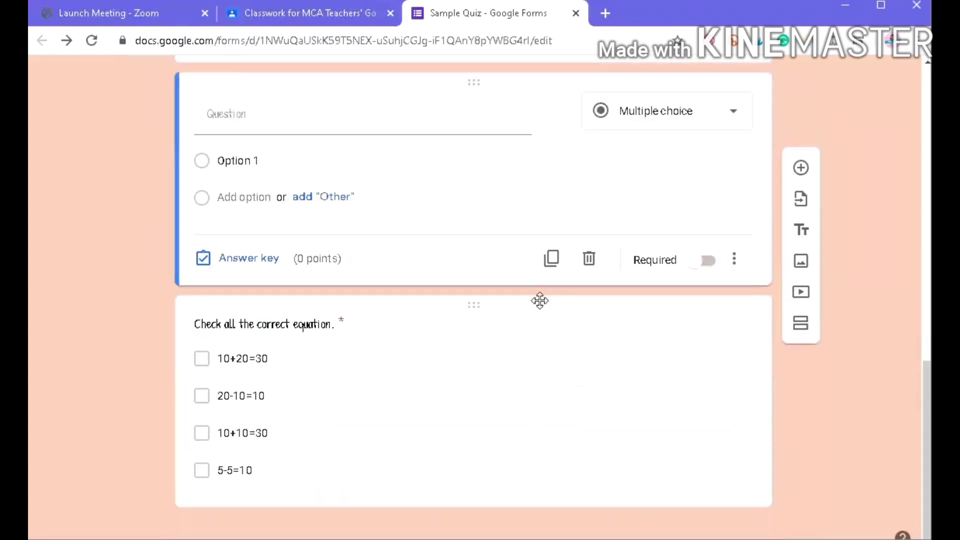
pyautogui.scroll(5, 782, 306)
pyautogui.scroll(-3, 761, 235)
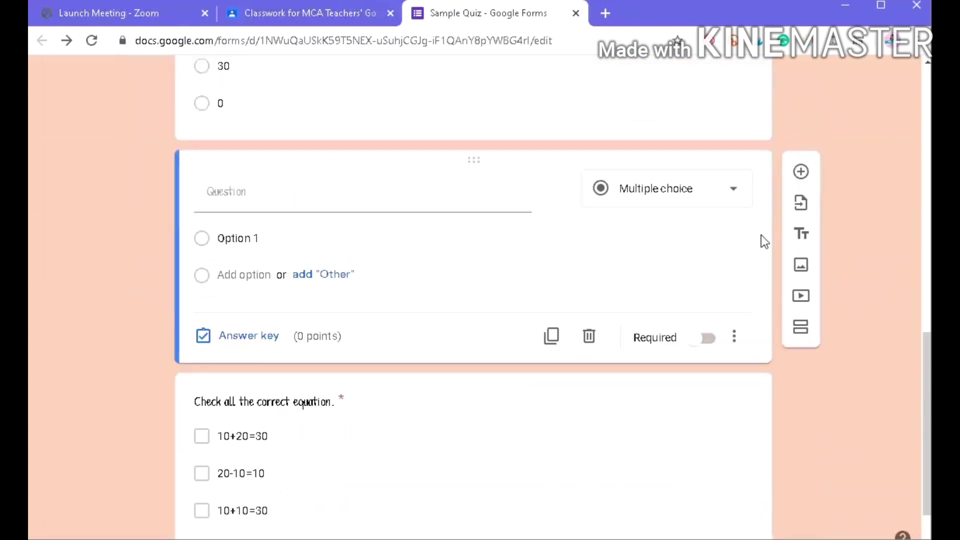
# - Change the blank question's type to Multiple choice grid and enter "Check the operation used." as its text
pyautogui.click(734, 189)
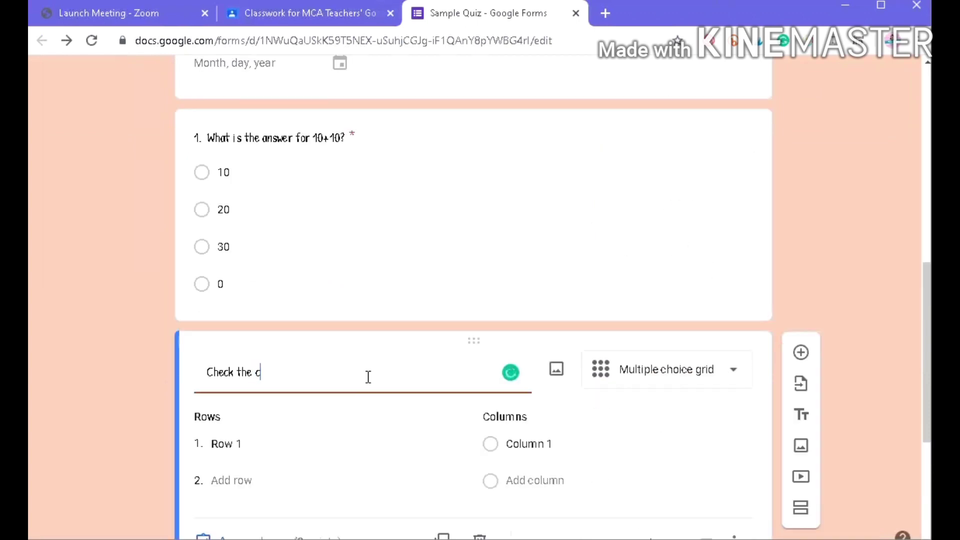
pyautogui.write('orrect')
pyautogui.press('BackSpace')
pyautogui.press('BackSpace')
pyautogui.press('BackSpace')
pyautogui.press('BackSpace')
pyautogui.press('BackSpace')
pyautogui.write('oper')
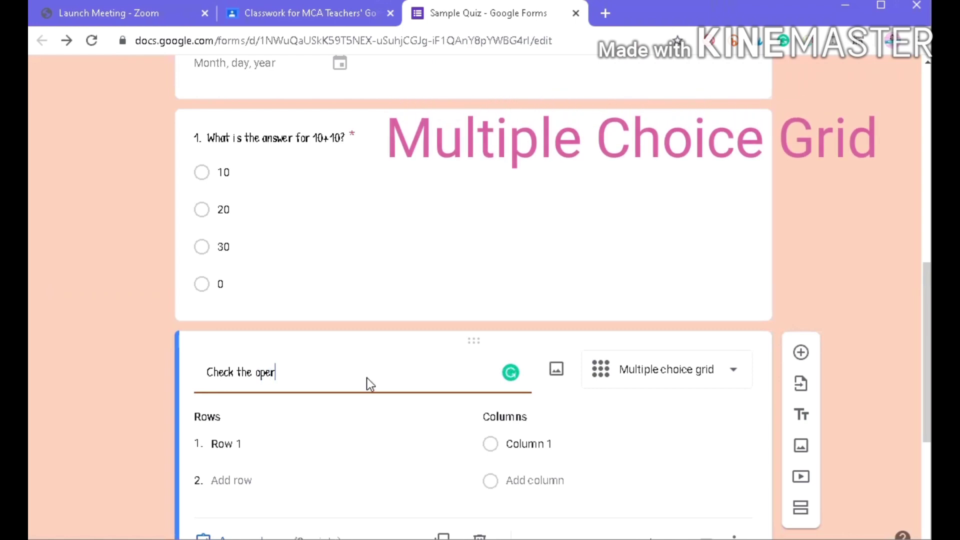
pyautogui.write('ation used.')
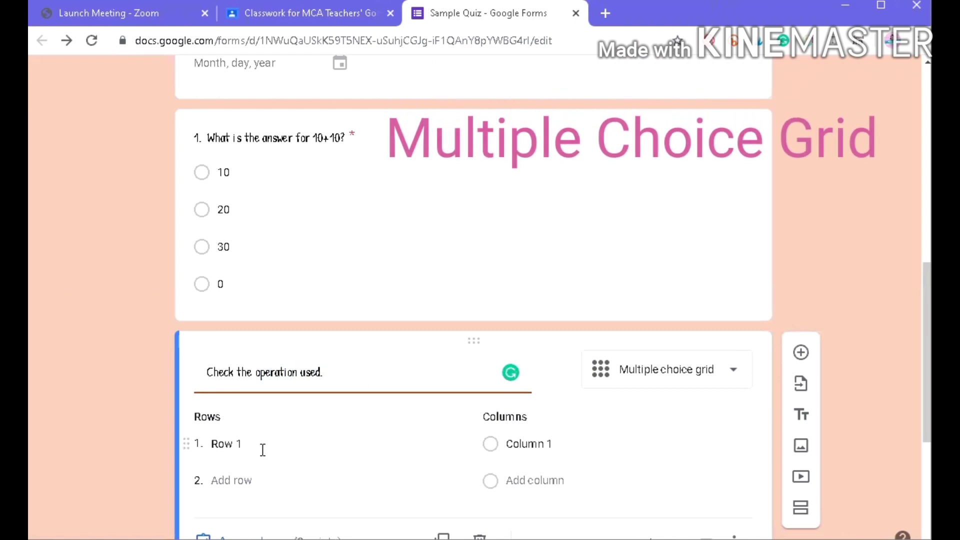
# - Set the grid's first row to 1_1=2, with a blank in place of the operator, and start a second row with 1
pyautogui.click(262, 447)
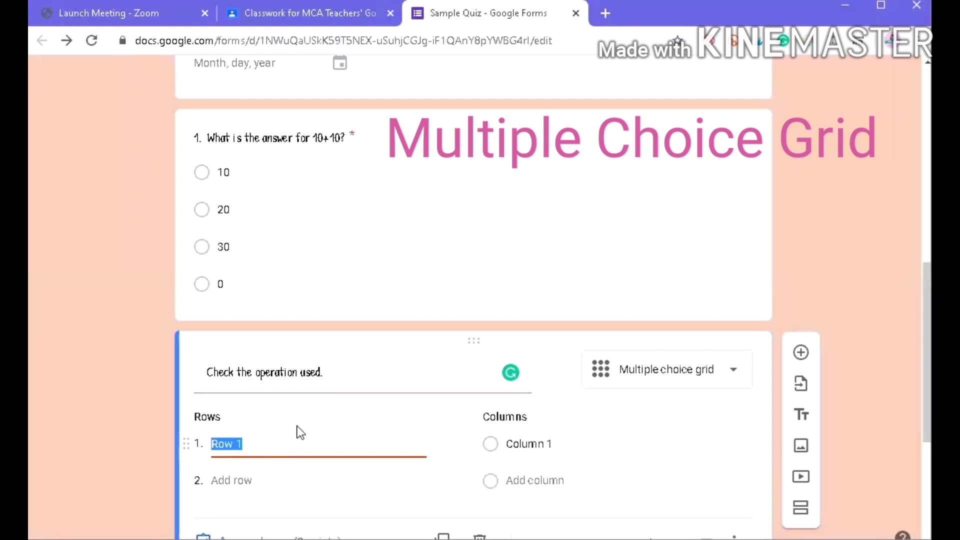
pyautogui.write('1+1=2')
pyautogui.click(251, 480)
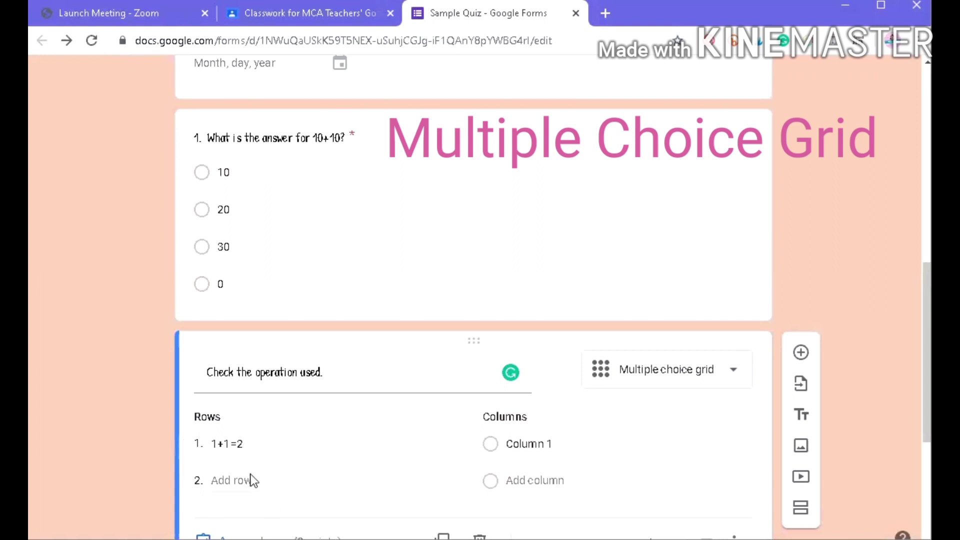
pyautogui.write('1')
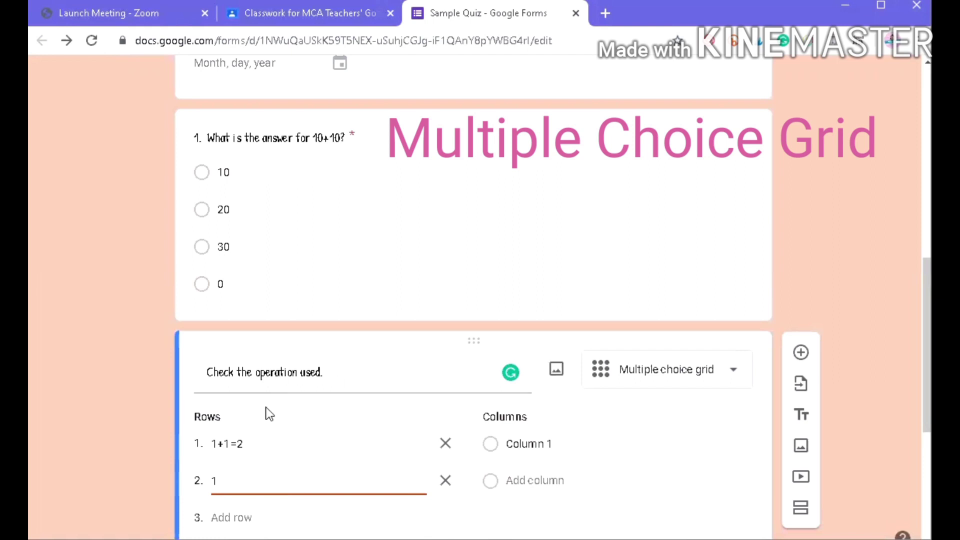
pyautogui.click(277, 444)
pyautogui.click(226, 443)
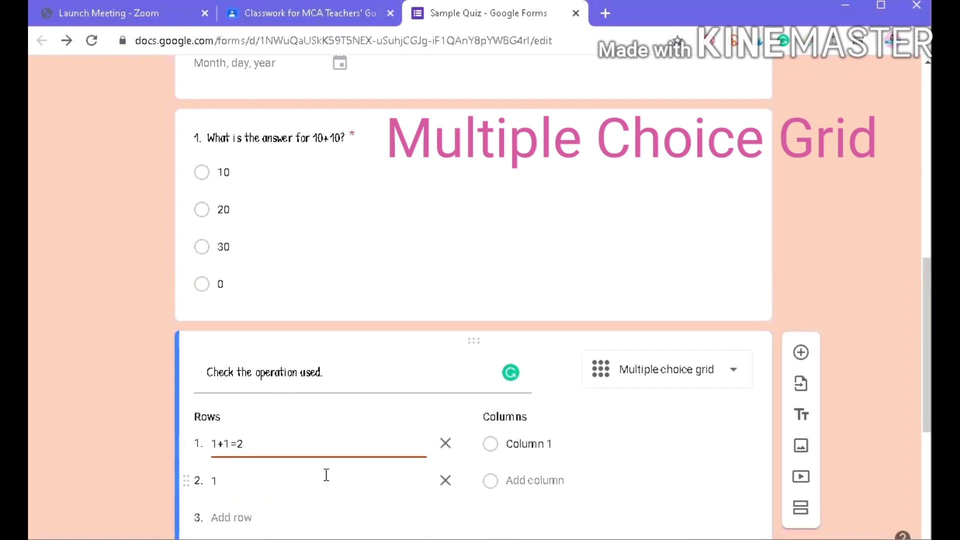
pyautogui.press('BackSpace')
pyautogui.write('_')
# - Complete the grid's second row as 1_1=1 and add a third row reading 1_1=0
pyautogui.click(240, 483)
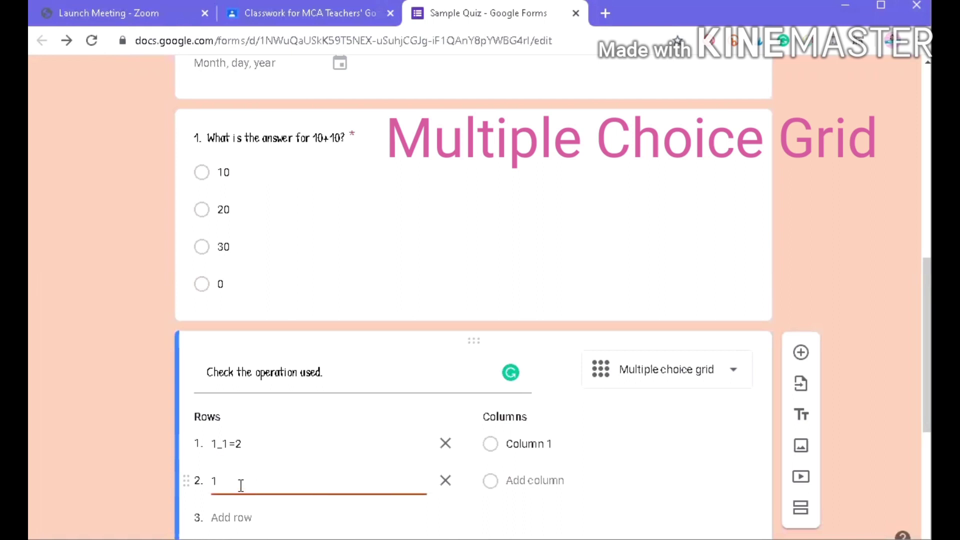
pyautogui.write('_1')
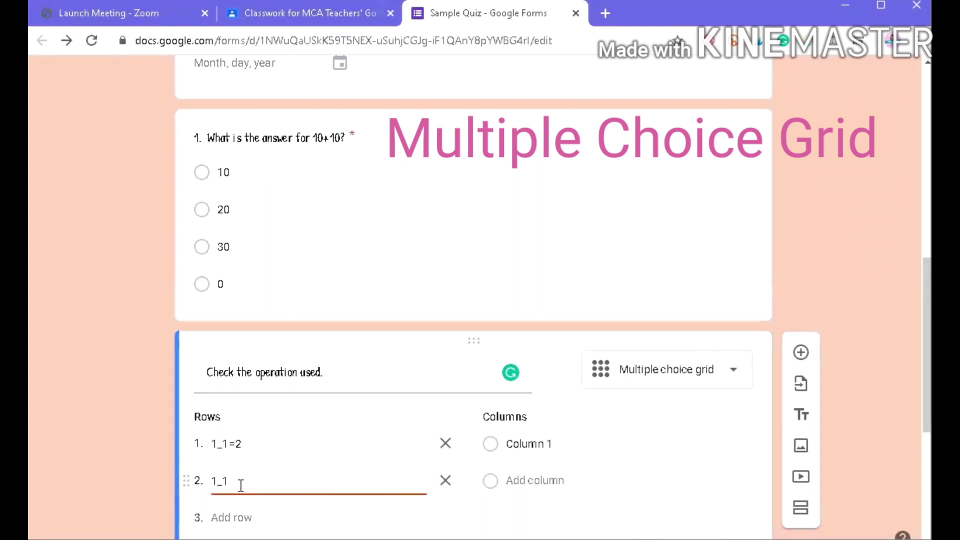
pyautogui.write('=')
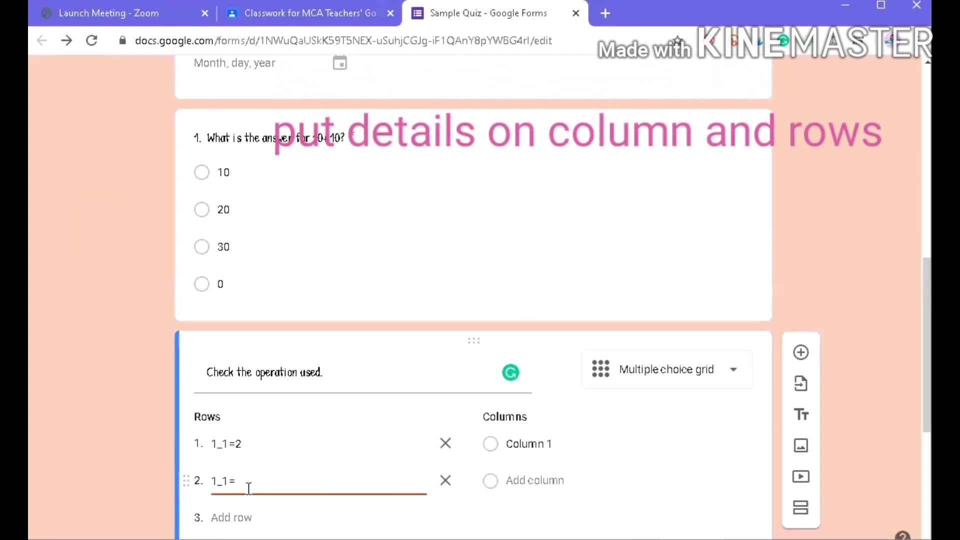
pyautogui.write('1')
pyautogui.click(246, 516)
pyautogui.write('1')
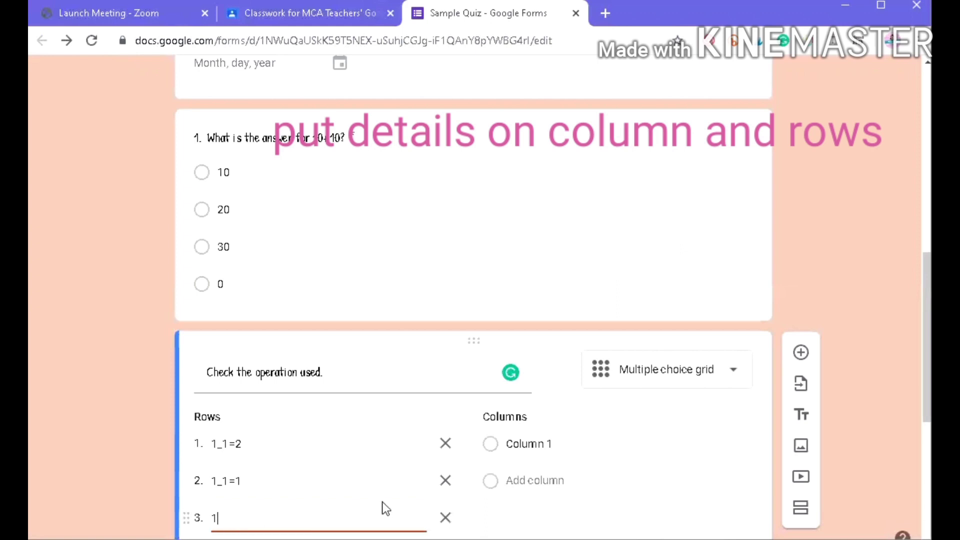
pyautogui.write('_1=0')
# - Change the grid's second row to 1_2=2 and add a fourth row reading 4_2=2
pyautogui.scroll(-3, 300, 495)
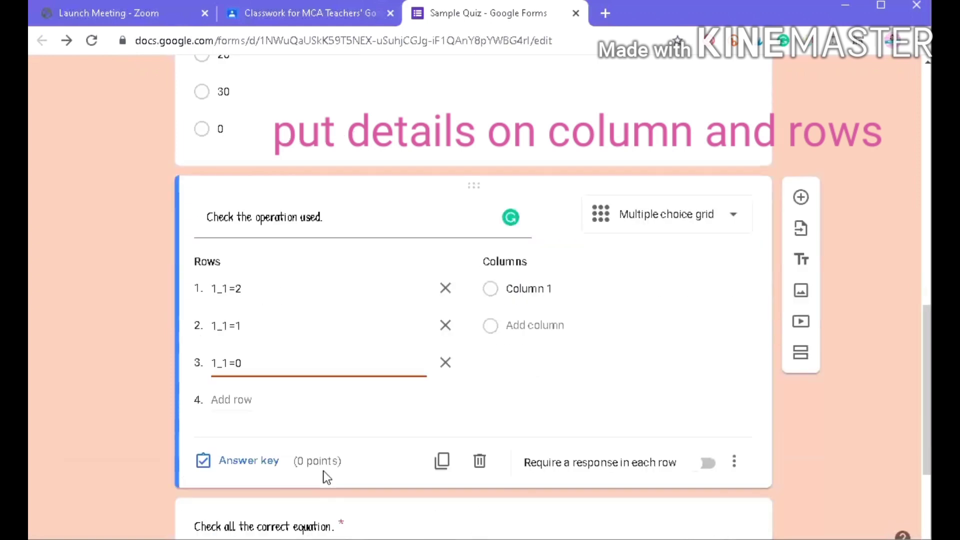
pyautogui.click(236, 399)
pyautogui.click(228, 325)
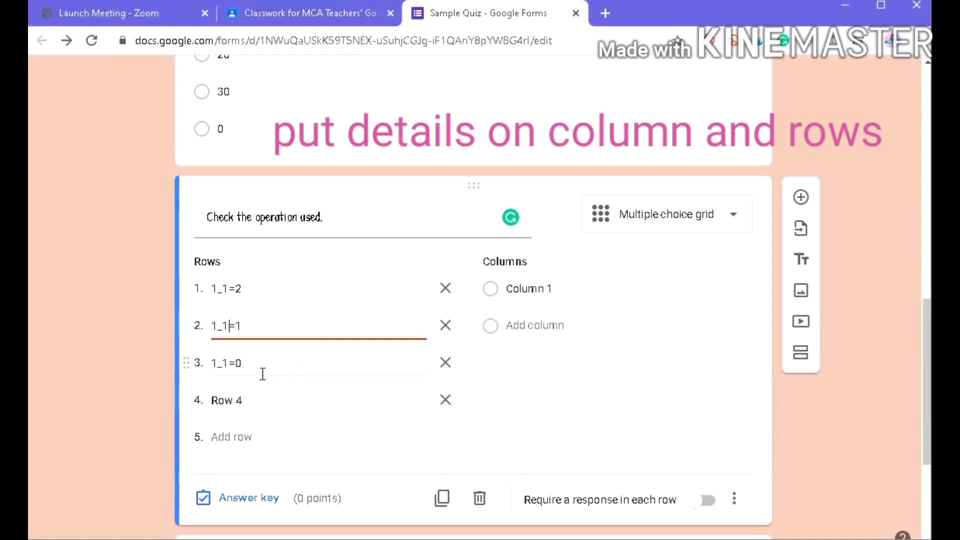
pyautogui.press('BackSpace')
pyautogui.write('2=')
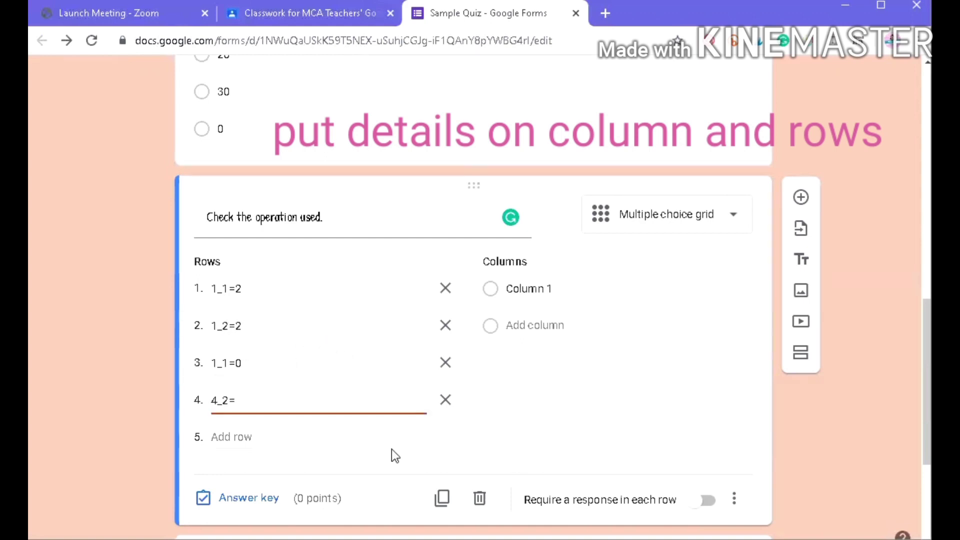
pyautogui.write('2')
# - Fill the grid's columns with addition, subtraction, multiplication and division
pyautogui.click(553, 289)
pyautogui.write('a')
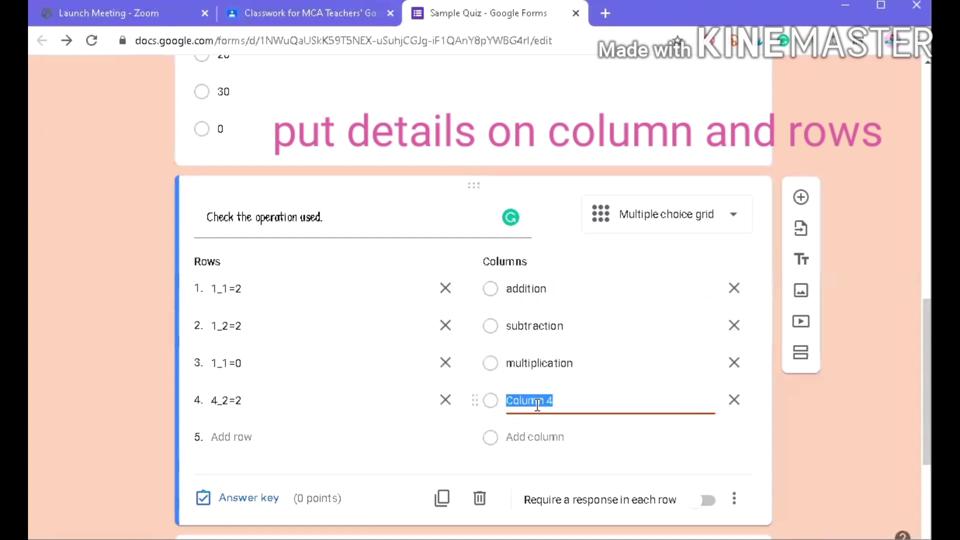
pyautogui.write('dic')
pyautogui.press('BackSpace')
pyautogui.write('vision')
# - Require a response in each row of the grid question and open its answer key
pyautogui.click(697, 501)
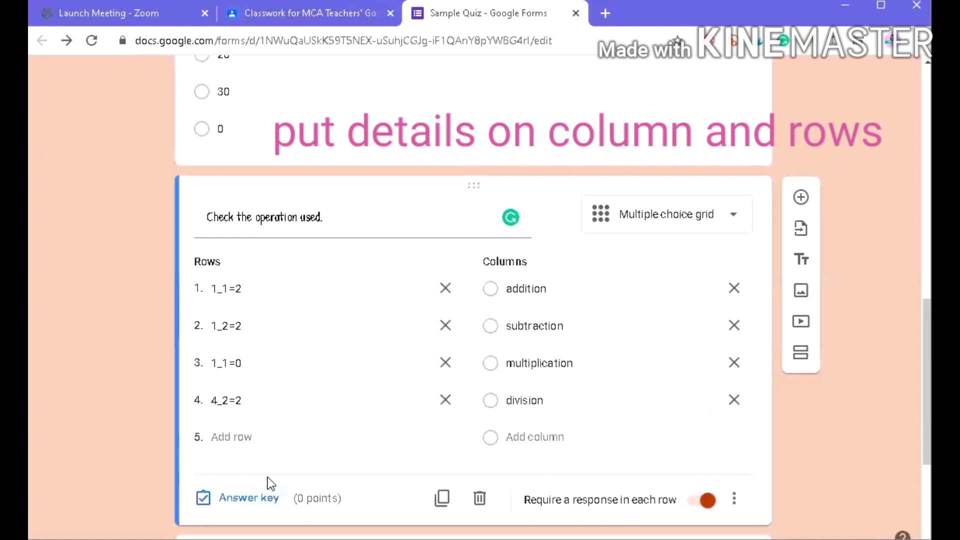
pyautogui.click(255, 498)
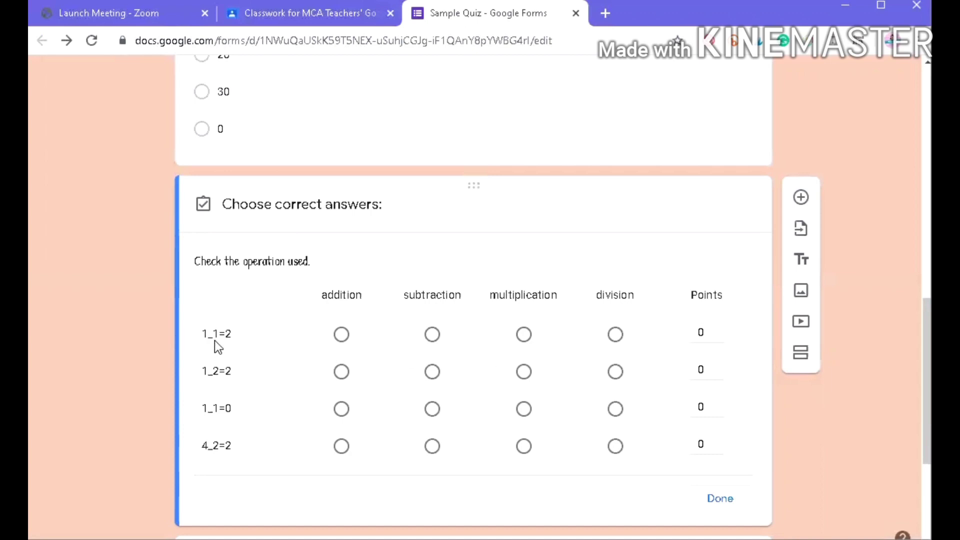
# - Mark the grid's correct answers as addition for 1_1=2, multiplication for 1_2=2, subtraction for 1_1=0 and division for 4_2=2
pyautogui.click(342, 335)
pyautogui.click(523, 372)
pyautogui.click(432, 409)
pyautogui.click(432, 446)
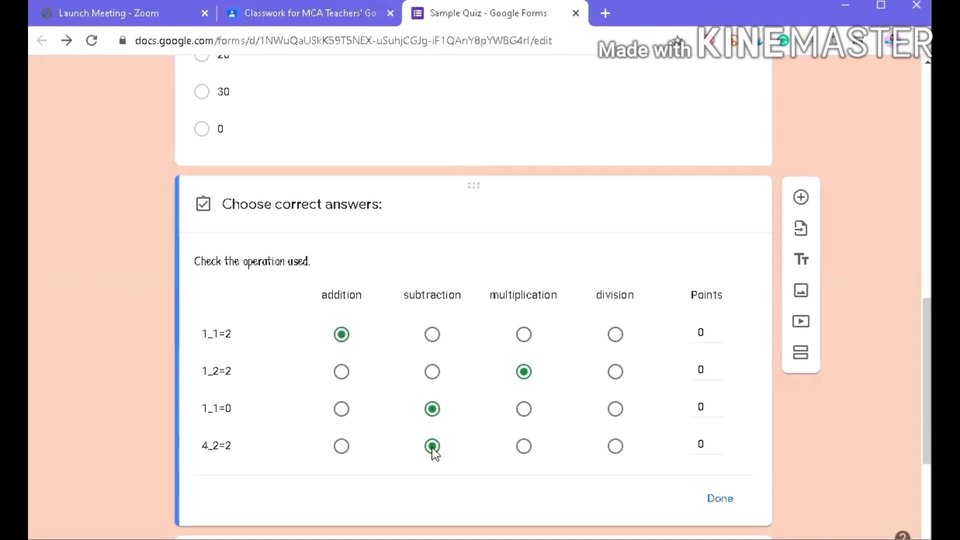
pyautogui.click(616, 446)
pyautogui.click(721, 499)
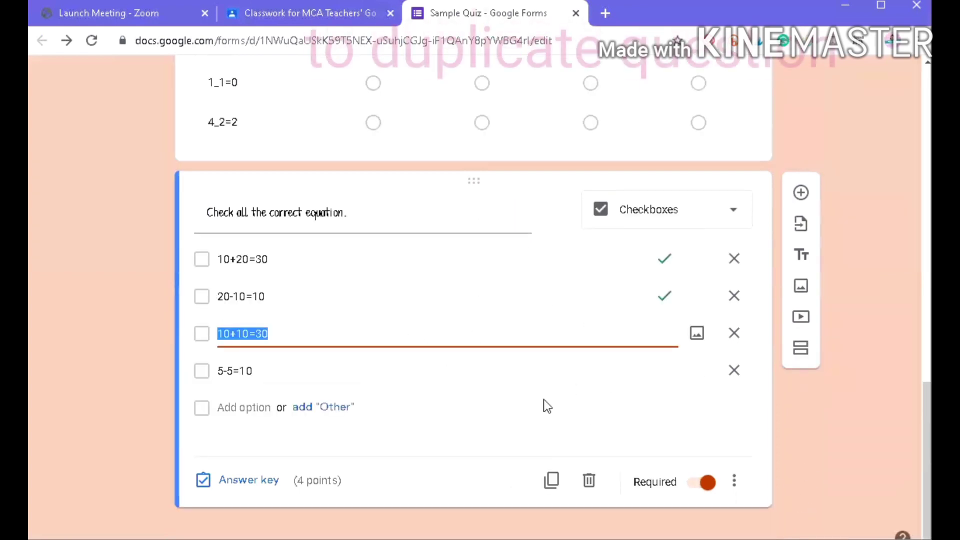
# - Duplicate the "Check all the correct equation." question and delete the copy
pyautogui.click(552, 482)
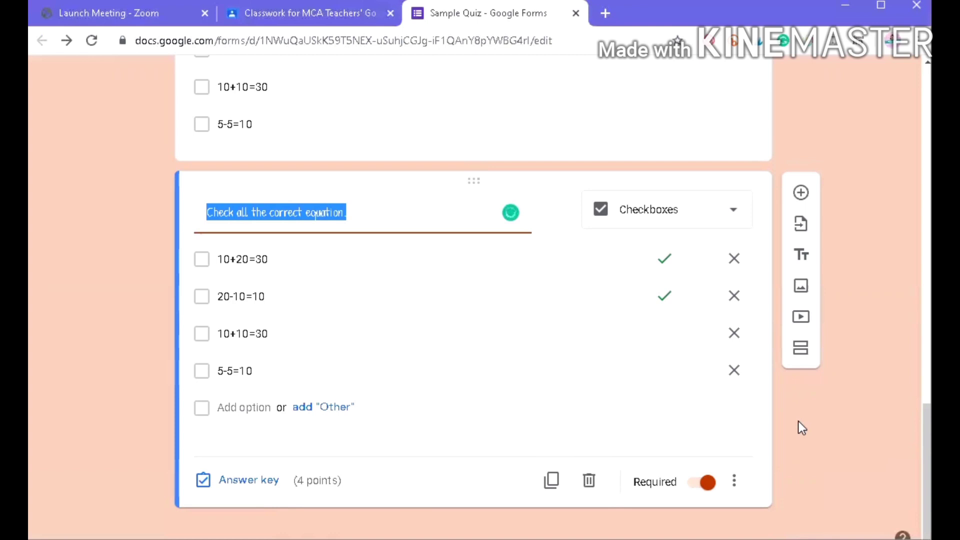
pyautogui.click(590, 481)
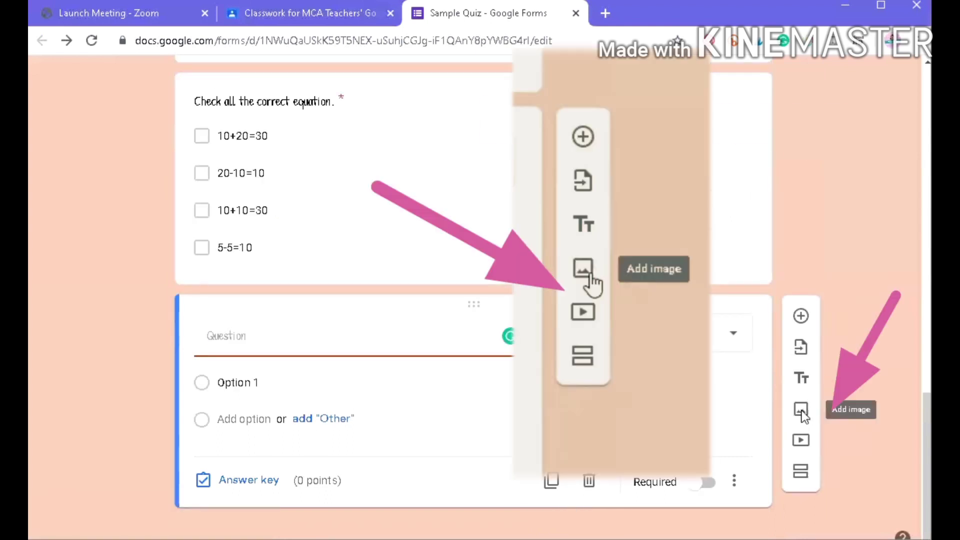
# - Upload the mdas image from the Desktop folder as a separate image item below the blank question
pyautogui.click(801, 413)
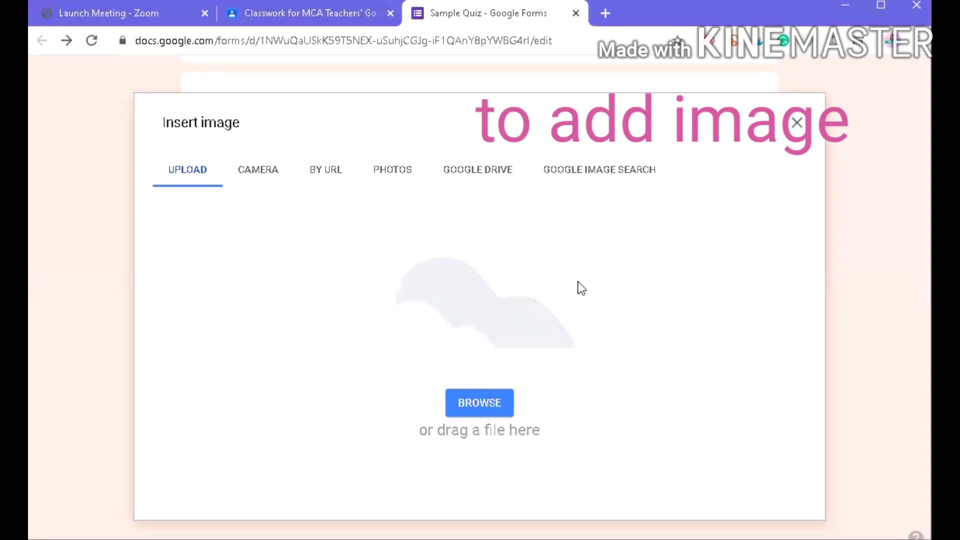
pyautogui.click(488, 403)
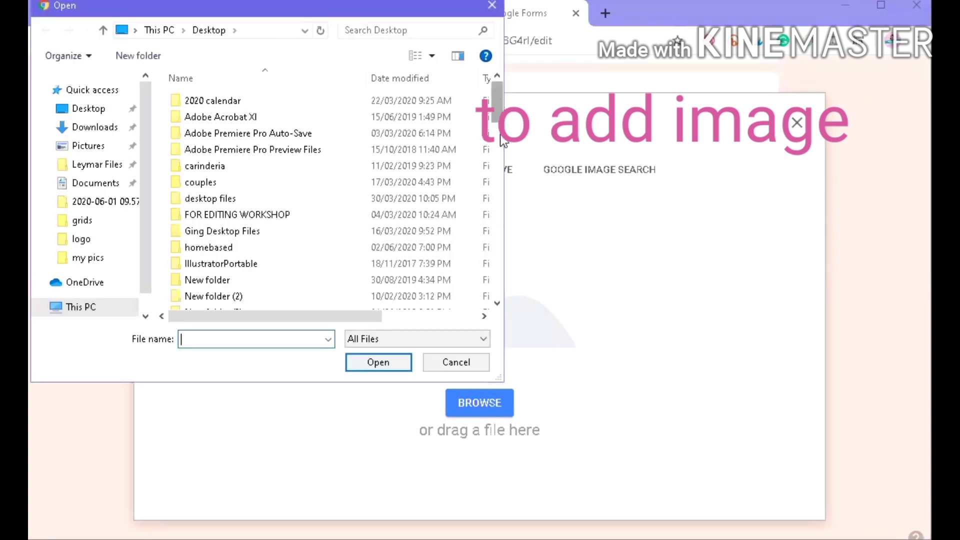
pyautogui.moveTo(499, 103); pyautogui.dragTo(520, 245)
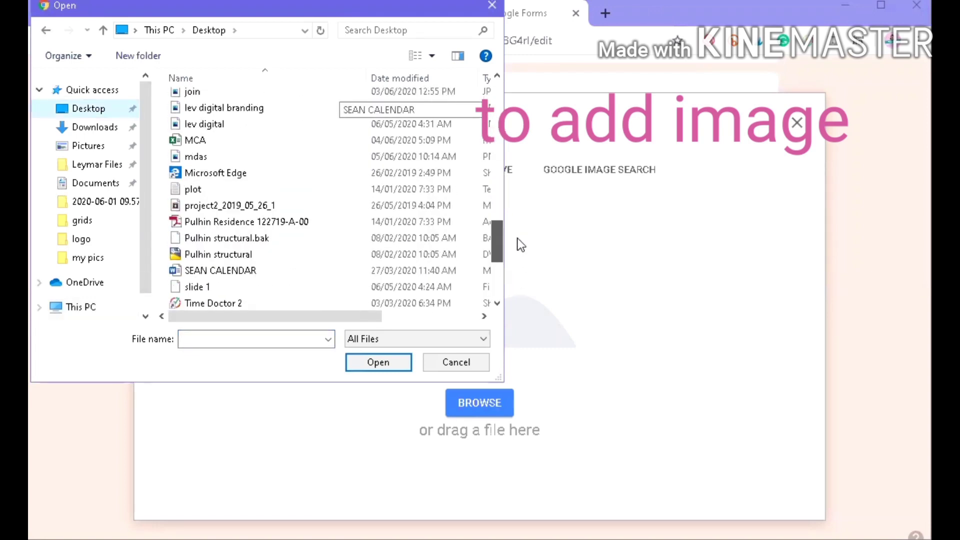
pyautogui.scroll(1, 254, 188)
pyautogui.click(248, 205)
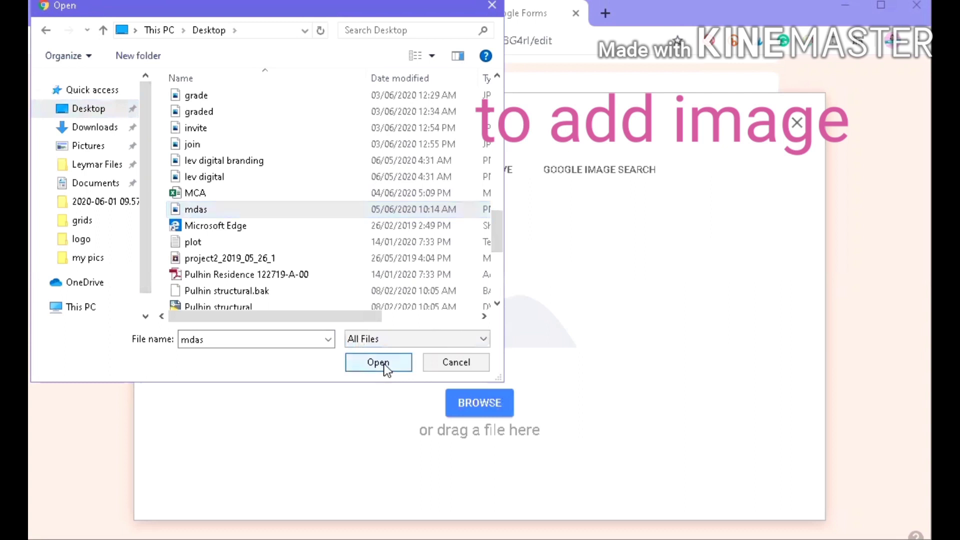
pyautogui.click(383, 367)
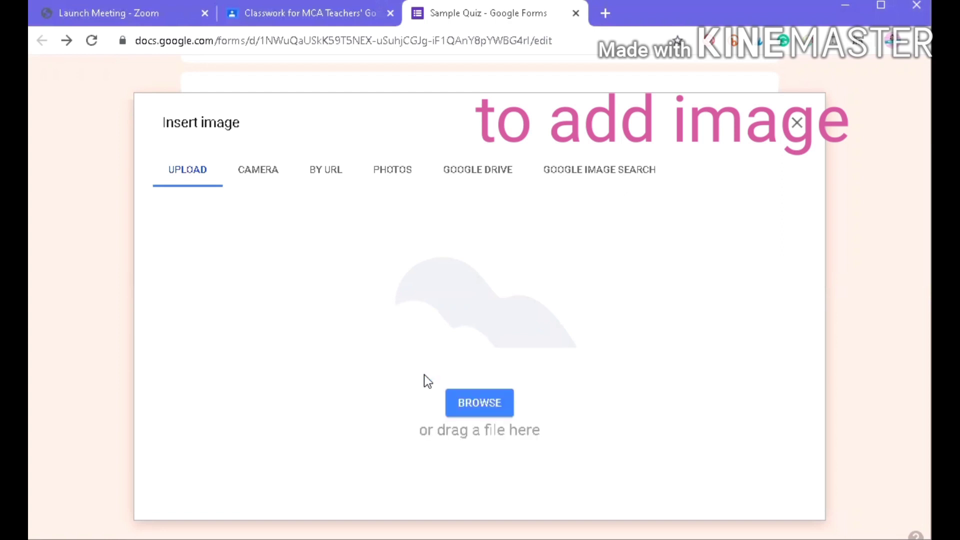
pyautogui.scroll(-1, 504, 407)
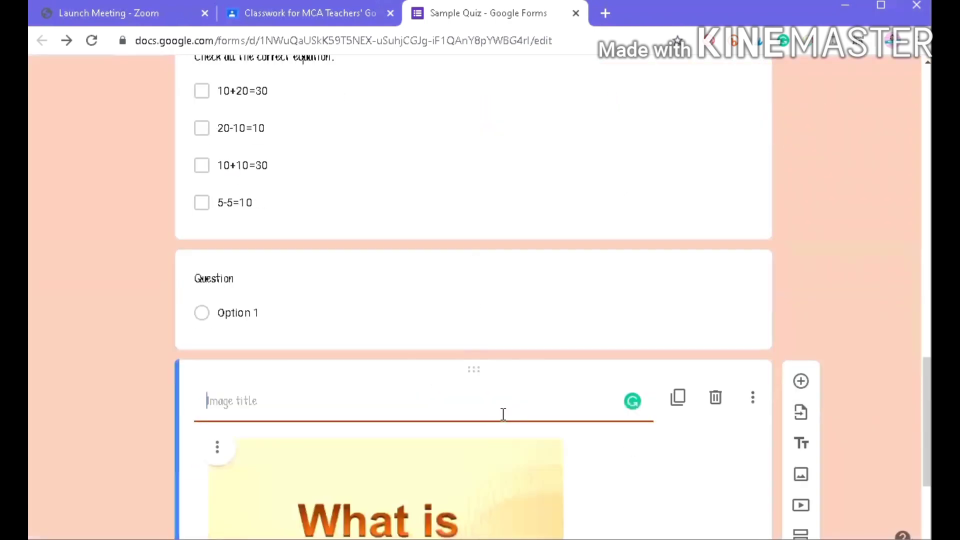
pyautogui.scroll(-4, 504, 415)
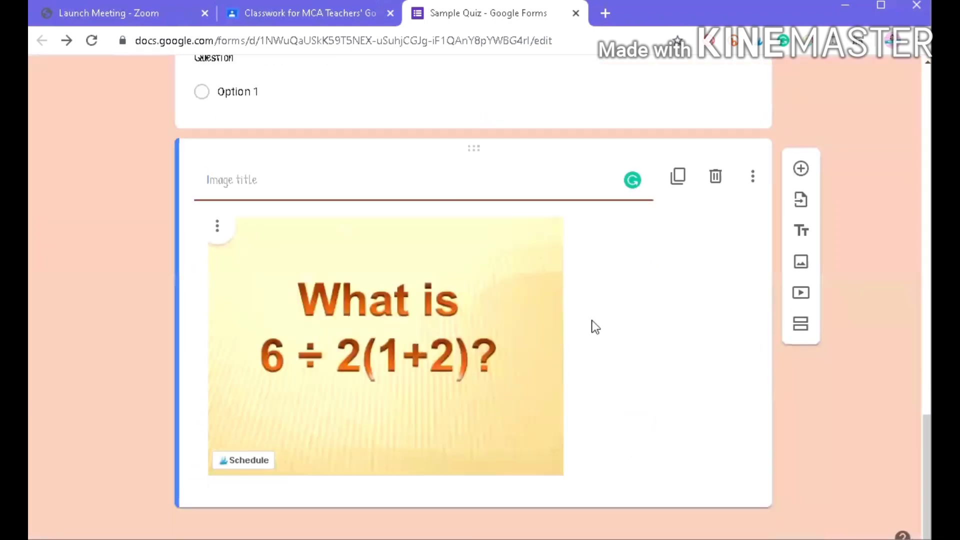
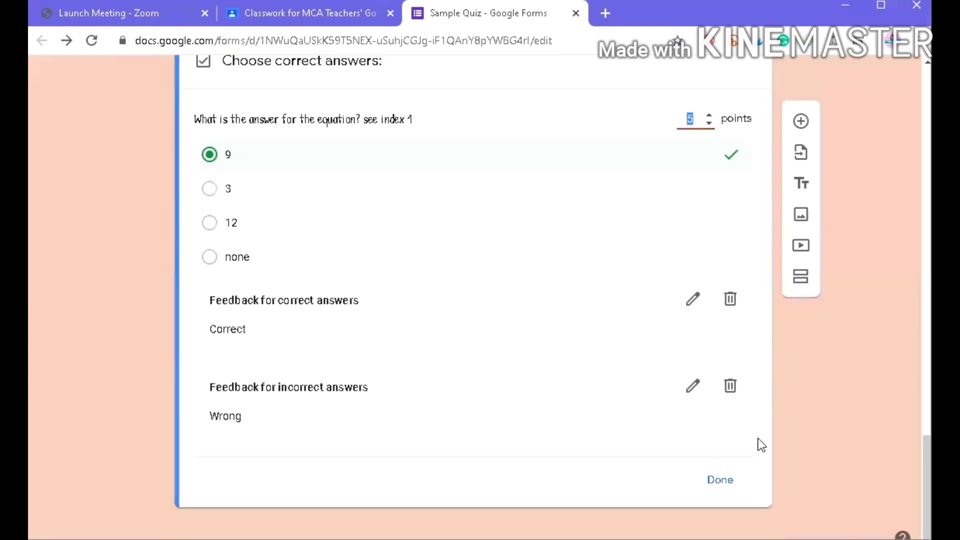
# - Close the answer key of the equation question about index 1 and open a preview of the quiz
pyautogui.click(733, 485)
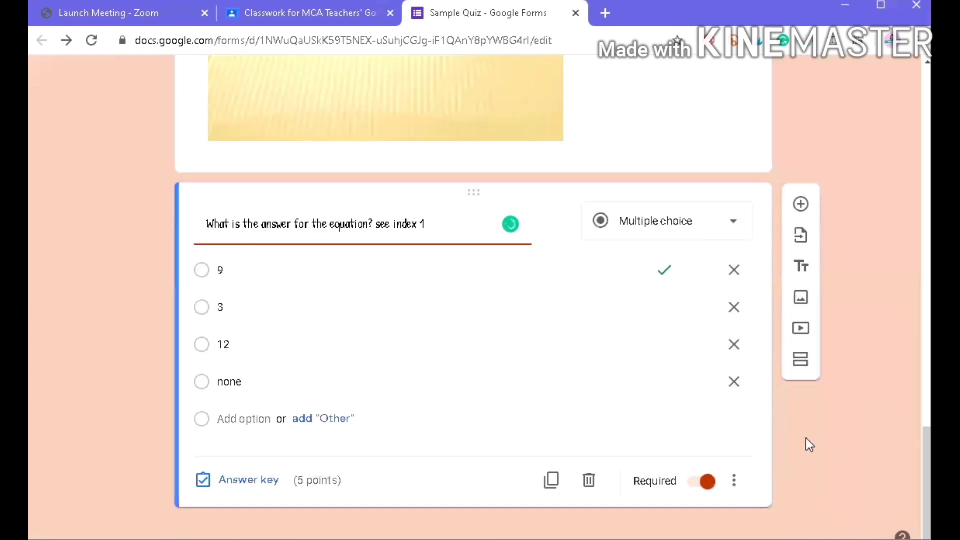
pyautogui.scroll(5, 806, 439)
pyautogui.scroll(20, 810, 435)
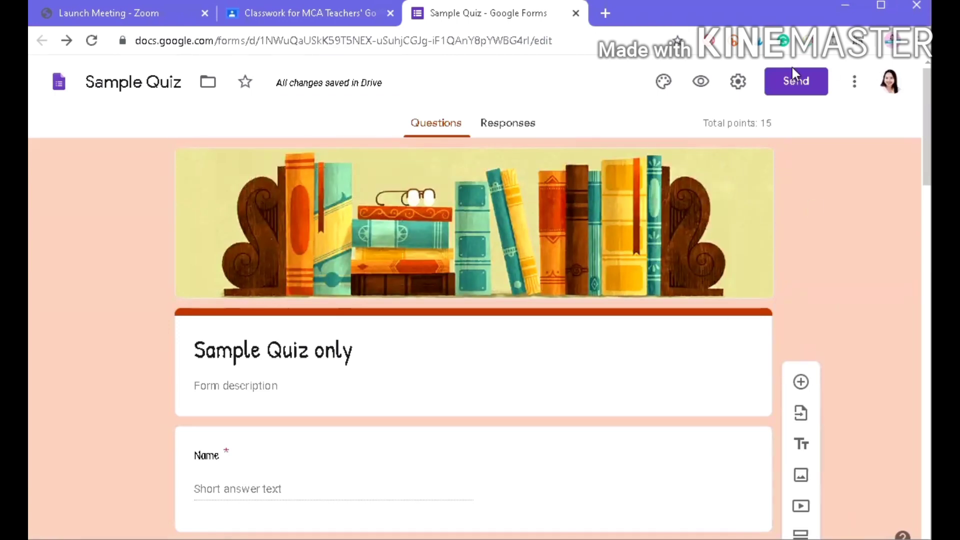
pyautogui.click(702, 81)
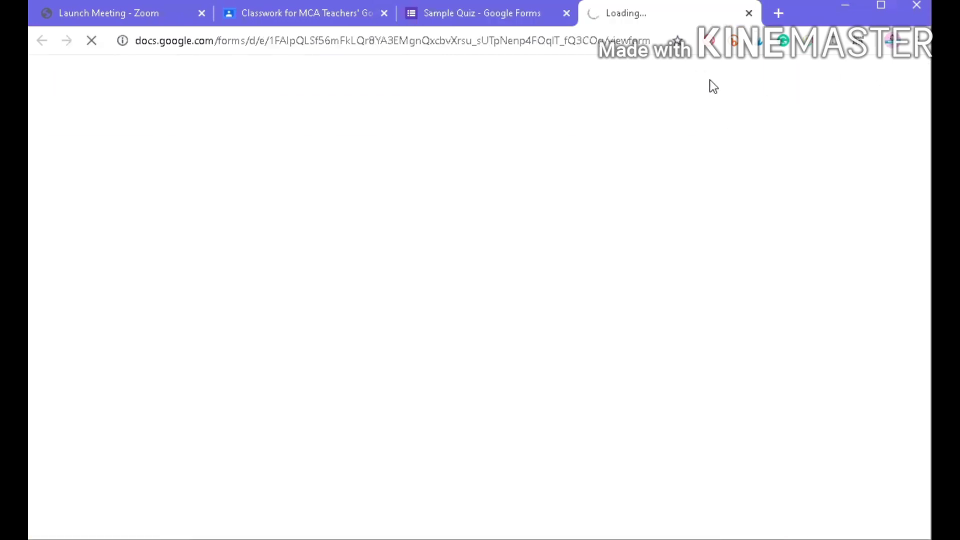
# - Examine the previewed quiz from the name field to the last question, the progress bar and the form's edit option
pyautogui.scroll(-5, 626, 288)
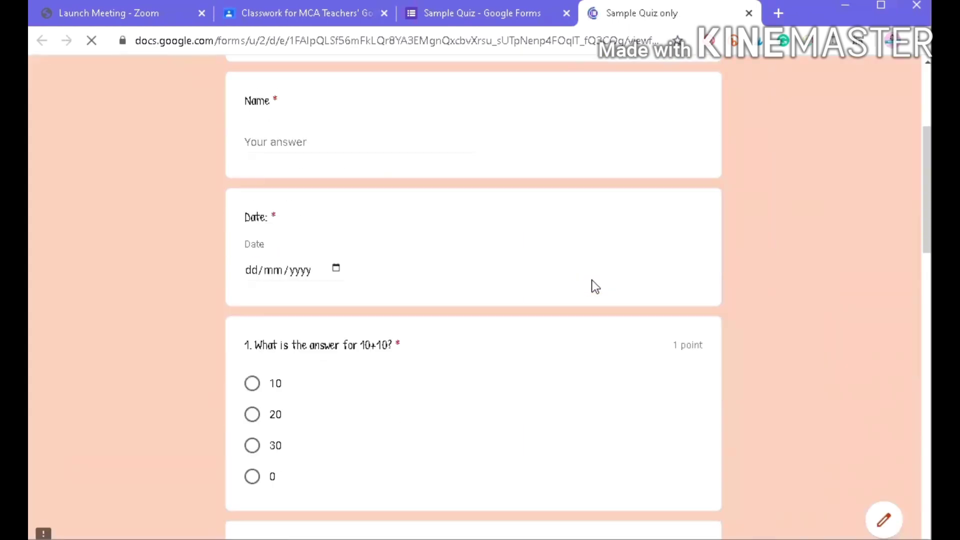
pyautogui.scroll(-12, 593, 281)
pyautogui.scroll(-10, 596, 279)
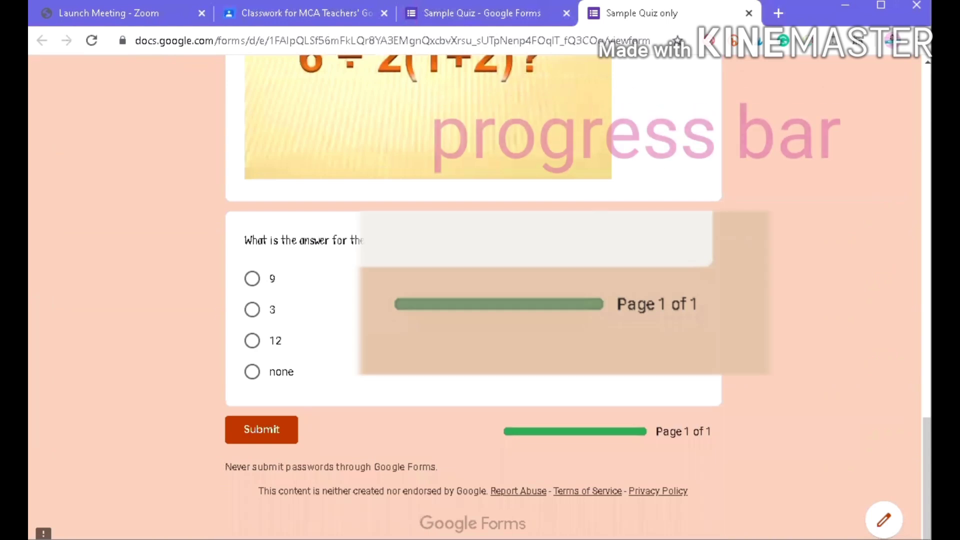
pyautogui.scroll(2, 596, 278)
pyautogui.scroll(-2, 709, 480)
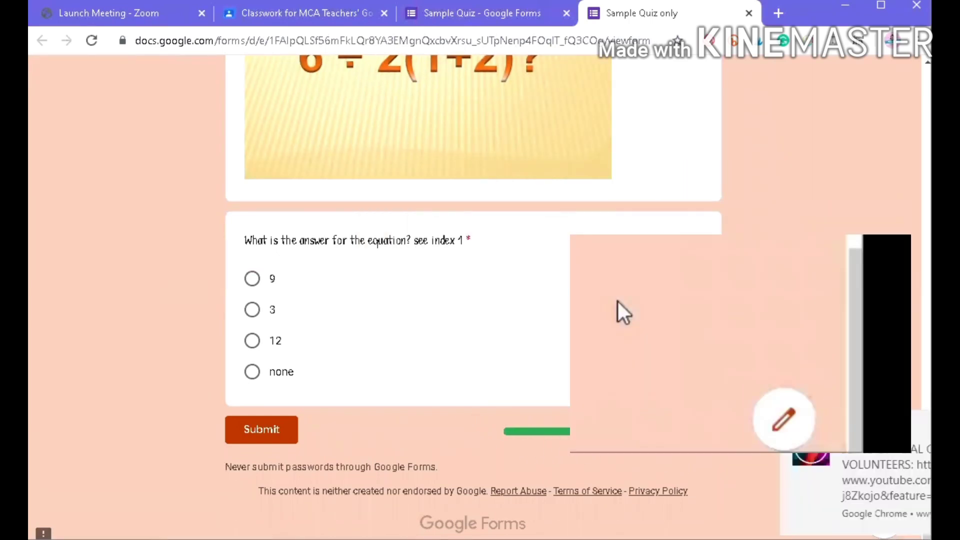
pyautogui.scroll(2, 618, 302)
pyautogui.scroll(-2, 618, 302)
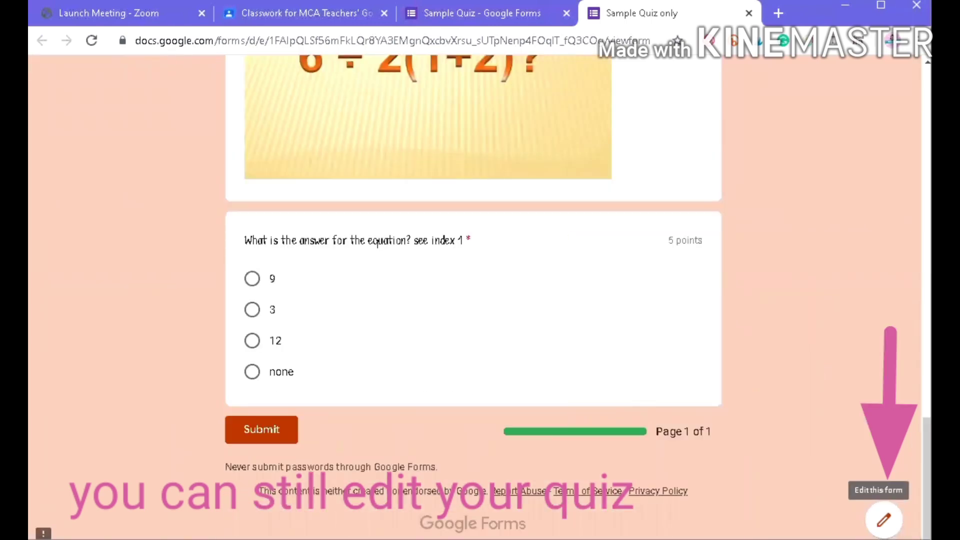
# - Return from the preview to editing the form and look through its questions
pyautogui.click(884, 520)
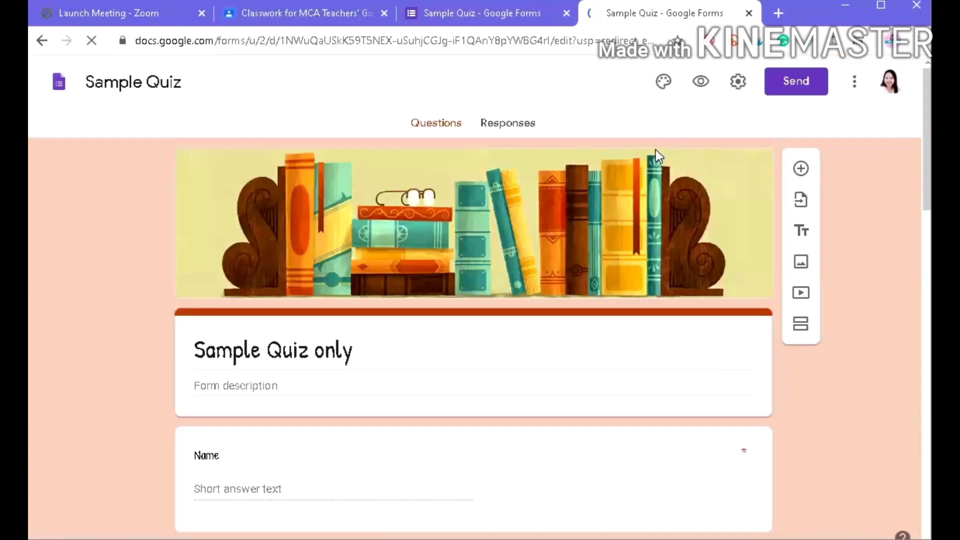
pyautogui.scroll(-20, 655, 149)
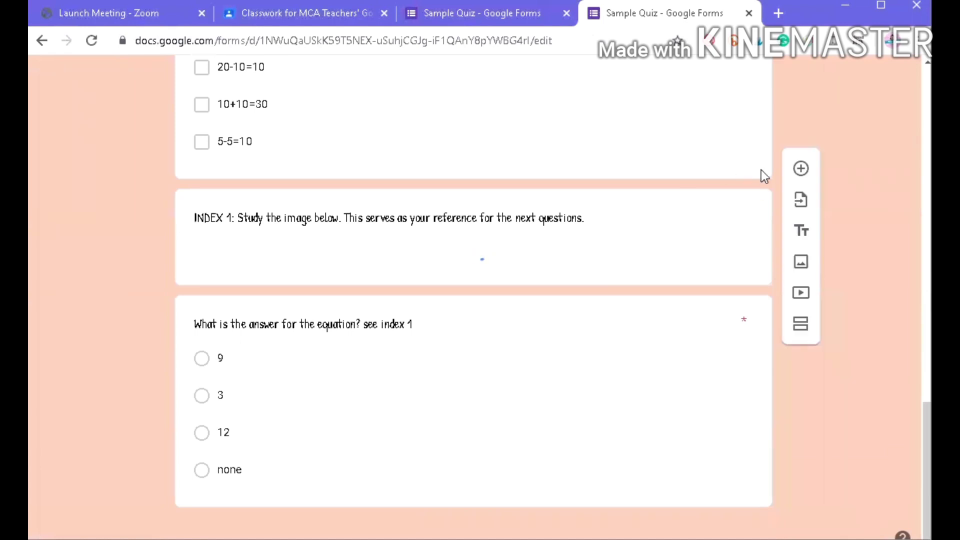
pyautogui.scroll(2, 719, 246)
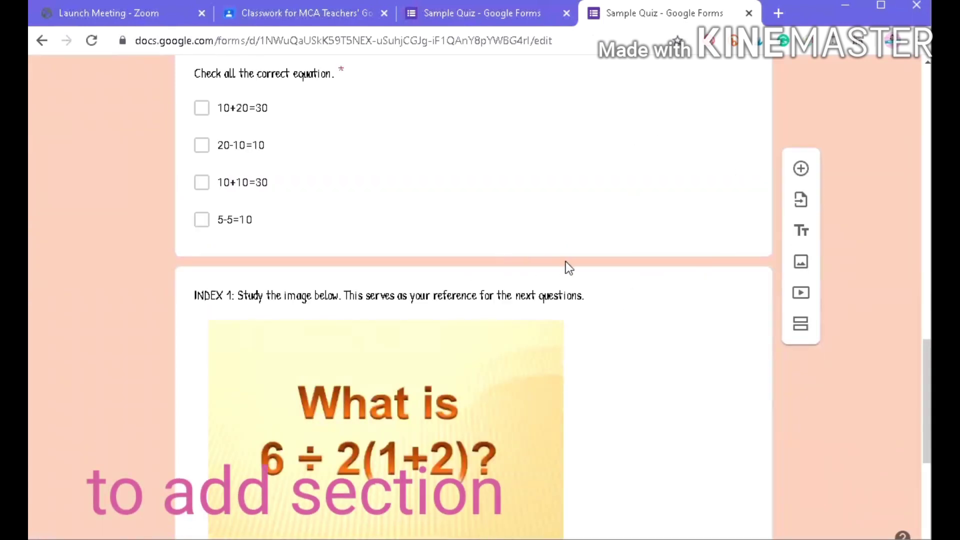
pyautogui.scroll(13, 594, 178)
pyautogui.scroll(-14, 446, 383)
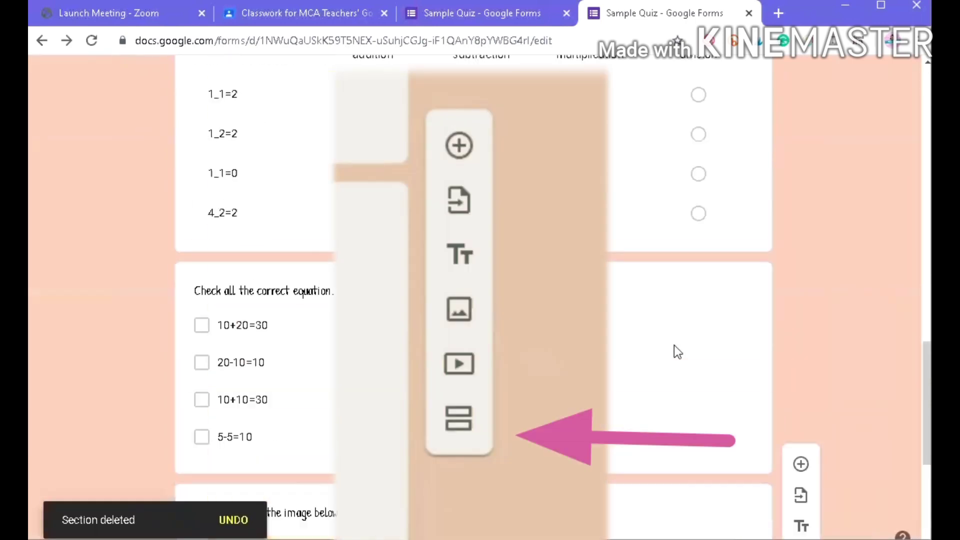
# - Delete section 1 of 2, headed "Sample Quiz only", to remove the section split
pyautogui.scroll(10, 674, 345)
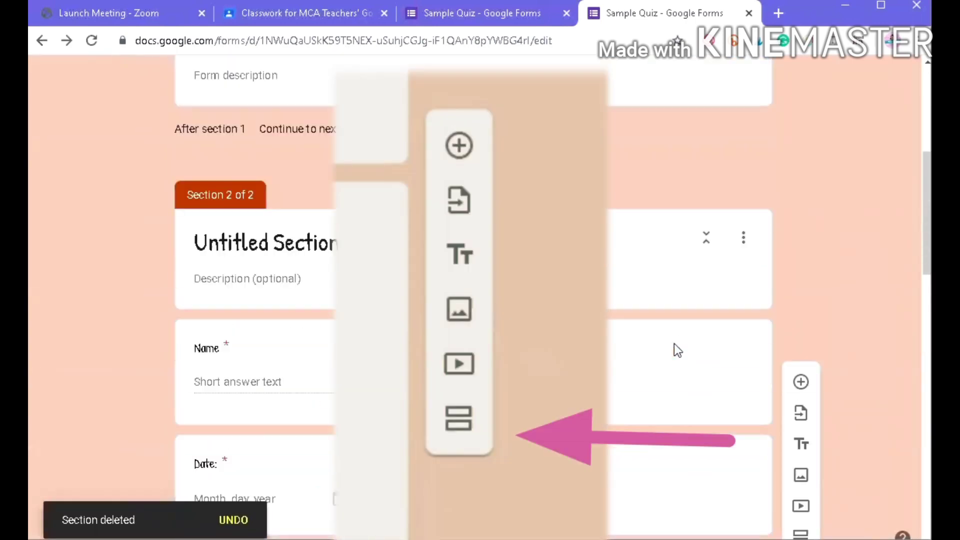
pyautogui.scroll(5, 674, 343)
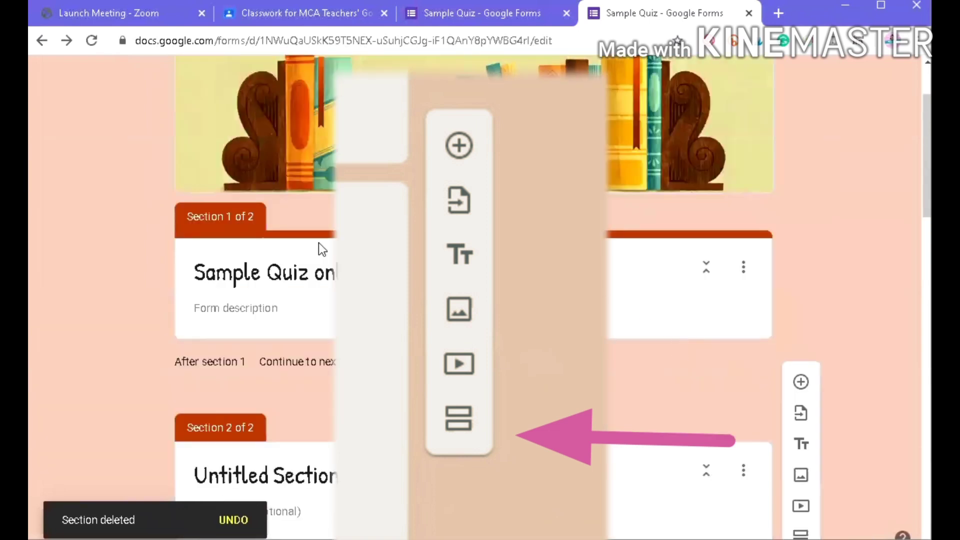
pyautogui.scroll(-5, 418, 392)
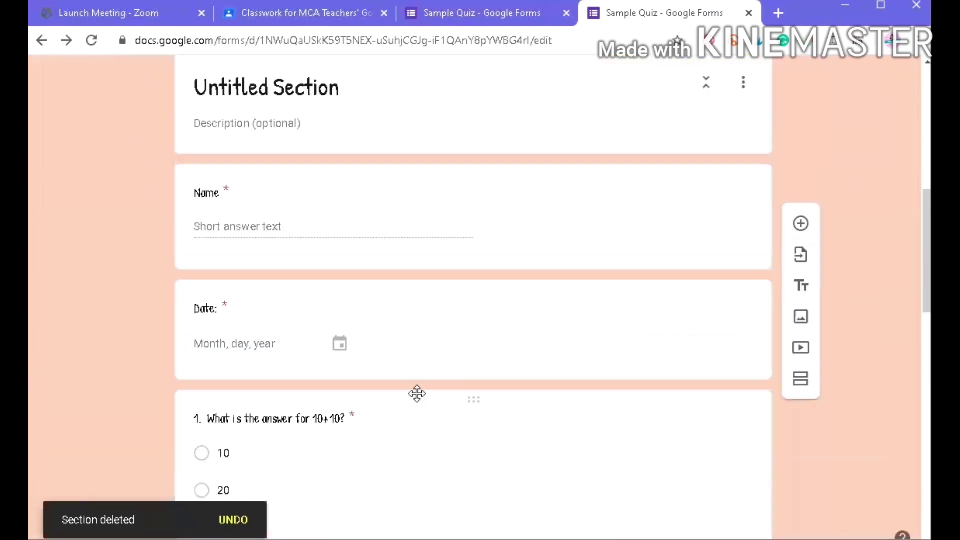
pyautogui.scroll(5, 419, 392)
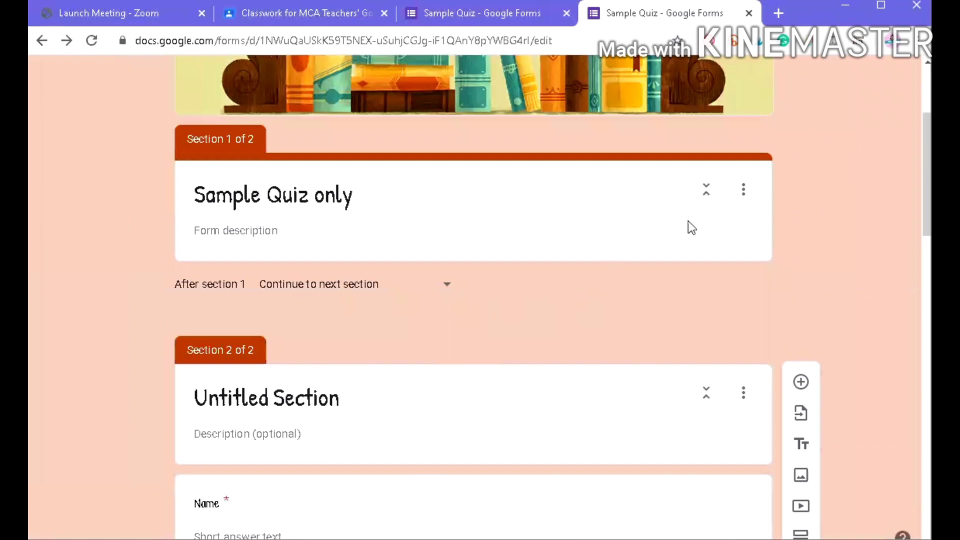
pyautogui.scroll(2, 397, 307)
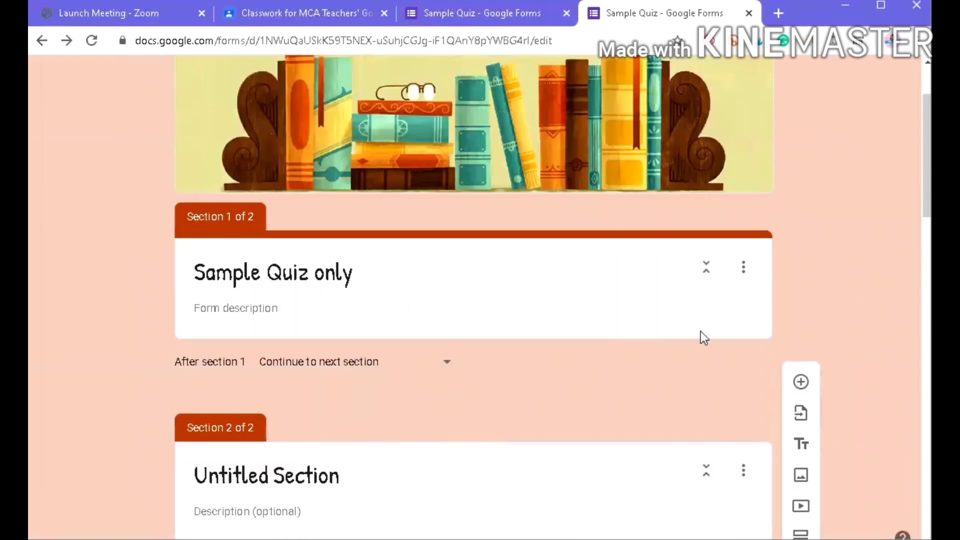
pyautogui.click(743, 270)
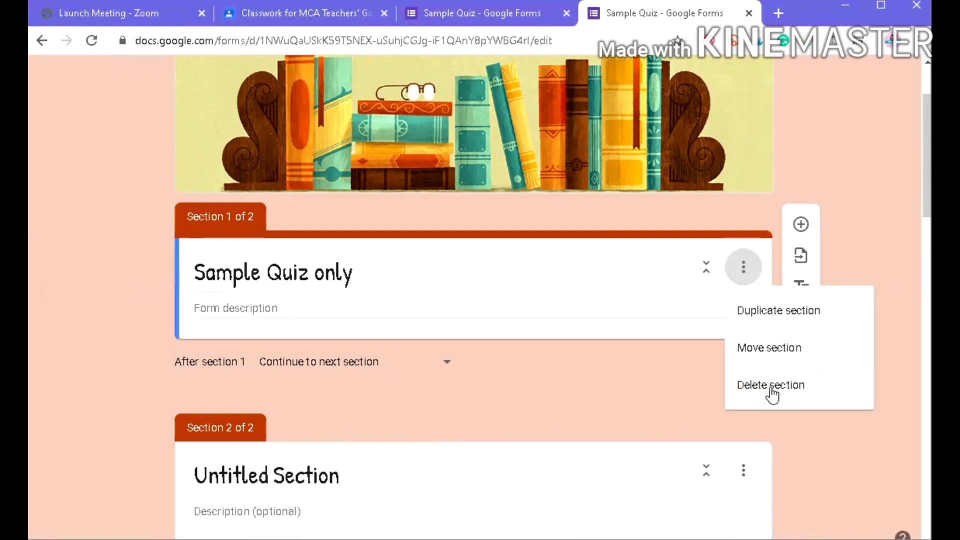
pyautogui.click(770, 386)
pyautogui.scroll(2, 519, 265)
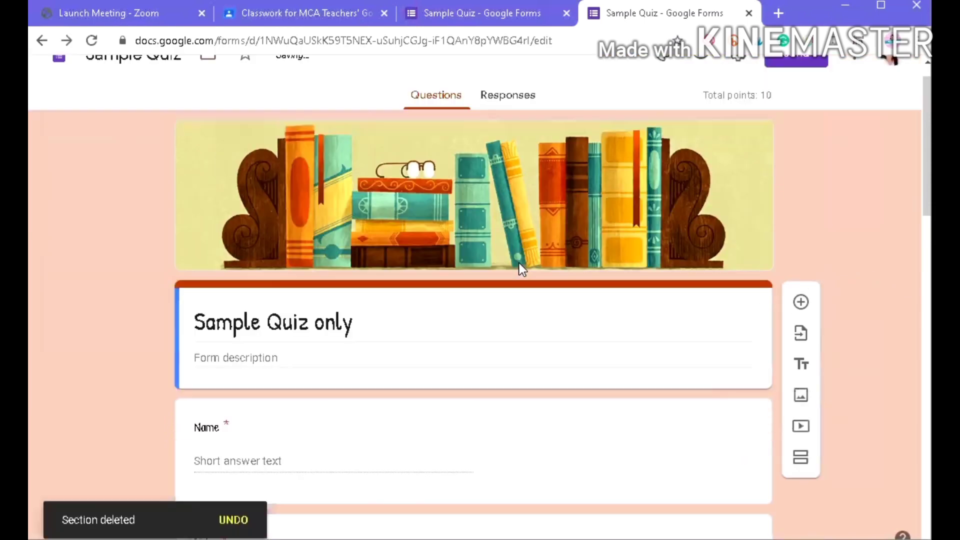
# - Check the form's remaining questions down to the INDEX 1 image, opening the "Check all the correct equation." question
pyautogui.scroll(-15, 519, 264)
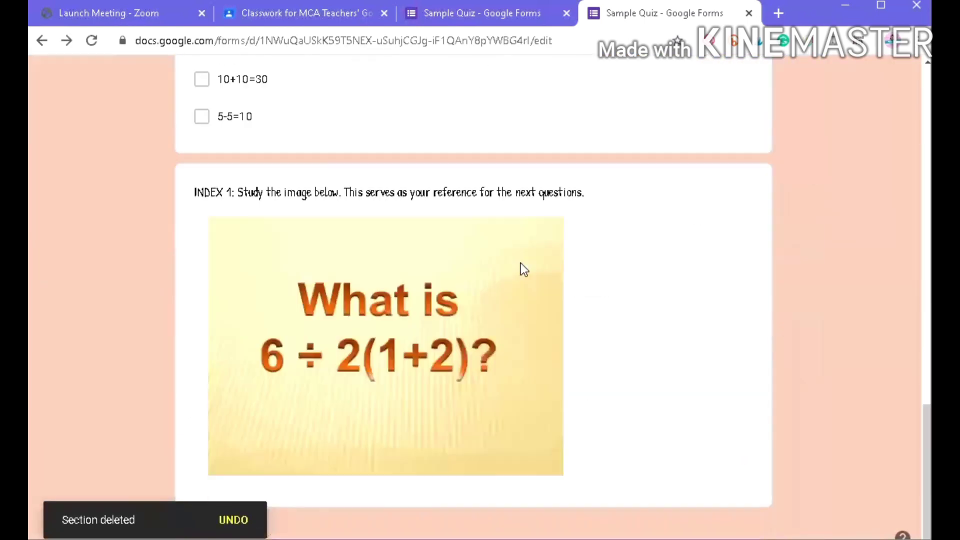
pyautogui.scroll(15, 770, 275)
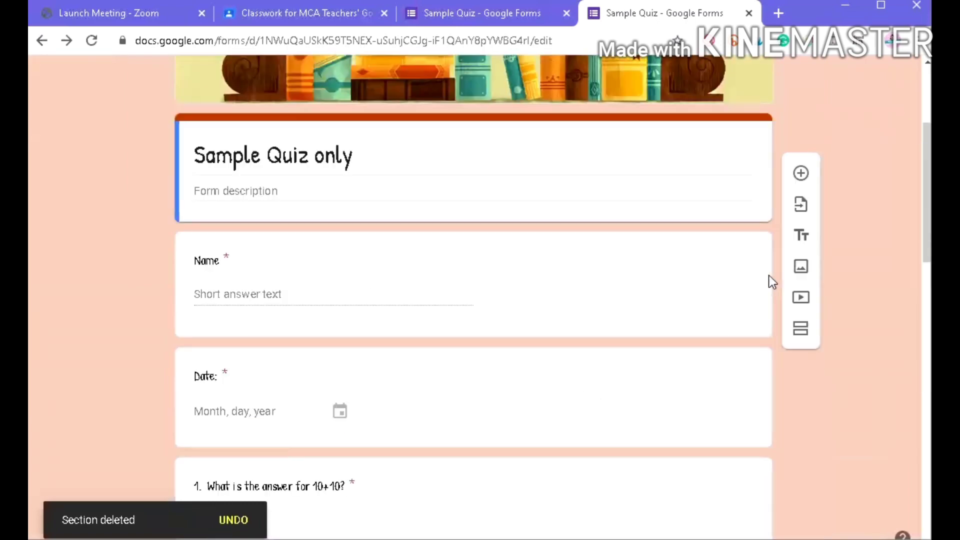
pyautogui.scroll(-8, 768, 278)
pyautogui.scroll(-2, 768, 281)
pyautogui.scroll(-5, 766, 284)
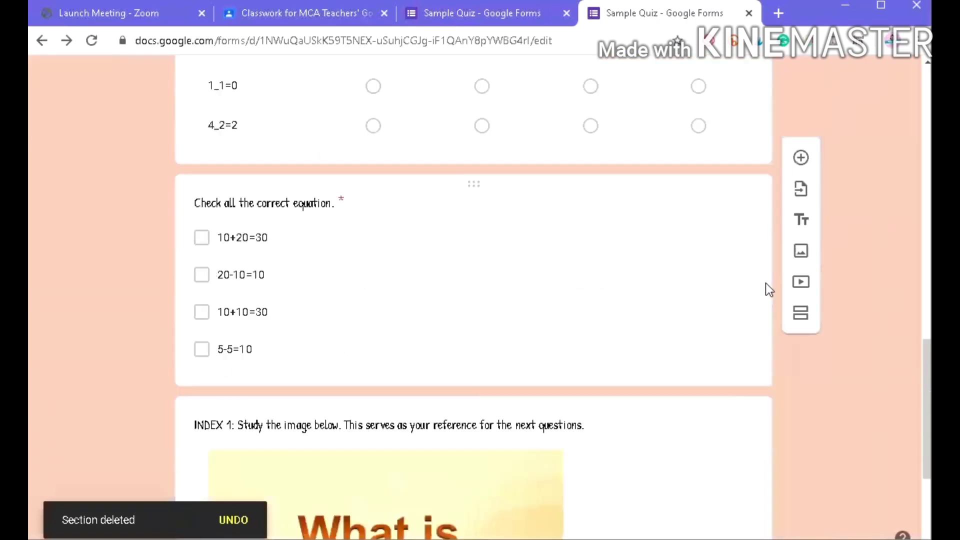
pyautogui.click(626, 201)
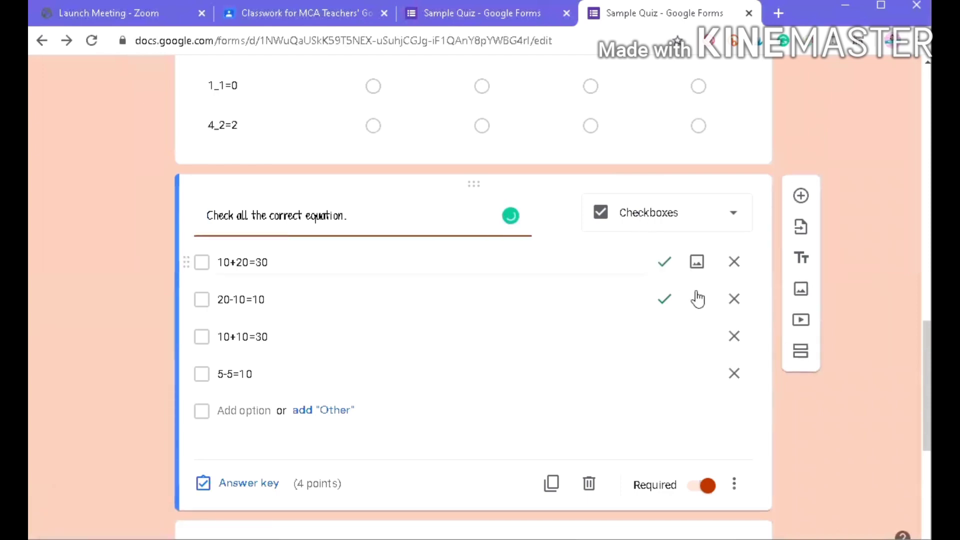
pyautogui.scroll(-6, 823, 476)
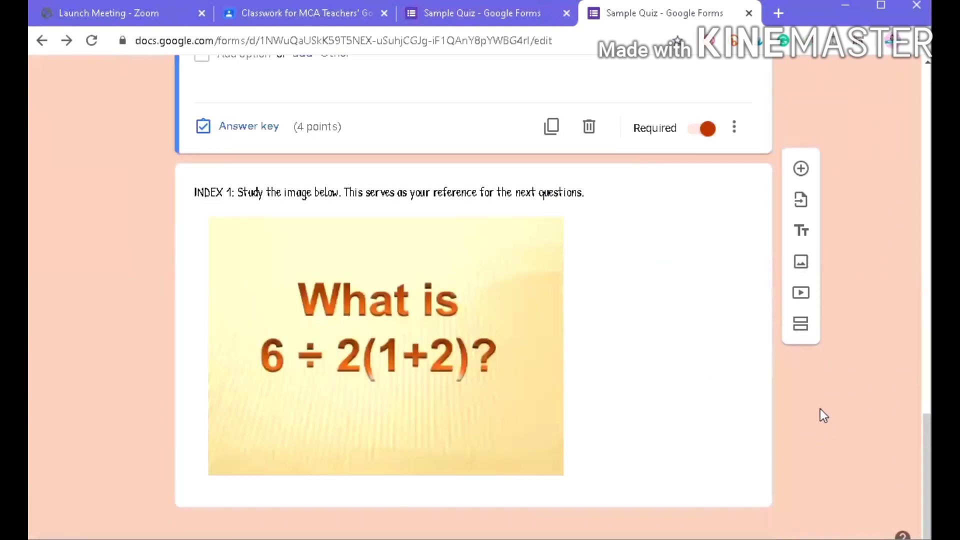
# - Add a new section between the "Check all the correct equation." question and the INDEX 1 image
pyautogui.click(801, 325)
pyautogui.scroll(5, 784, 334)
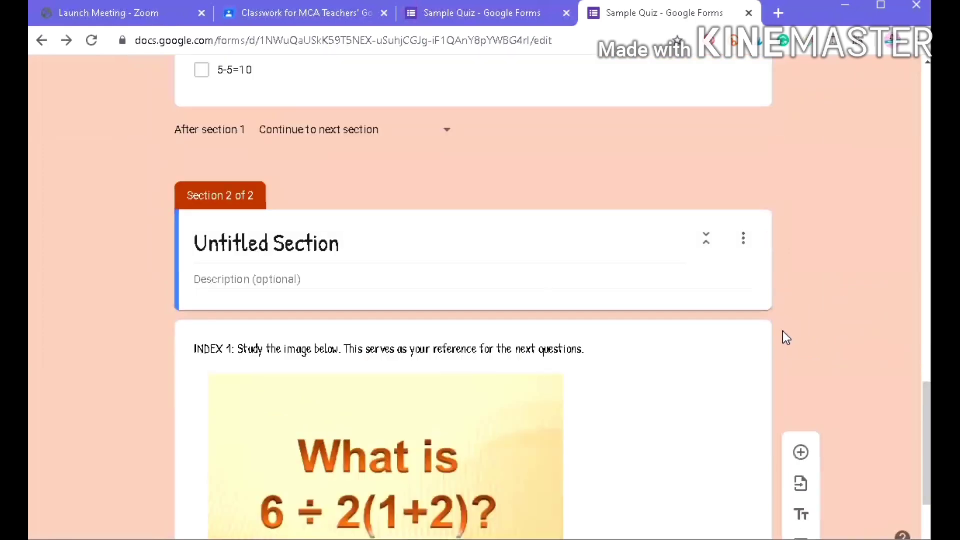
pyautogui.scroll(2, 776, 220)
pyautogui.scroll(-5, 386, 174)
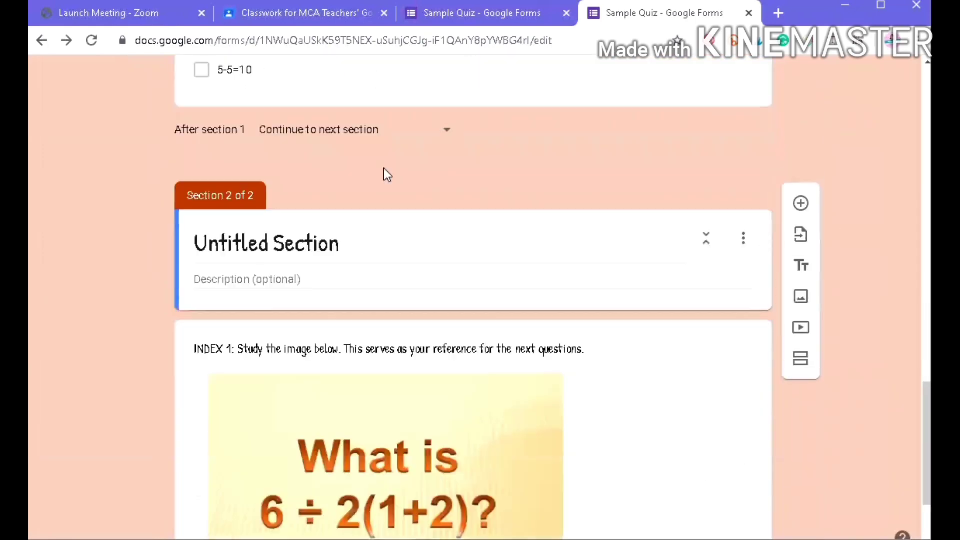
# - Examine the navigation choices offered after section 1, leaving it on "Continue to next section", and view the second section's contents
pyautogui.click(446, 133)
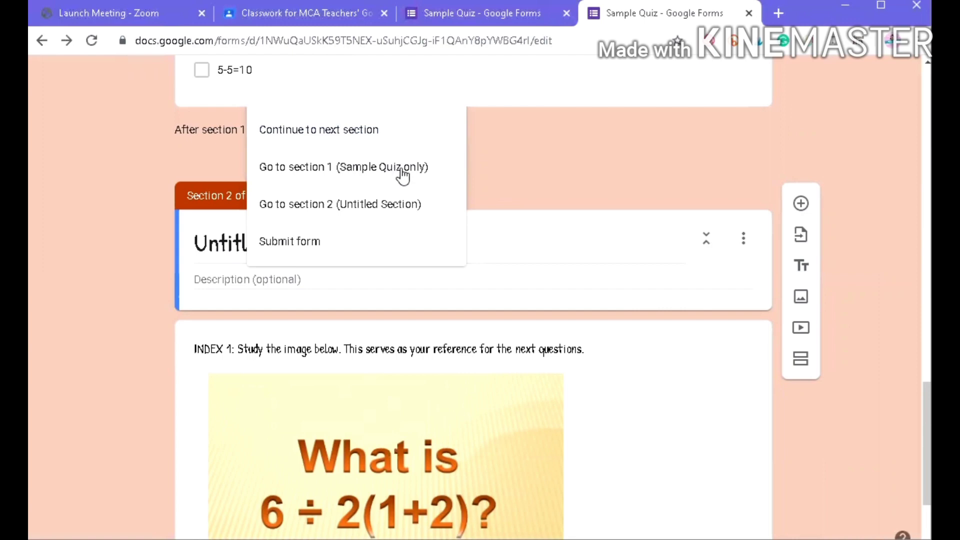
pyautogui.click(447, 134)
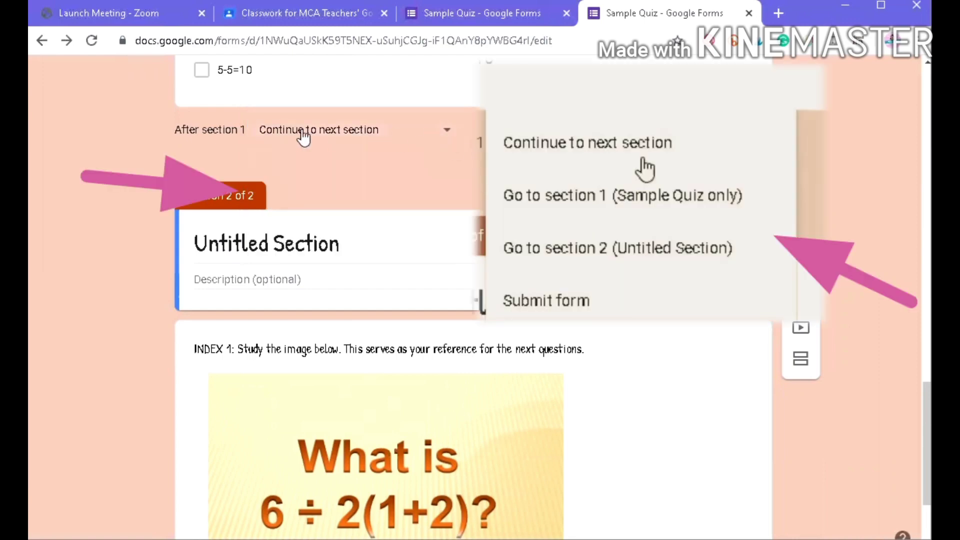
pyautogui.click(444, 136)
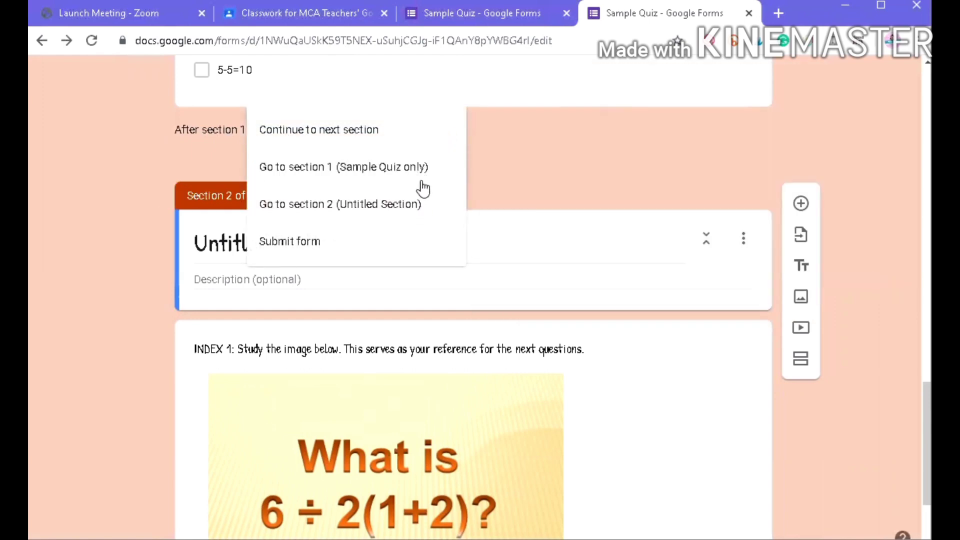
pyautogui.click(529, 169)
pyautogui.scroll(-3, 577, 203)
pyautogui.scroll(3, 577, 203)
pyautogui.scroll(2, 688, 350)
pyautogui.scroll(-5, 686, 350)
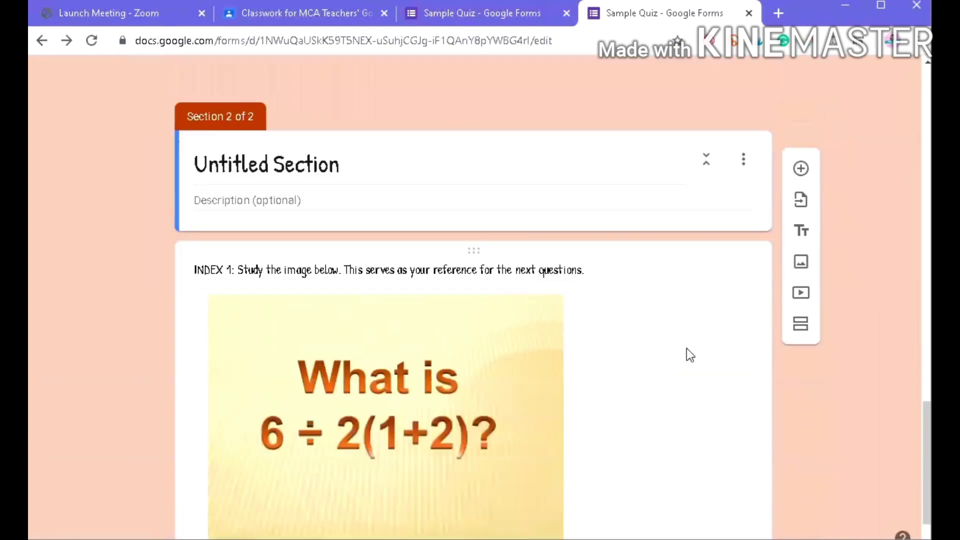
# - Preview the form and examine its first page from the date field to the progress bar
pyautogui.scroll(15, 692, 152)
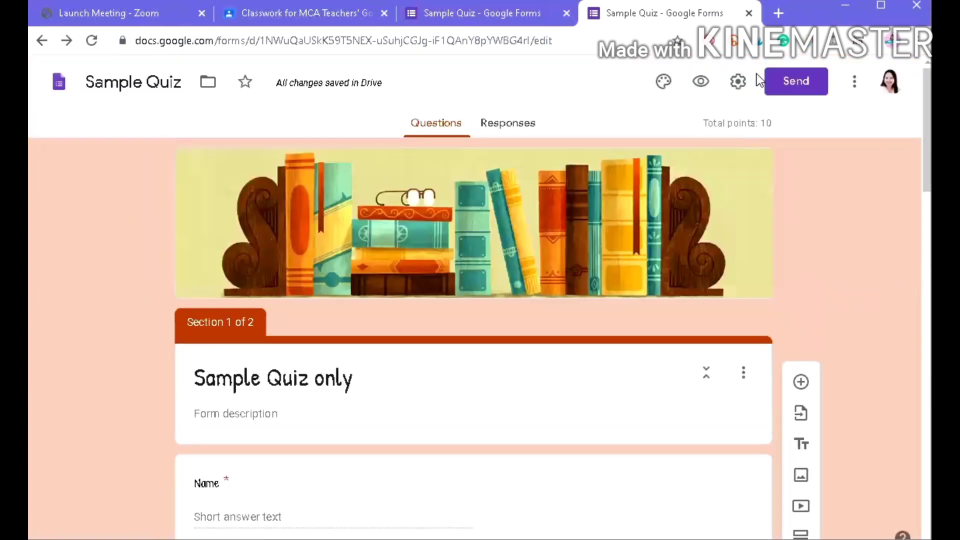
pyautogui.click(701, 81)
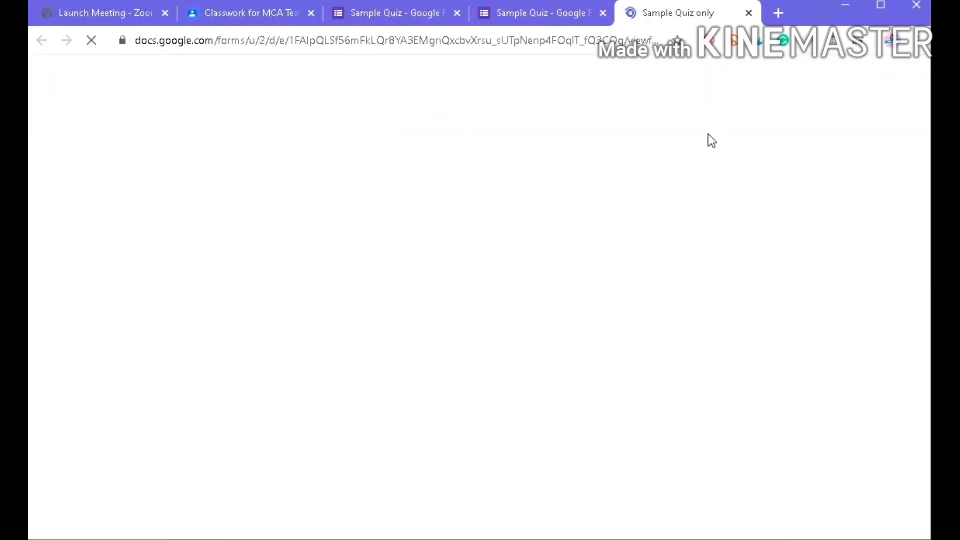
pyautogui.scroll(-2, 710, 210)
pyautogui.scroll(-15, 710, 245)
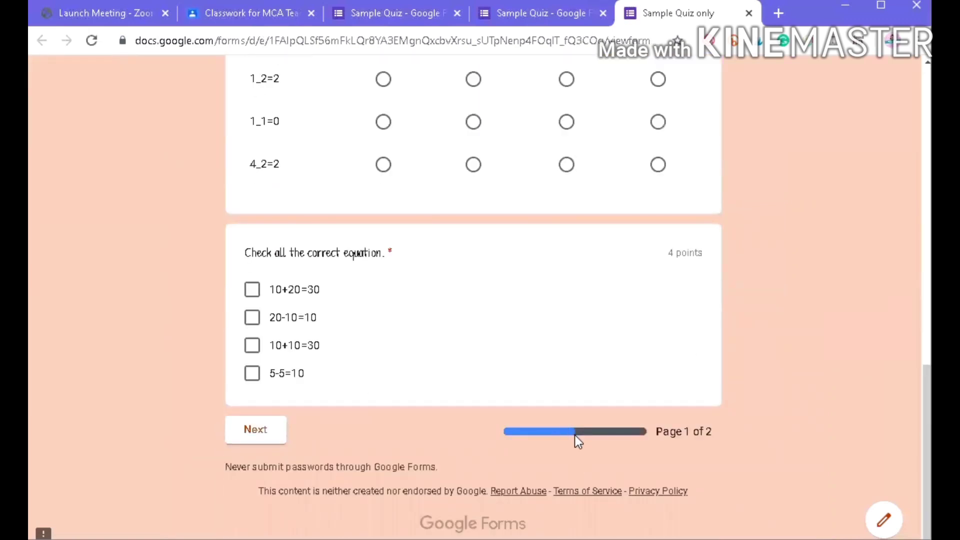
pyautogui.scroll(10, 544, 280)
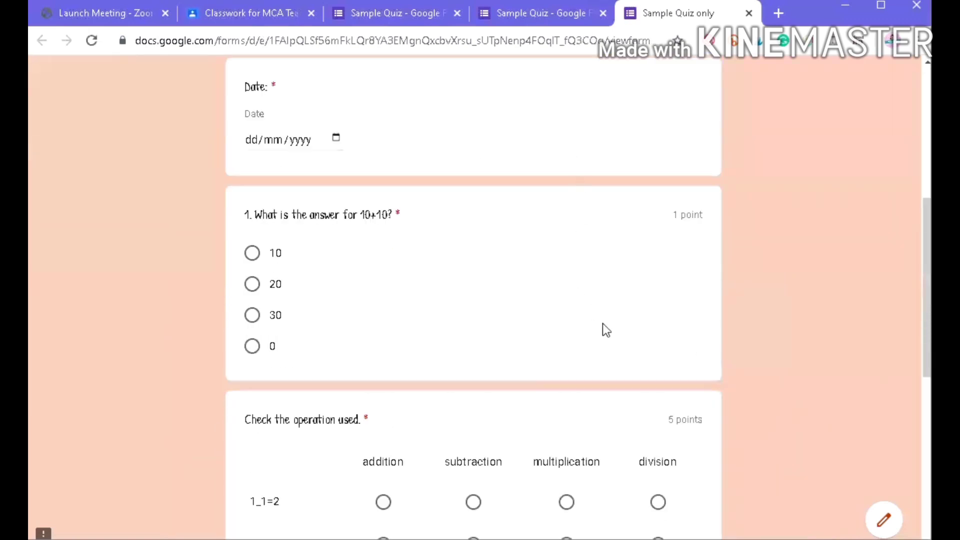
pyautogui.scroll(-10, 591, 311)
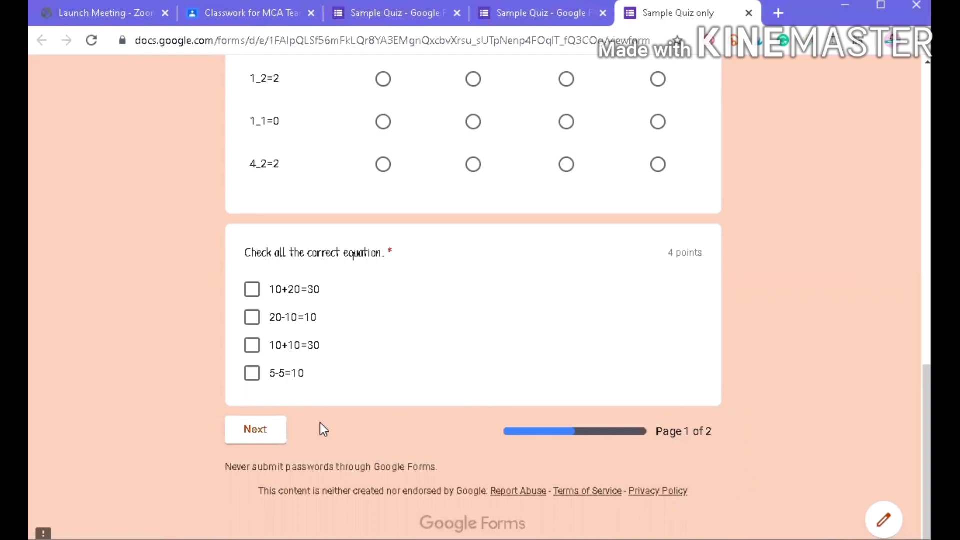
# - Try to continue to the second page of the preview with the required questions left unanswered
pyautogui.click(255, 431)
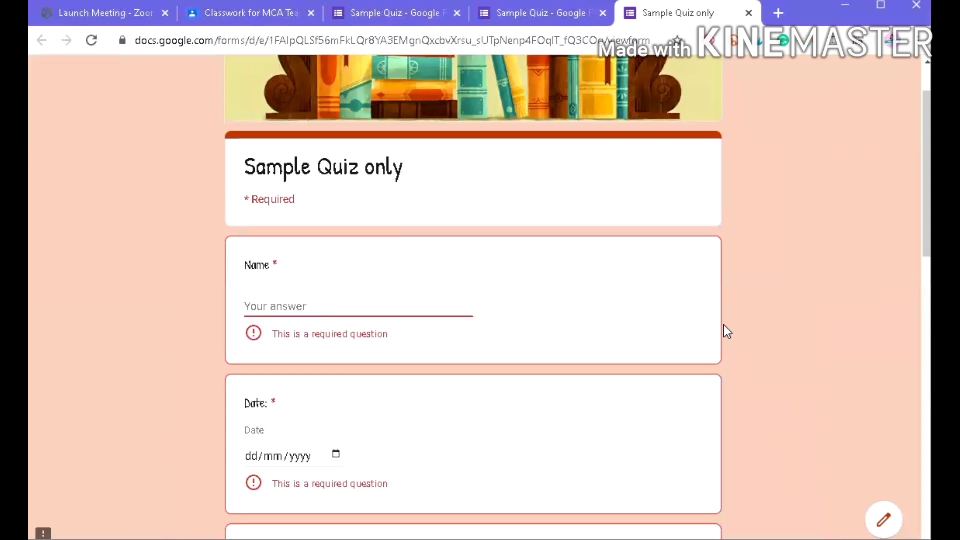
pyautogui.scroll(-15, 728, 331)
pyautogui.scroll(15, 714, 340)
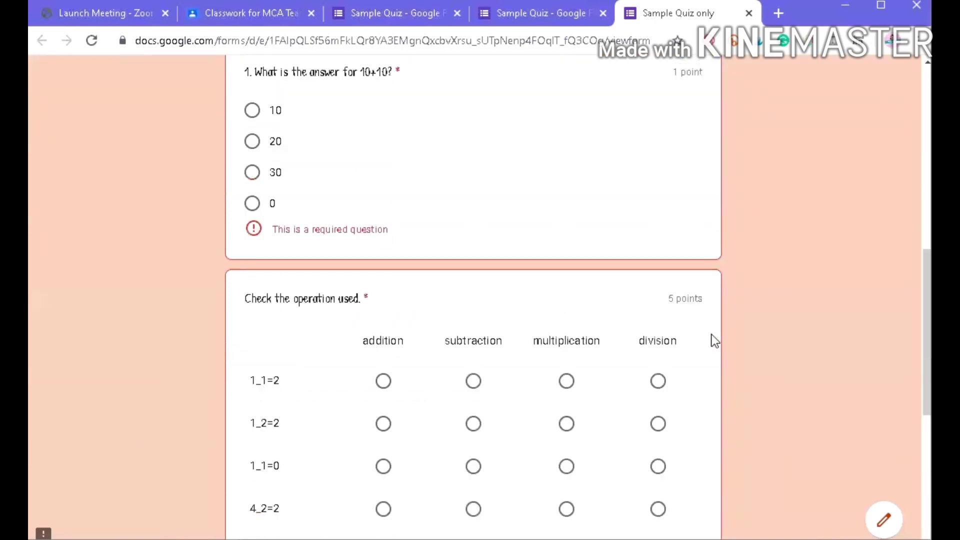
pyautogui.scroll(-15, 714, 339)
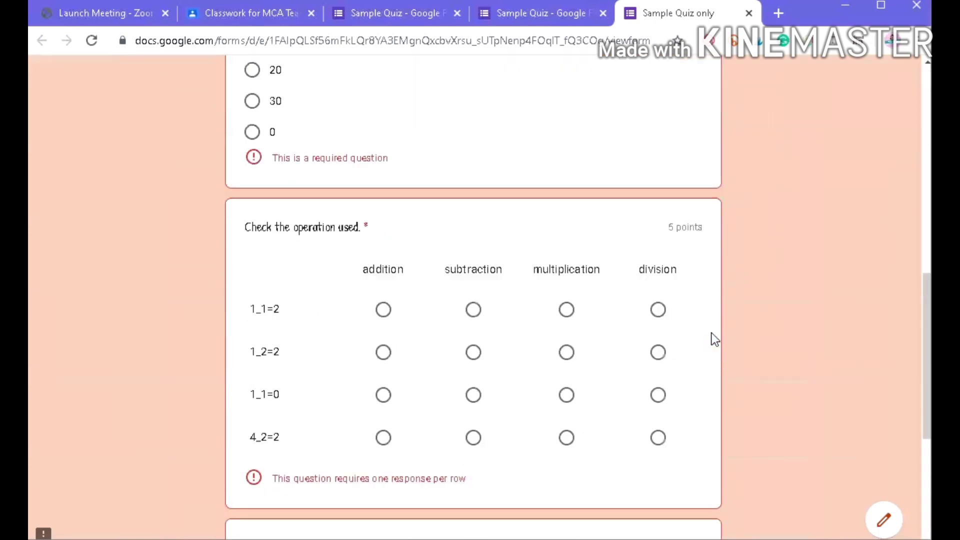
pyautogui.click(256, 430)
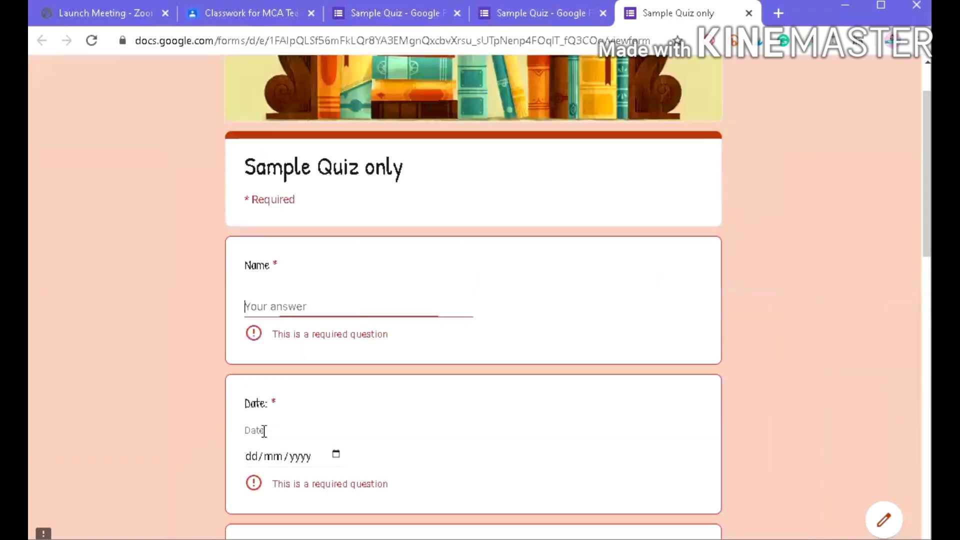
# - Examine the required-answer notices on the preview's first page, from the name field to the "Check all the correct equation." question
pyautogui.scroll(-5, 483, 356)
pyautogui.scroll(7, 453, 356)
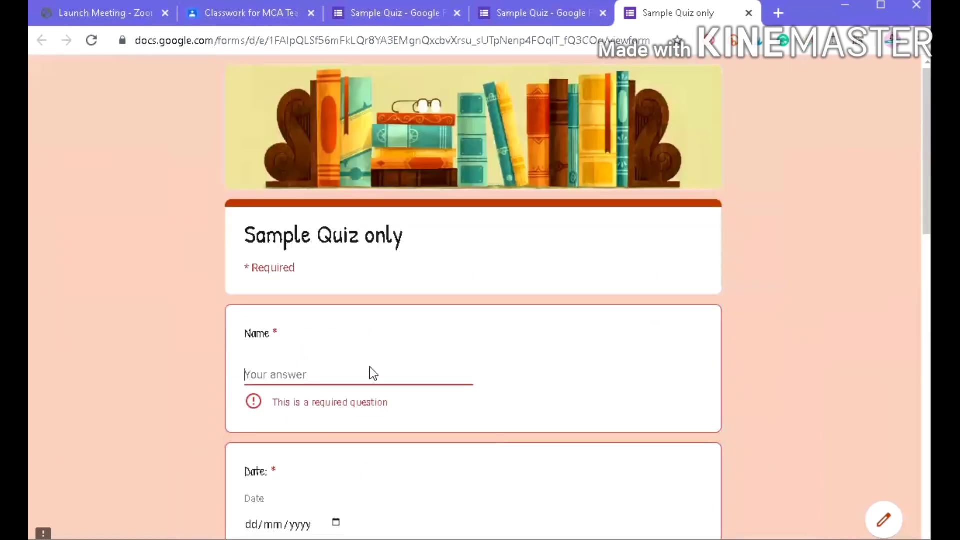
pyautogui.scroll(-2, 334, 330)
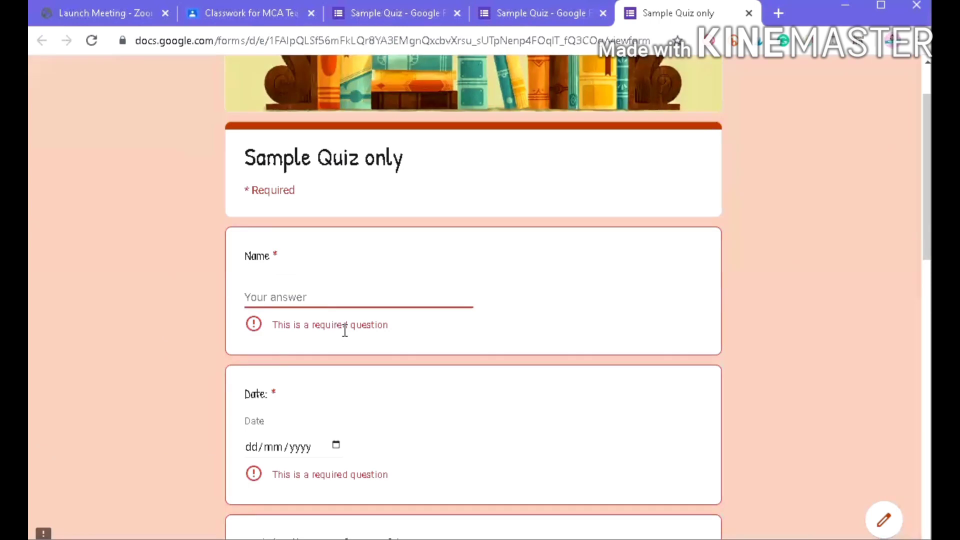
pyautogui.scroll(-10, 371, 328)
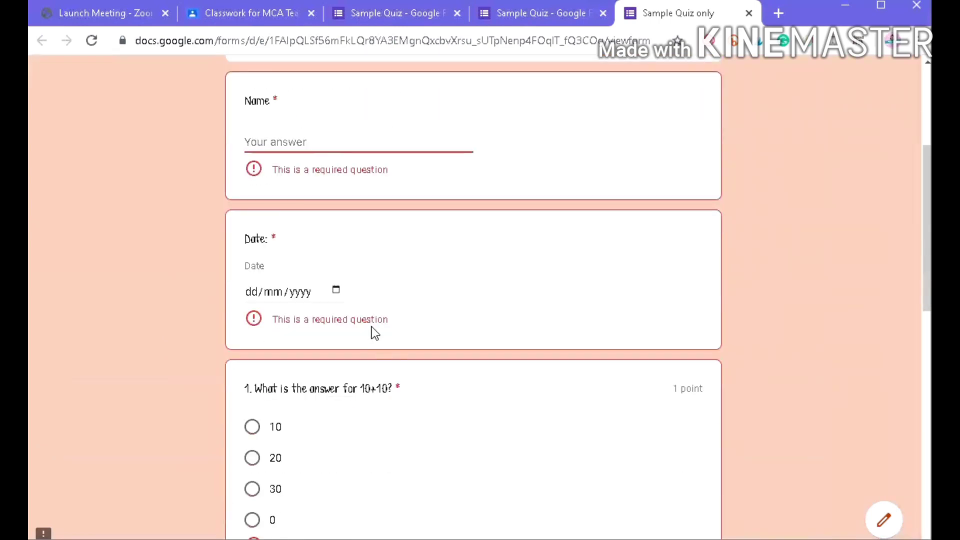
pyautogui.scroll(11, 371, 332)
pyautogui.scroll(-13, 378, 332)
pyautogui.scroll(-7, 440, 371)
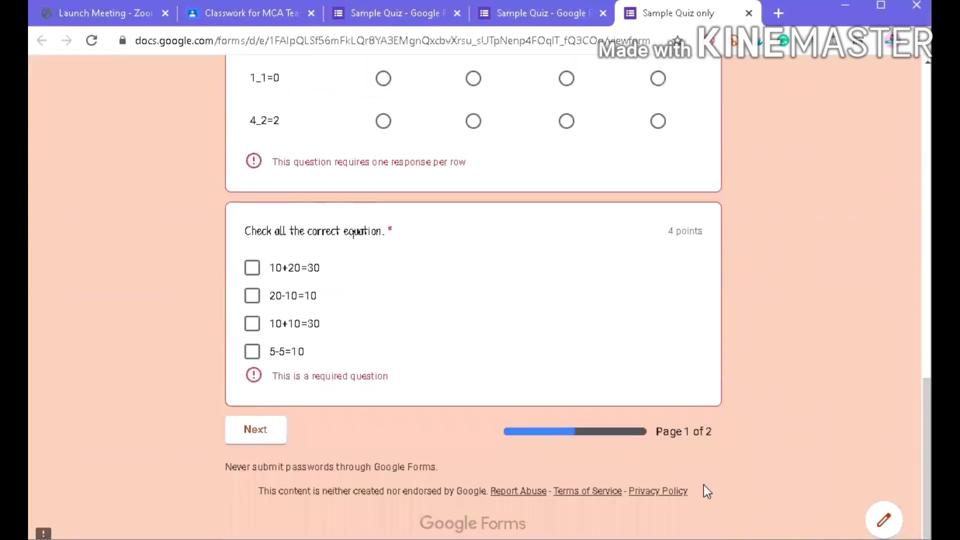
pyautogui.scroll(14, 371, 185)
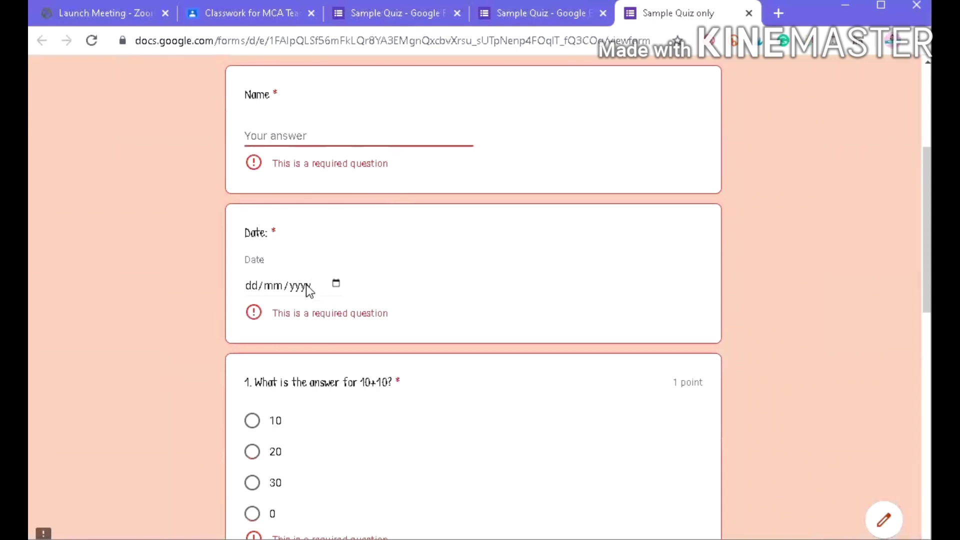
pyautogui.scroll(-8, 389, 413)
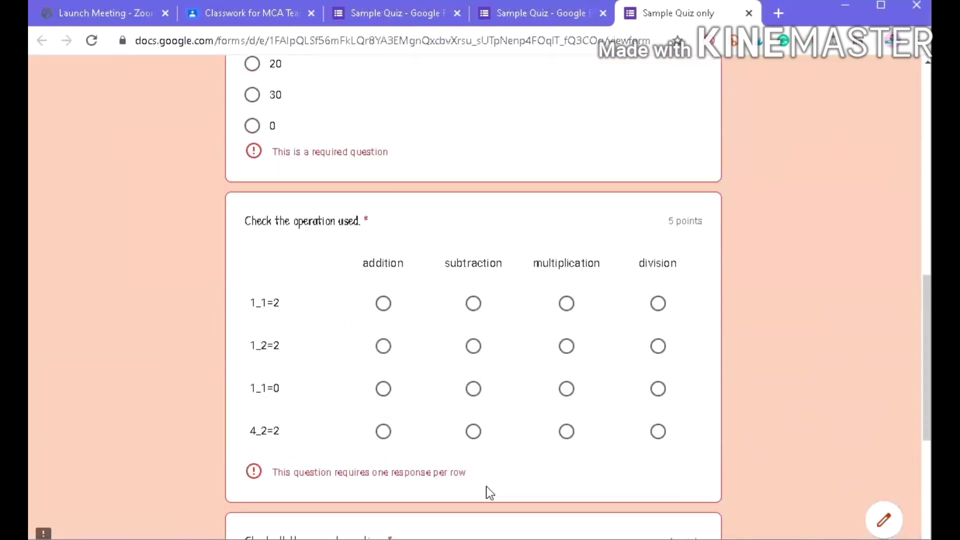
pyautogui.scroll(-6, 450, 463)
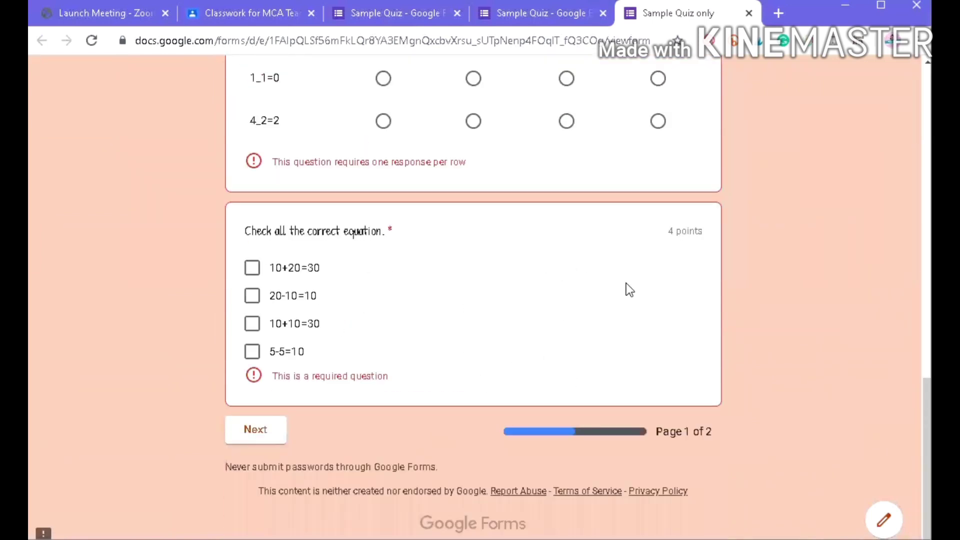
pyautogui.scroll(2, 641, 337)
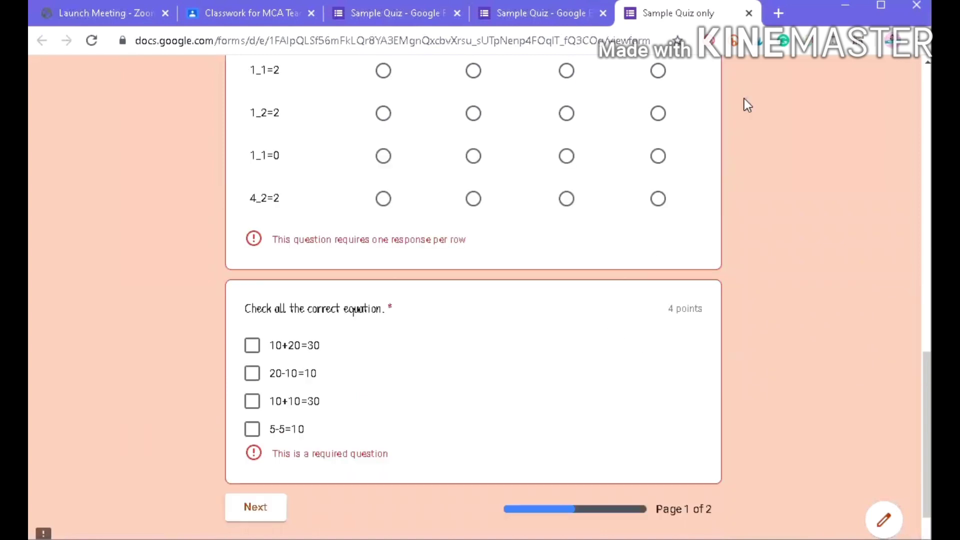
# - Leave the preview and look over both sections of the form in the editor, along with the form's additional options
pyautogui.click(749, 14)
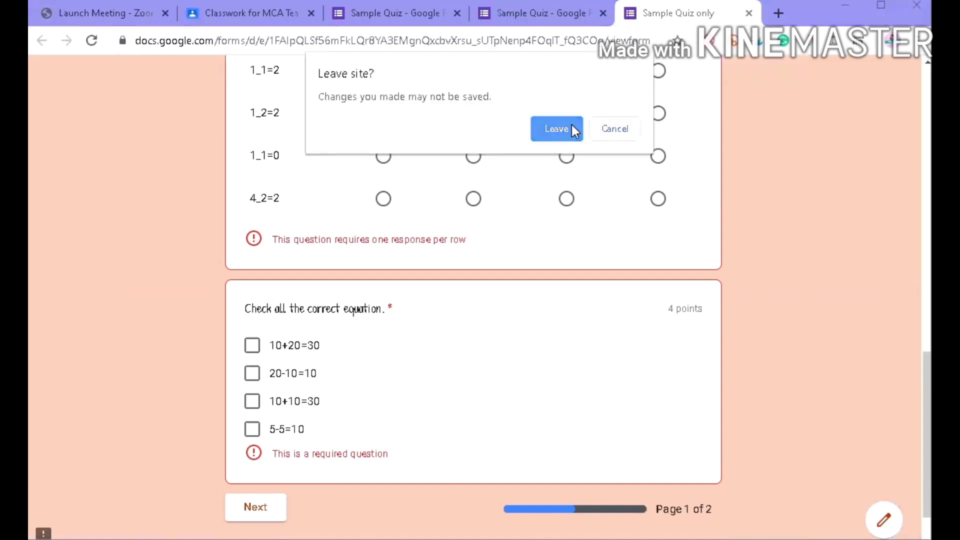
pyautogui.click(557, 129)
pyautogui.scroll(-5, 575, 320)
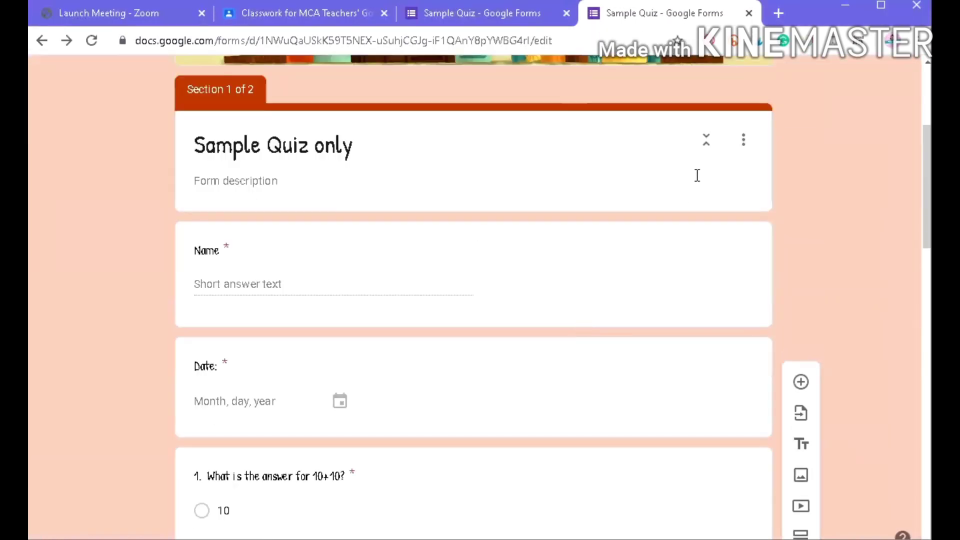
pyautogui.scroll(3, 394, 232)
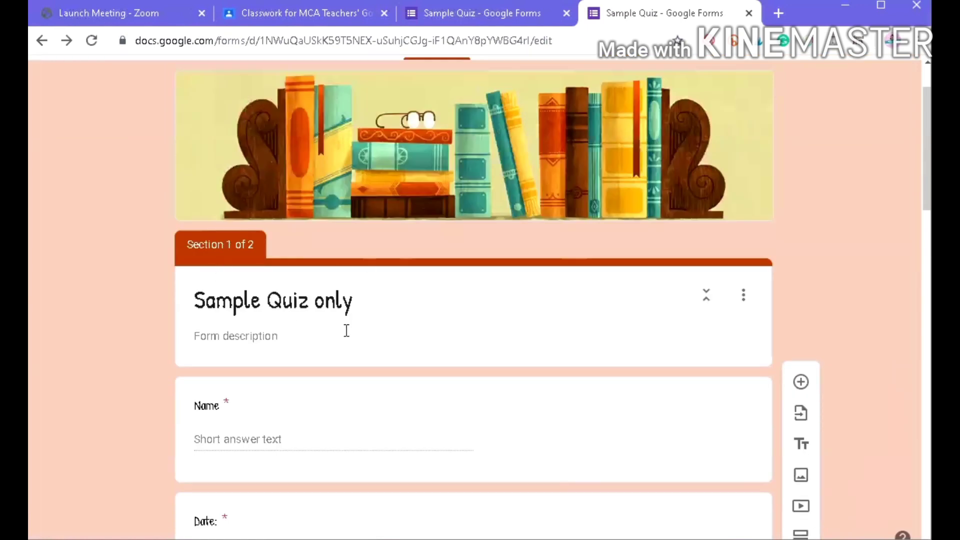
pyautogui.scroll(-15, 357, 365)
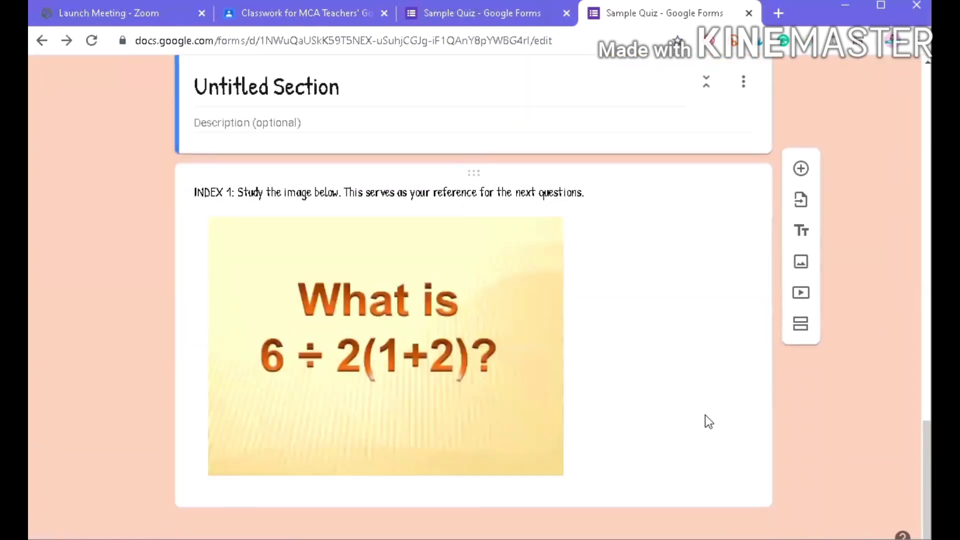
pyautogui.scroll(15, 705, 418)
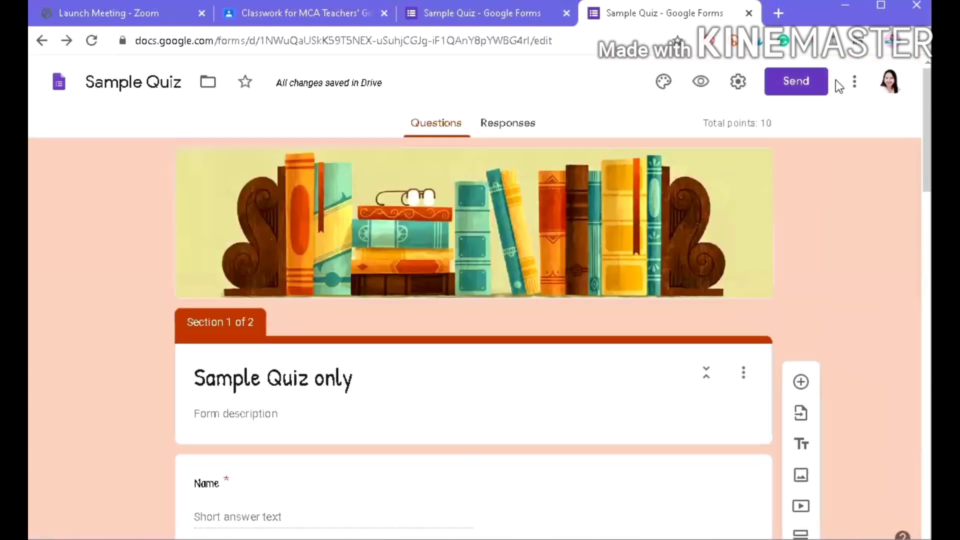
pyautogui.click(858, 86)
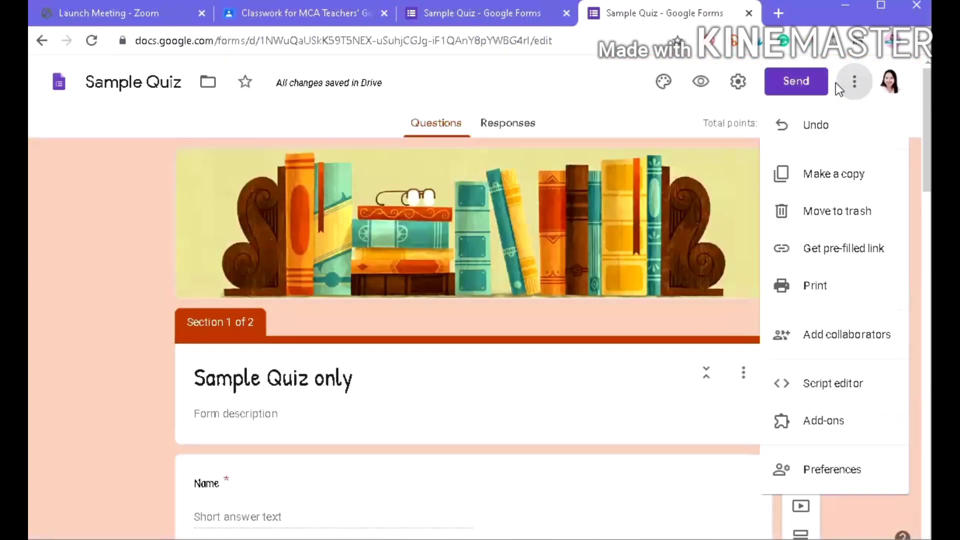
pyautogui.click(876, 503)
# - Look at the form's email and link sending options, shorten the URL, and close the Send form dialog
pyautogui.click(802, 82)
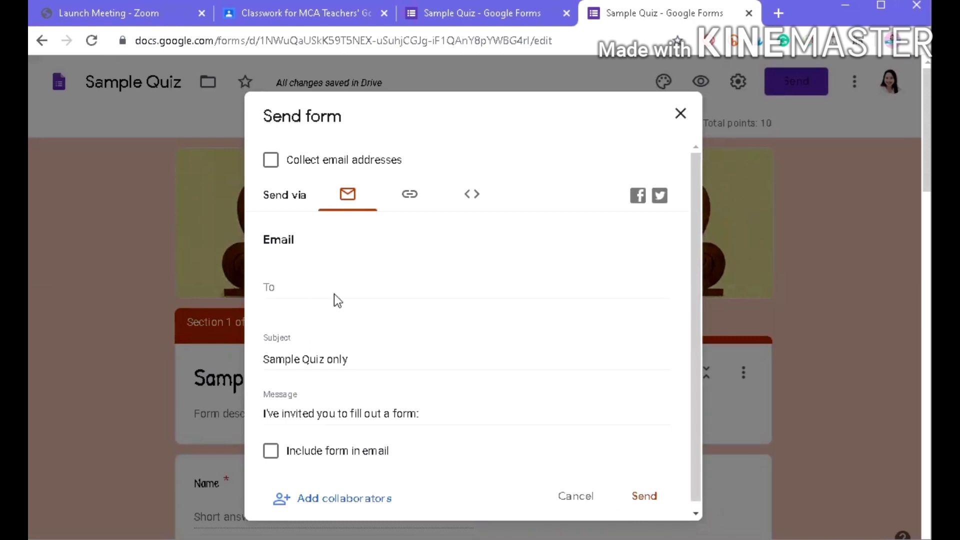
pyautogui.click(413, 199)
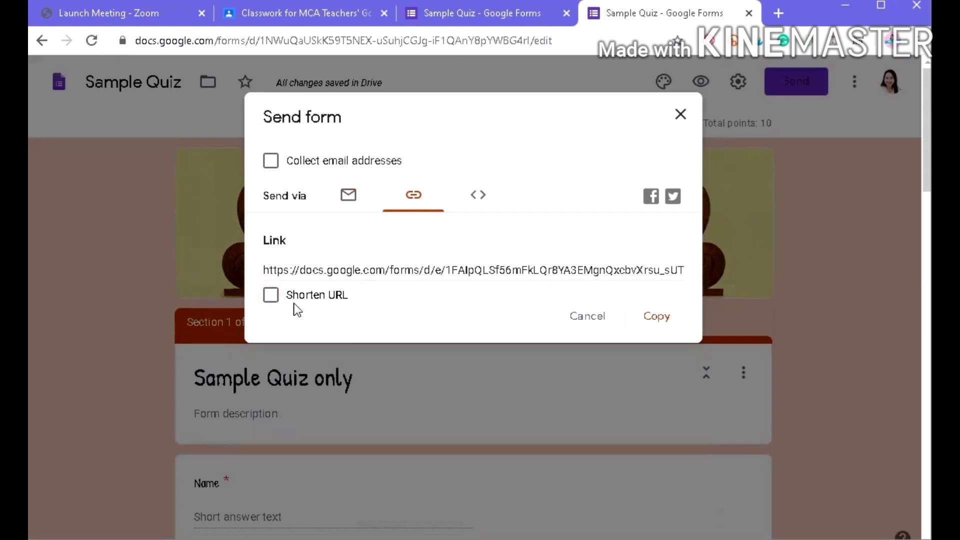
pyautogui.click(274, 302)
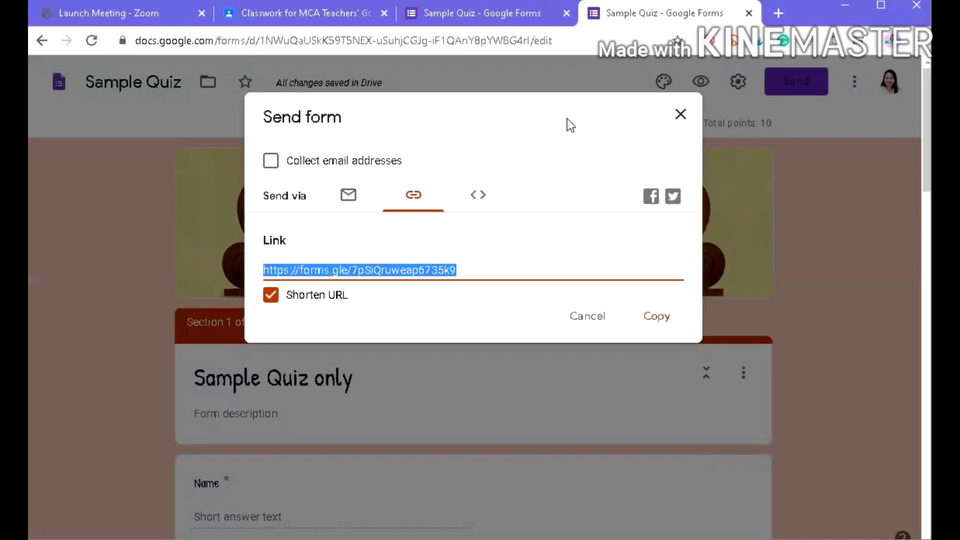
pyautogui.click(680, 115)
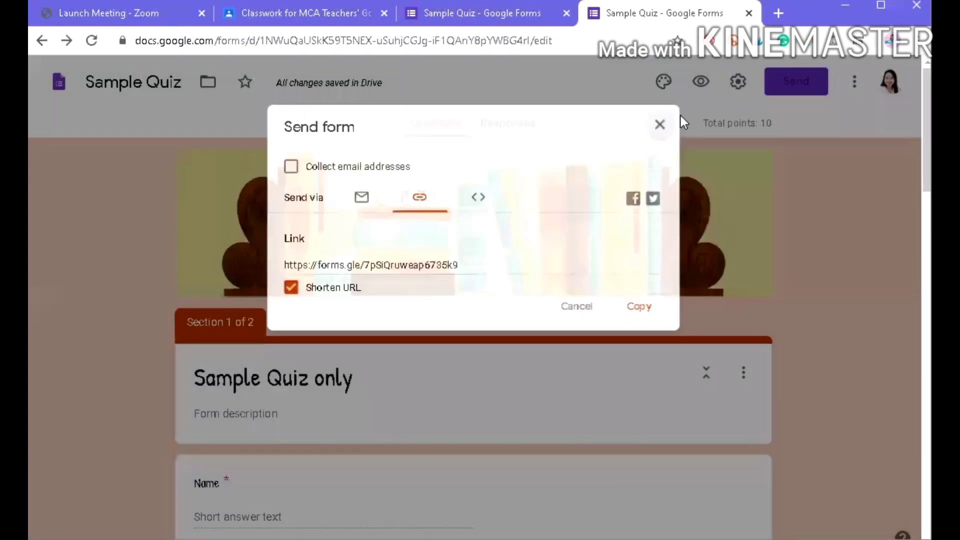
# - Return to the Sample Quiz assignment in Google Classroom
pyautogui.scroll(-2, 750, 317)
pyautogui.scroll(2, 751, 317)
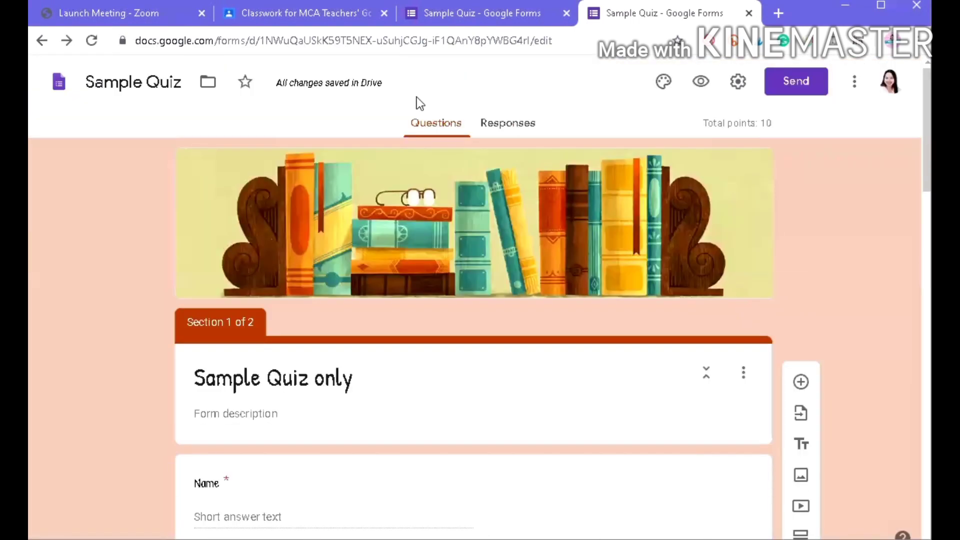
pyautogui.click(307, 16)
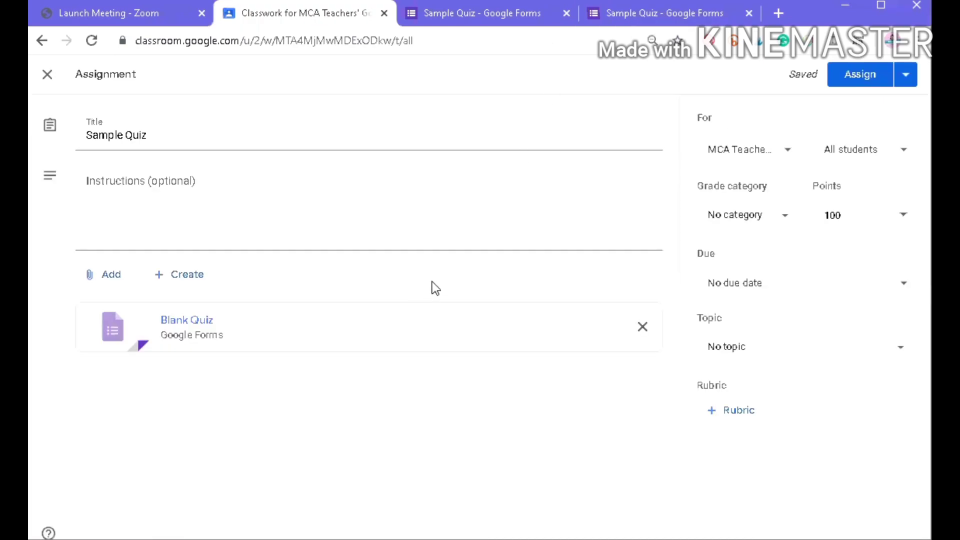
# - Reload the class's classwork page and reopen the Sample Quiz draft for editing
pyautogui.press('F5')
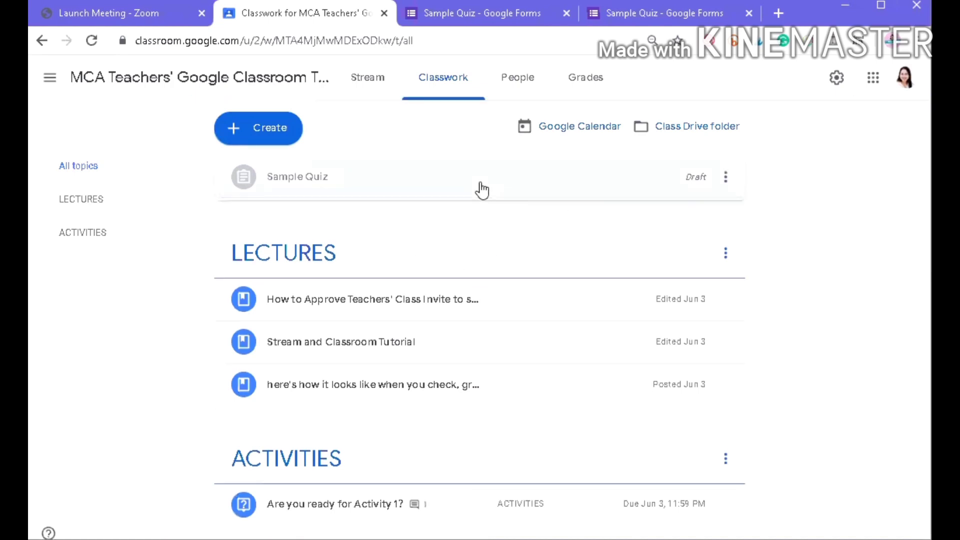
pyautogui.click(482, 190)
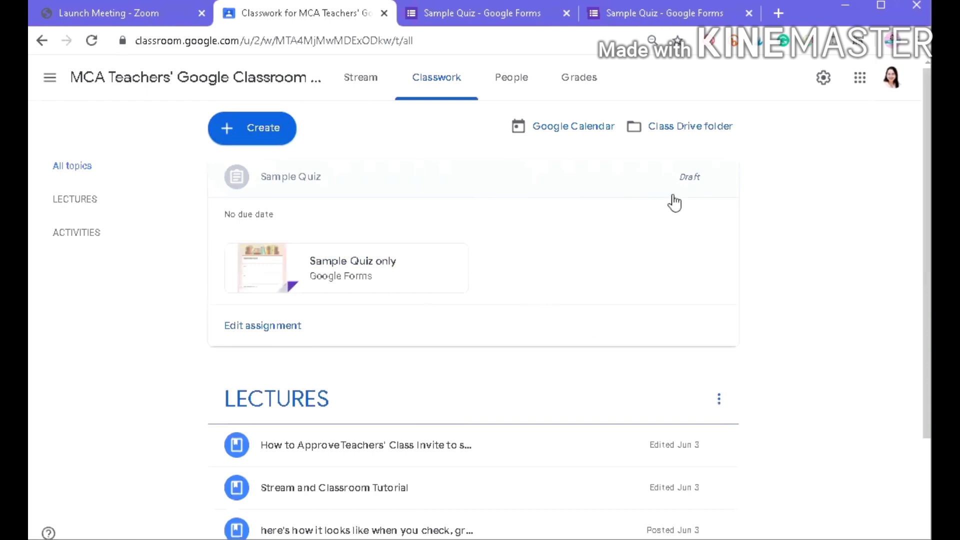
pyautogui.click(720, 184)
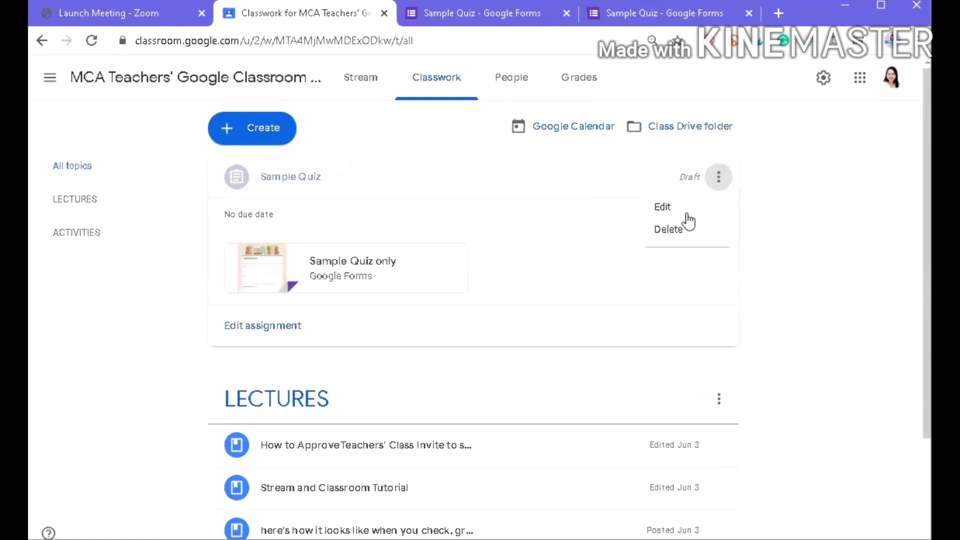
pyautogui.click(688, 211)
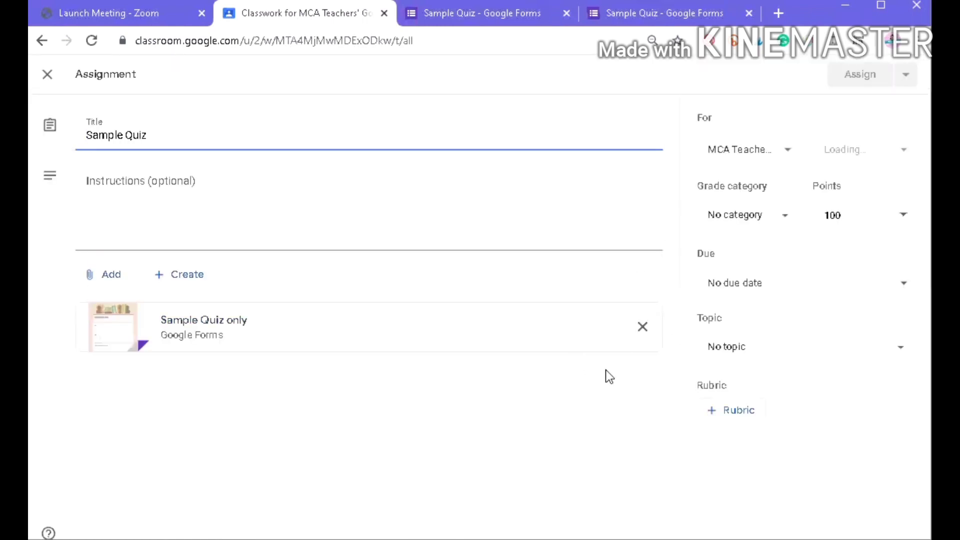
# - Set the assignment's grade category to QUIZES
pyautogui.click(788, 220)
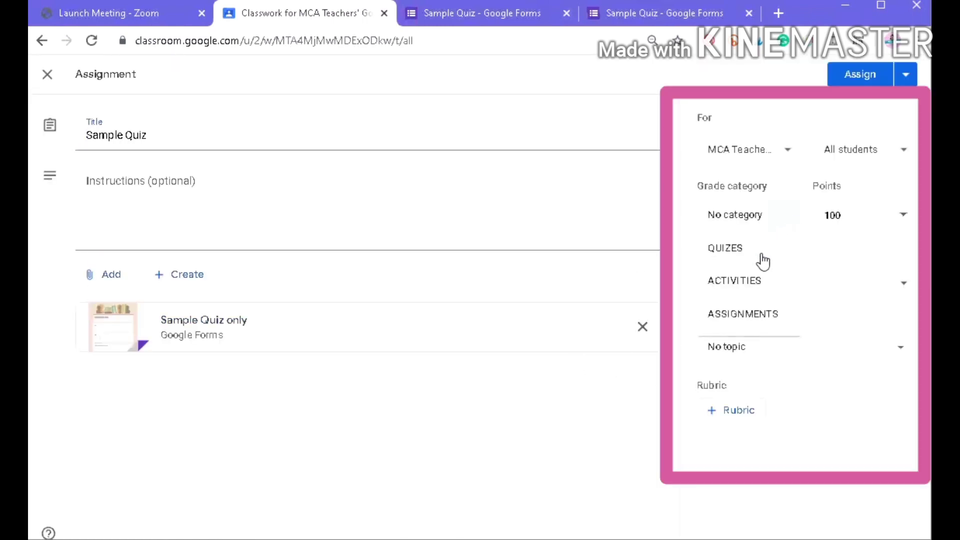
pyautogui.click(843, 252)
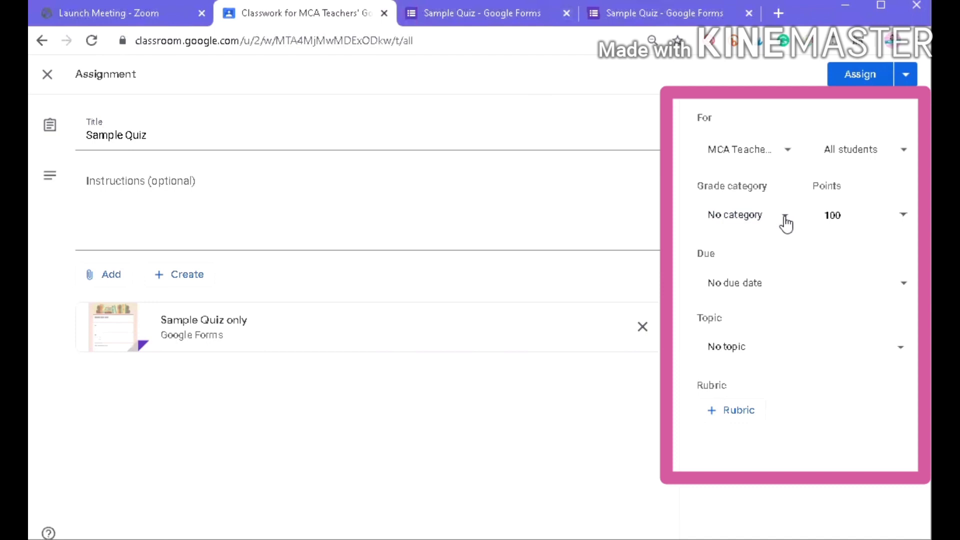
pyautogui.click(785, 220)
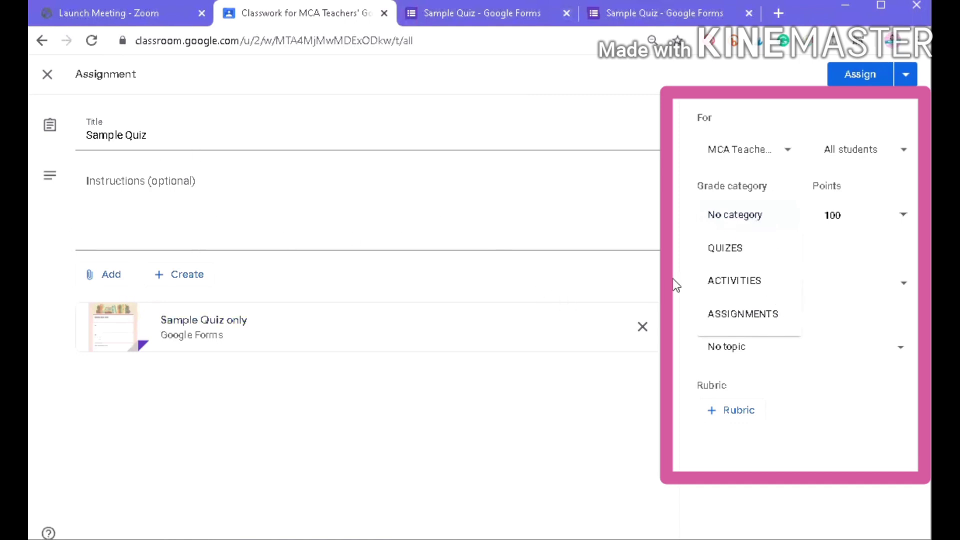
pyautogui.click(754, 257)
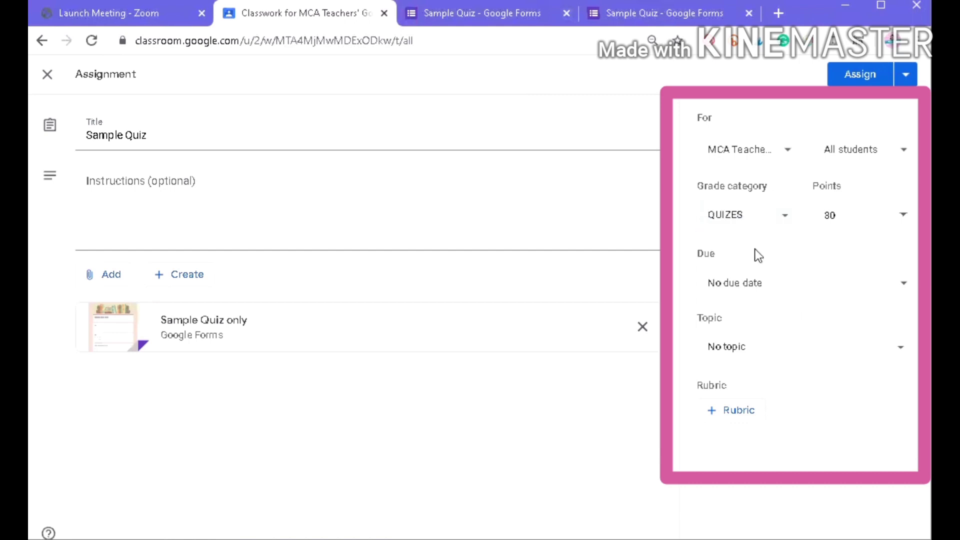
# - Set the assignment's due date to Jun 5, 2020, without a time
pyautogui.click(902, 225)
pyautogui.click(852, 291)
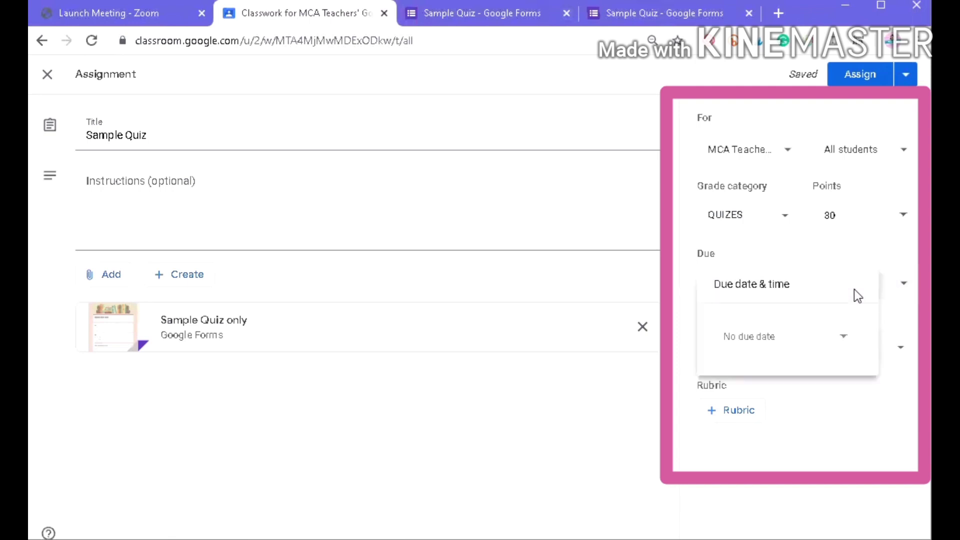
pyautogui.click(846, 341)
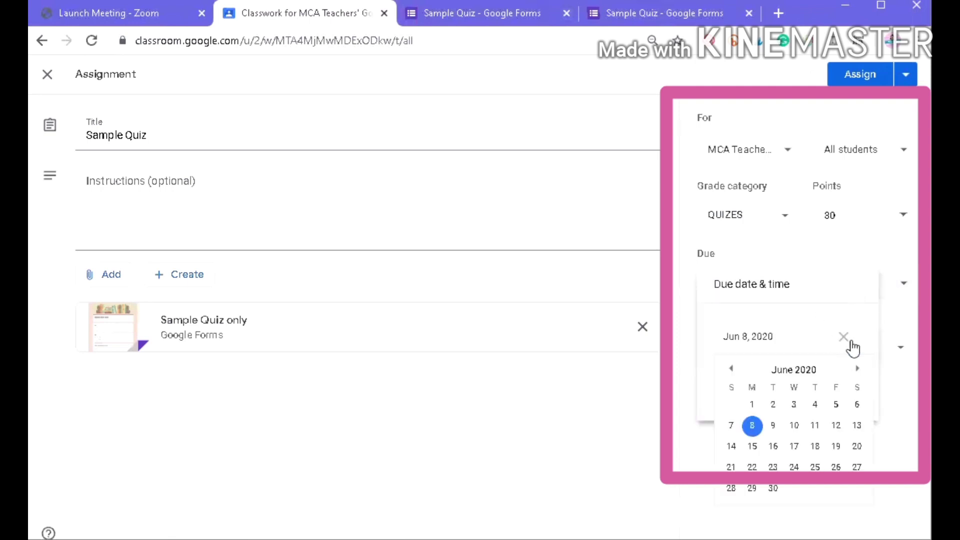
pyautogui.click(835, 405)
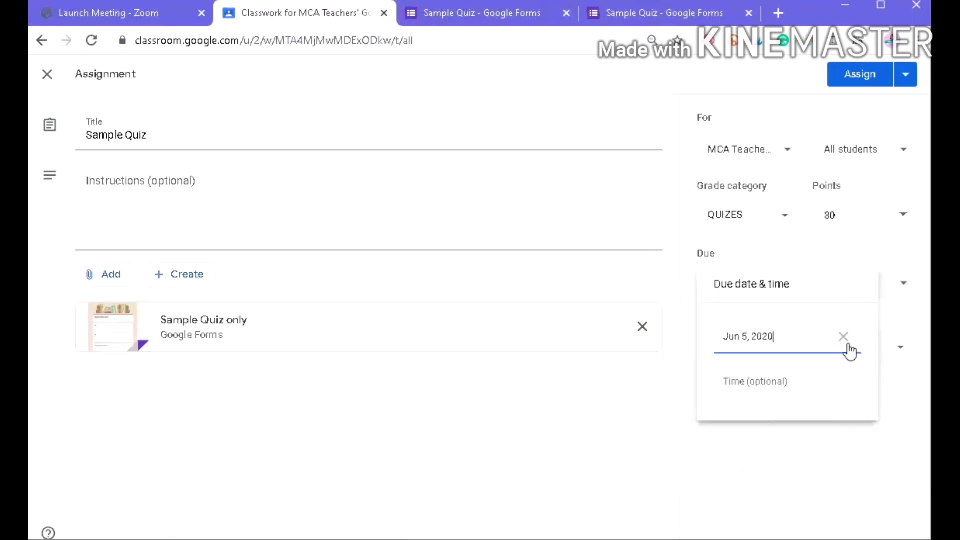
pyautogui.click(780, 429)
# - Check which classes and students the assignment can be given to, leaving the selection as it is
pyautogui.click(748, 149)
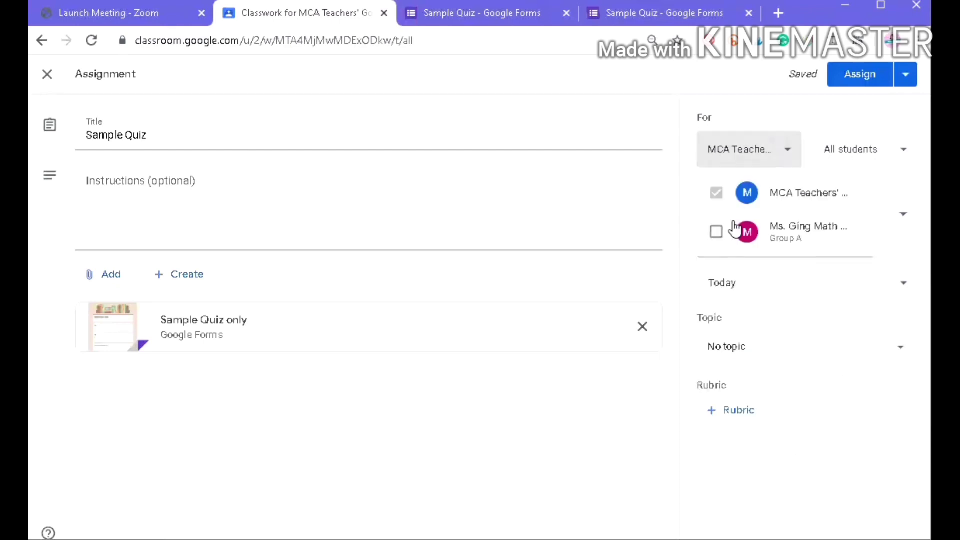
pyautogui.click(896, 178)
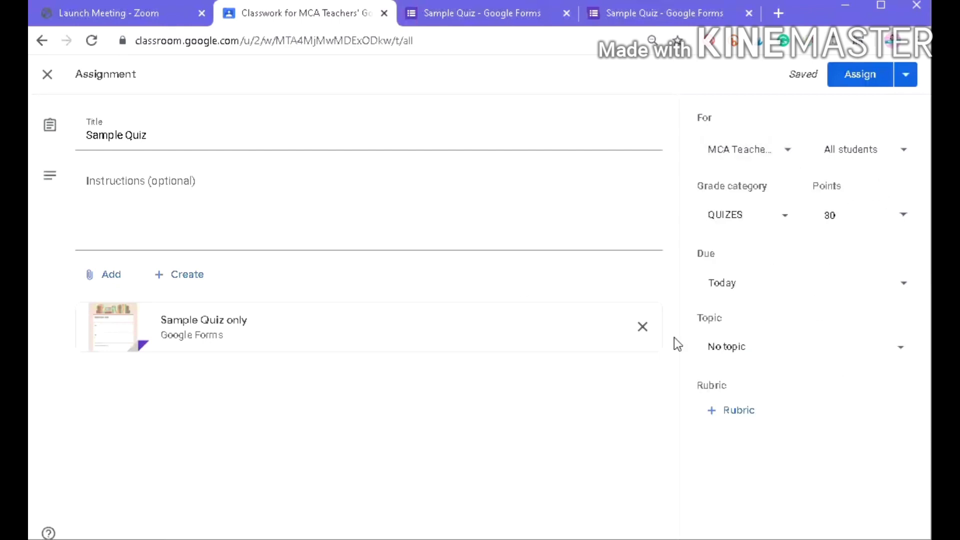
pyautogui.click(900, 151)
pyautogui.click(847, 452)
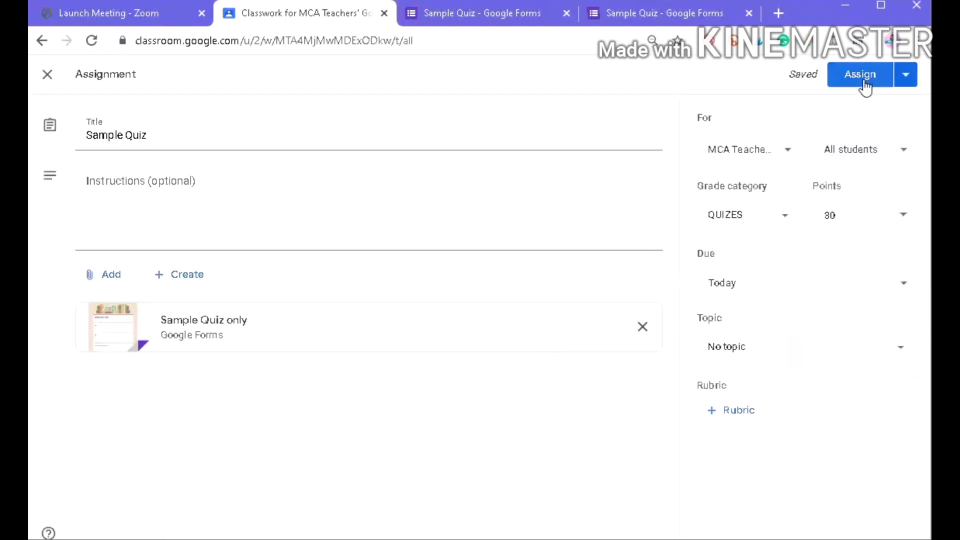
# - Check the posting options and assign Sample Quiz to the class immediately
pyautogui.click(905, 76)
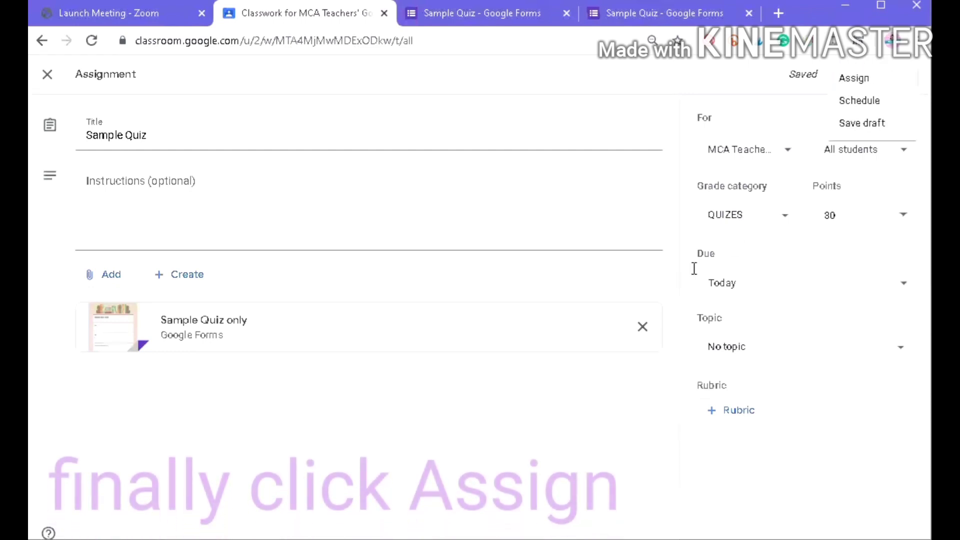
pyautogui.click(592, 414)
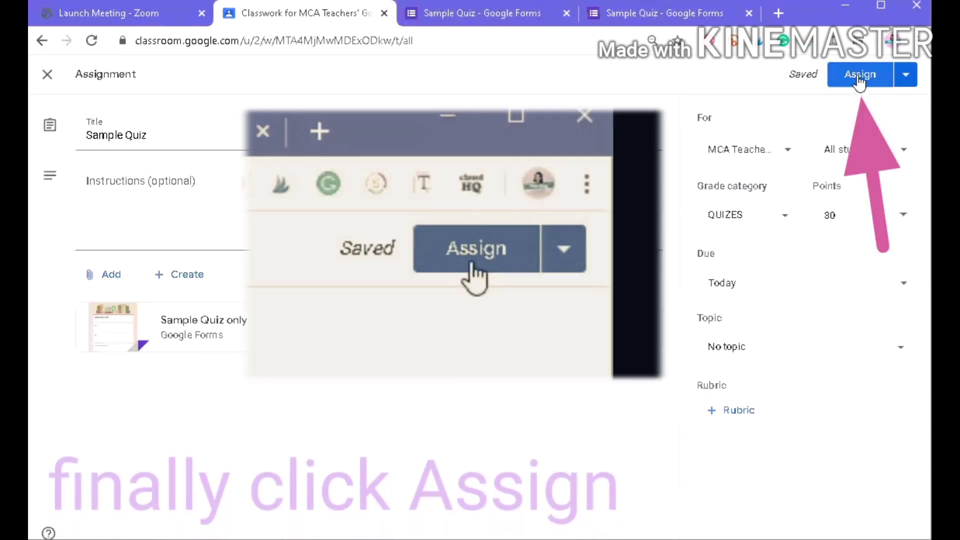
pyautogui.click(858, 76)
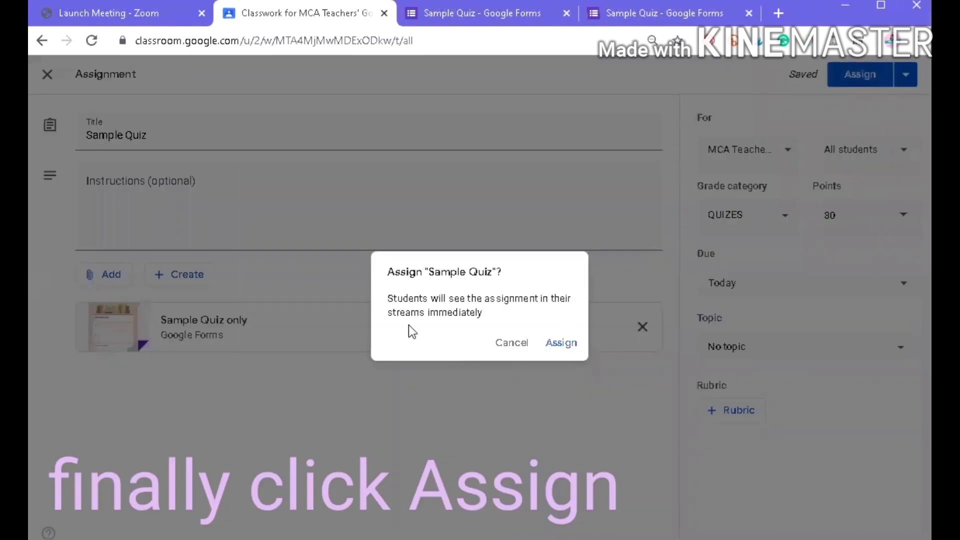
pyautogui.click(568, 348)
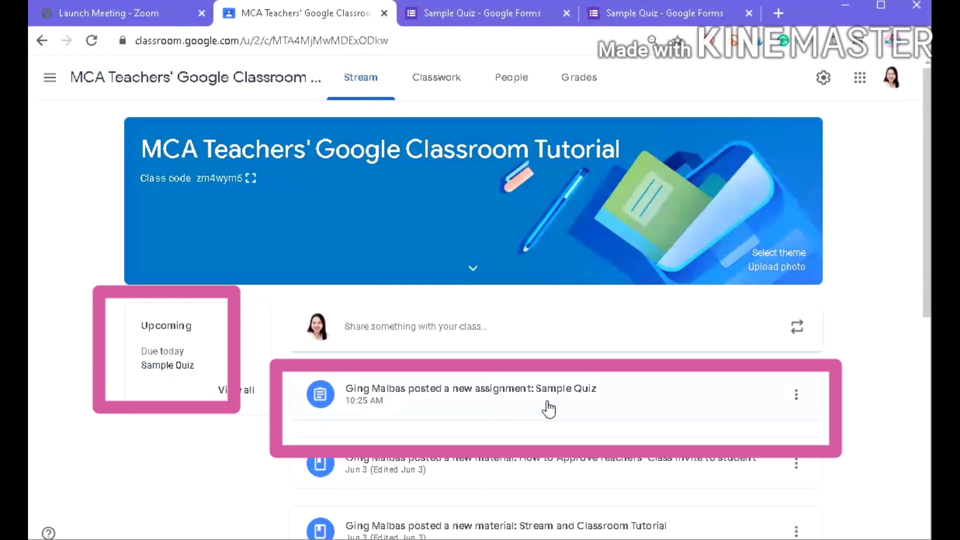
# - Look over the Sample Quiz post in the class stream, and go to the class's classwork
pyautogui.scroll(-3, 548, 405)
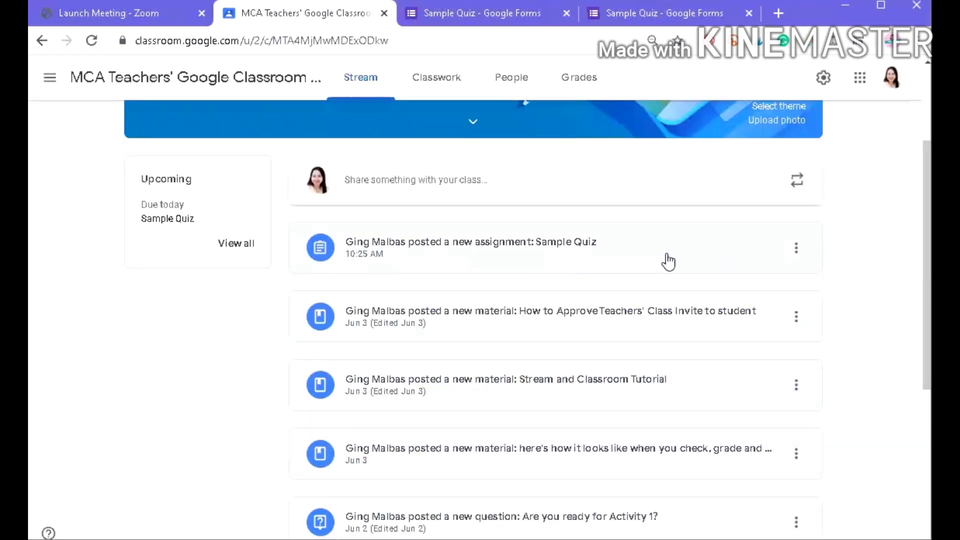
pyautogui.scroll(2, 582, 268)
pyautogui.click(444, 81)
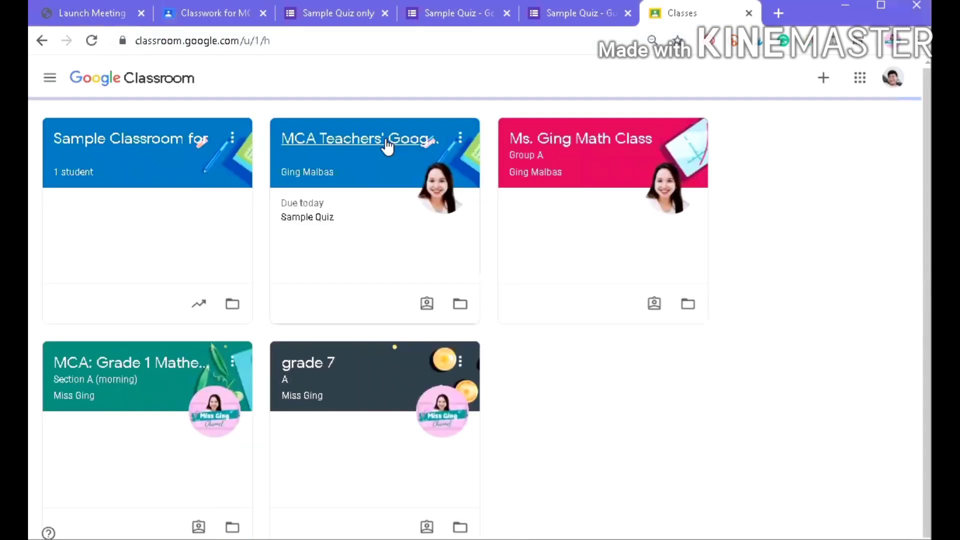
# - From the student's account, enter the MCA Teachers' Google Classroom Tutorial class and open the Sample Quiz assignment
pyautogui.click(387, 142)
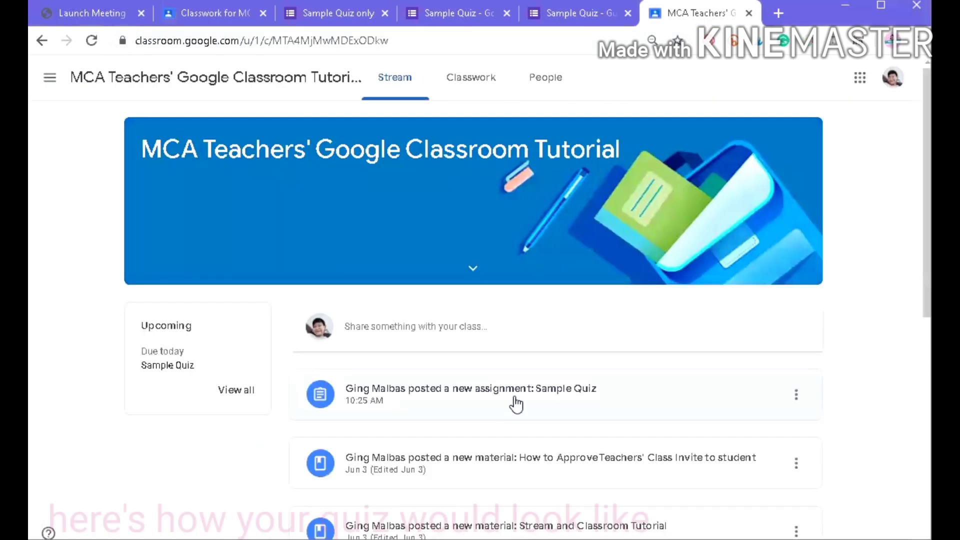
pyautogui.click(513, 401)
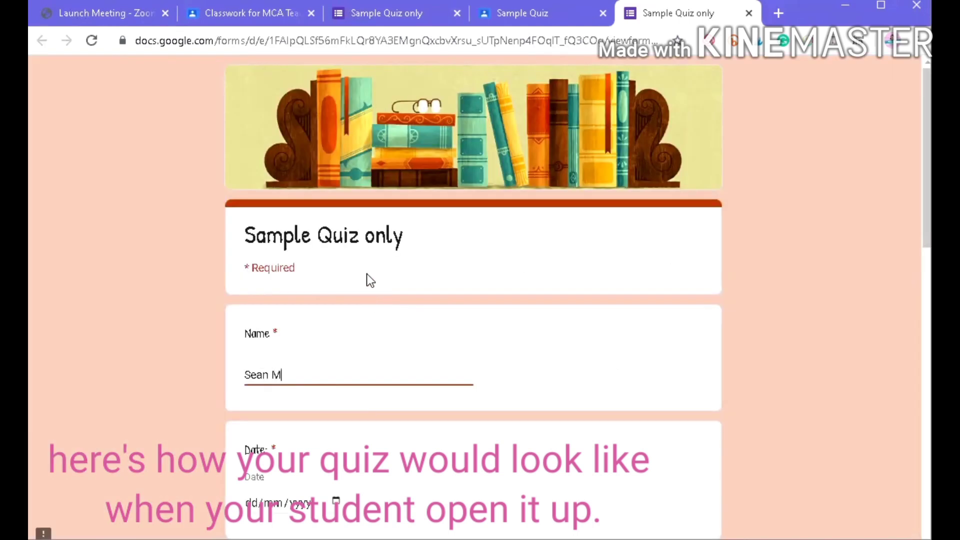
# - Fill in the quiz form with the student's full name and the date 05/06/2020
pyautogui.write('albas')
pyautogui.scroll(-3, 350, 346)
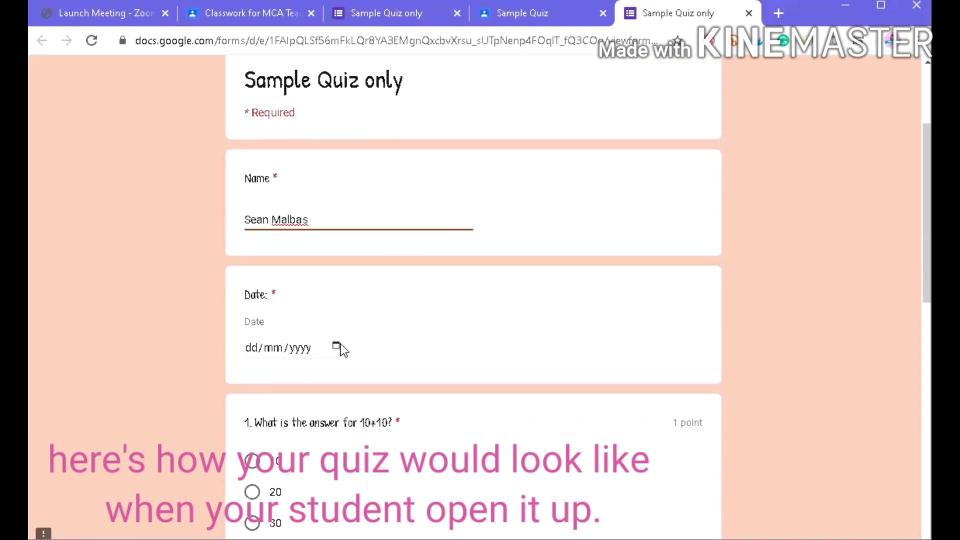
pyautogui.click(336, 346)
pyautogui.click(387, 323)
# - Answer the 10+10 question with 20 and mark addition for the row 1_1=2 in the operation question
pyautogui.scroll(-5, 336, 246)
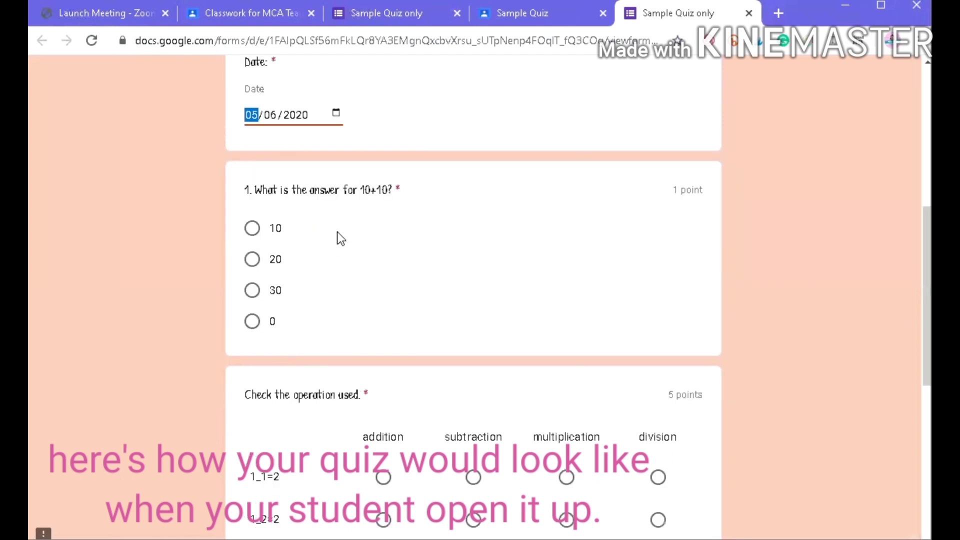
pyautogui.click(252, 259)
pyautogui.scroll(-5, 448, 314)
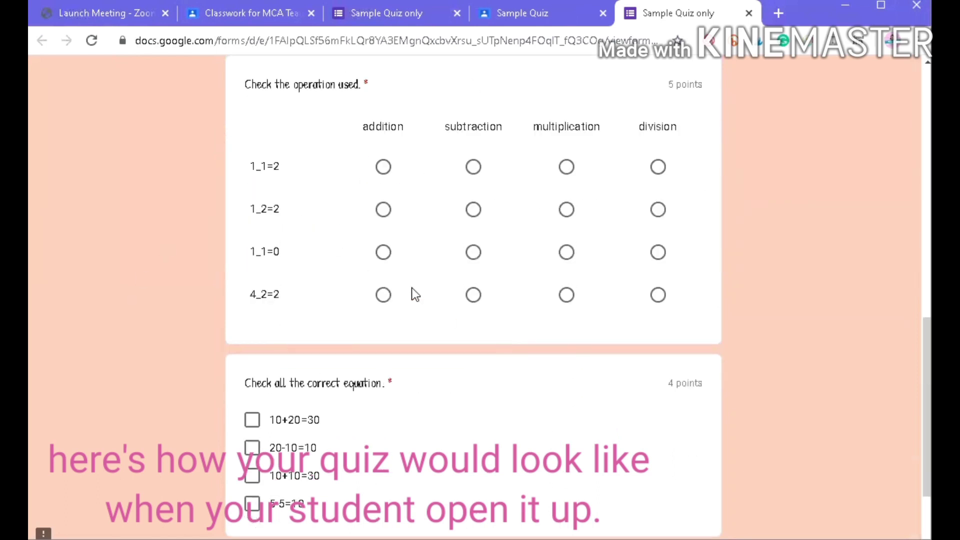
pyautogui.click(384, 169)
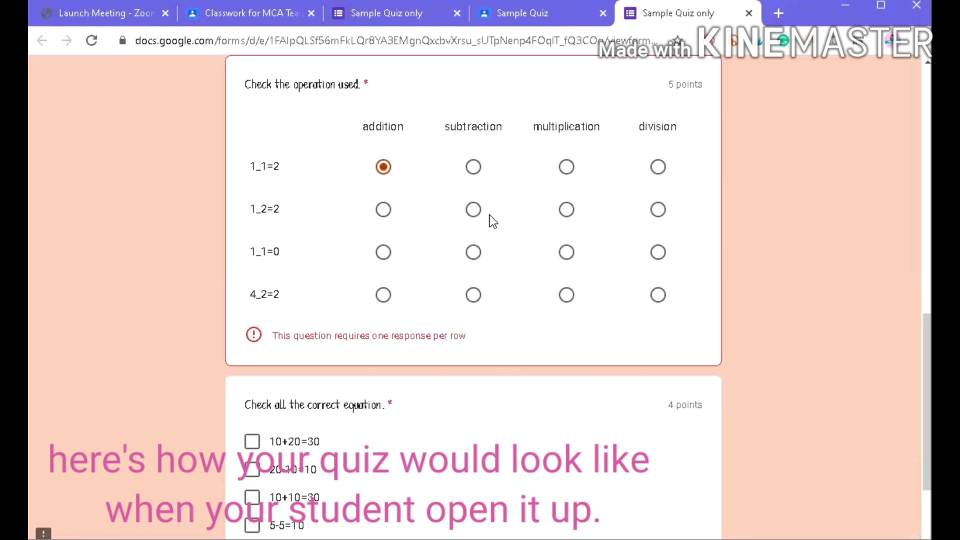